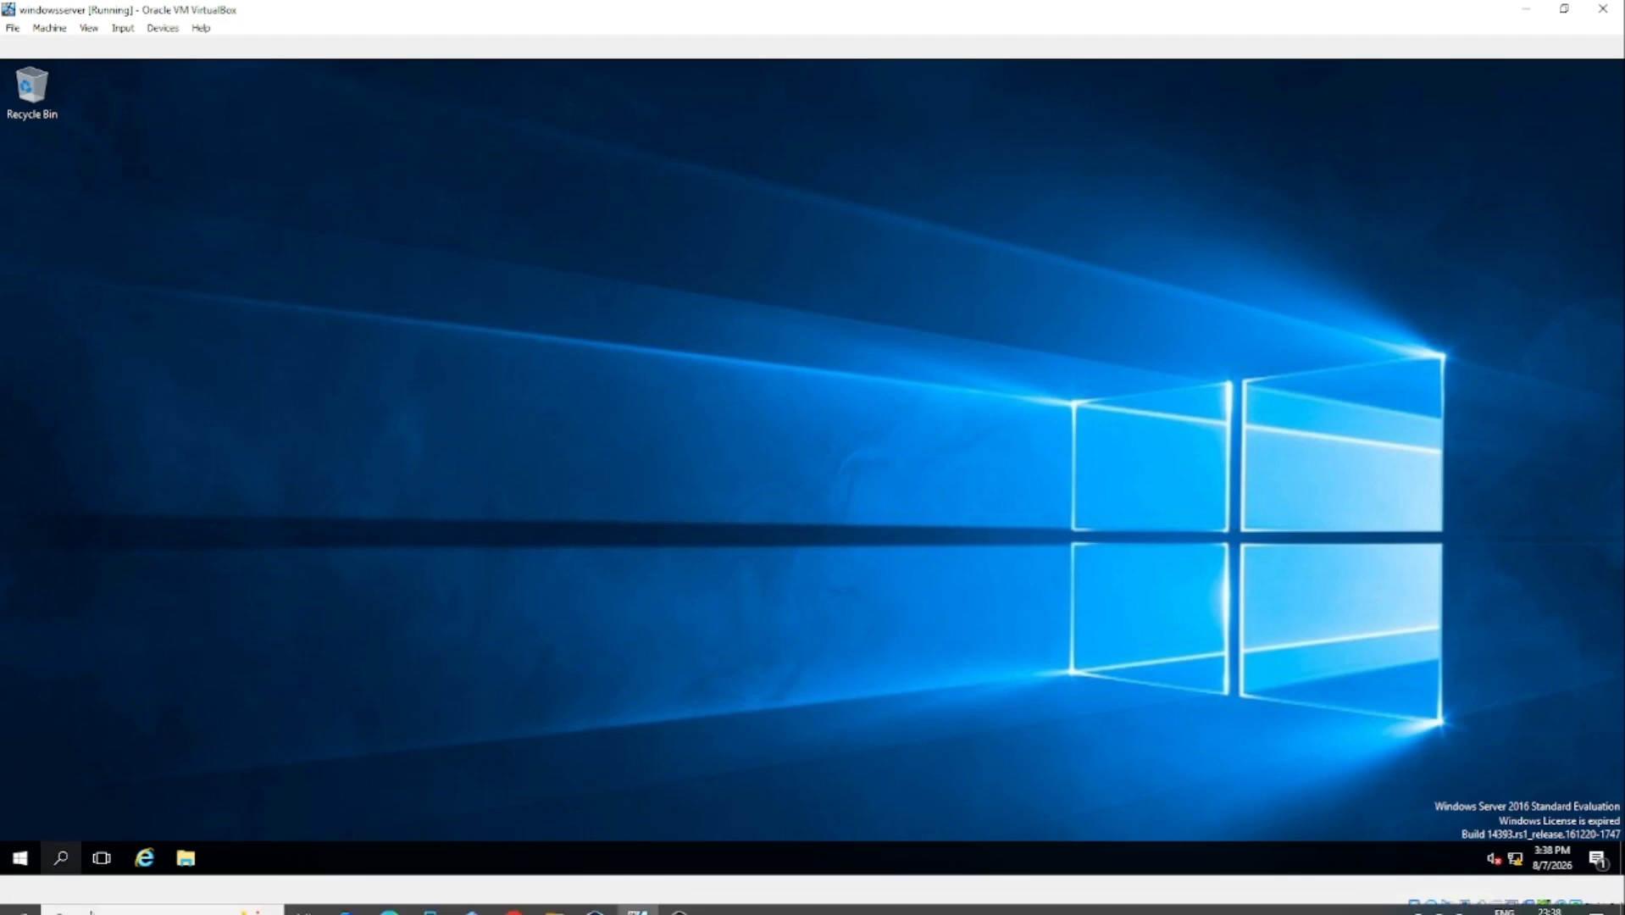
Step: Search 'server' to launch Server Manager, shift its window right, and open the Manage menu
left_click(62, 859)
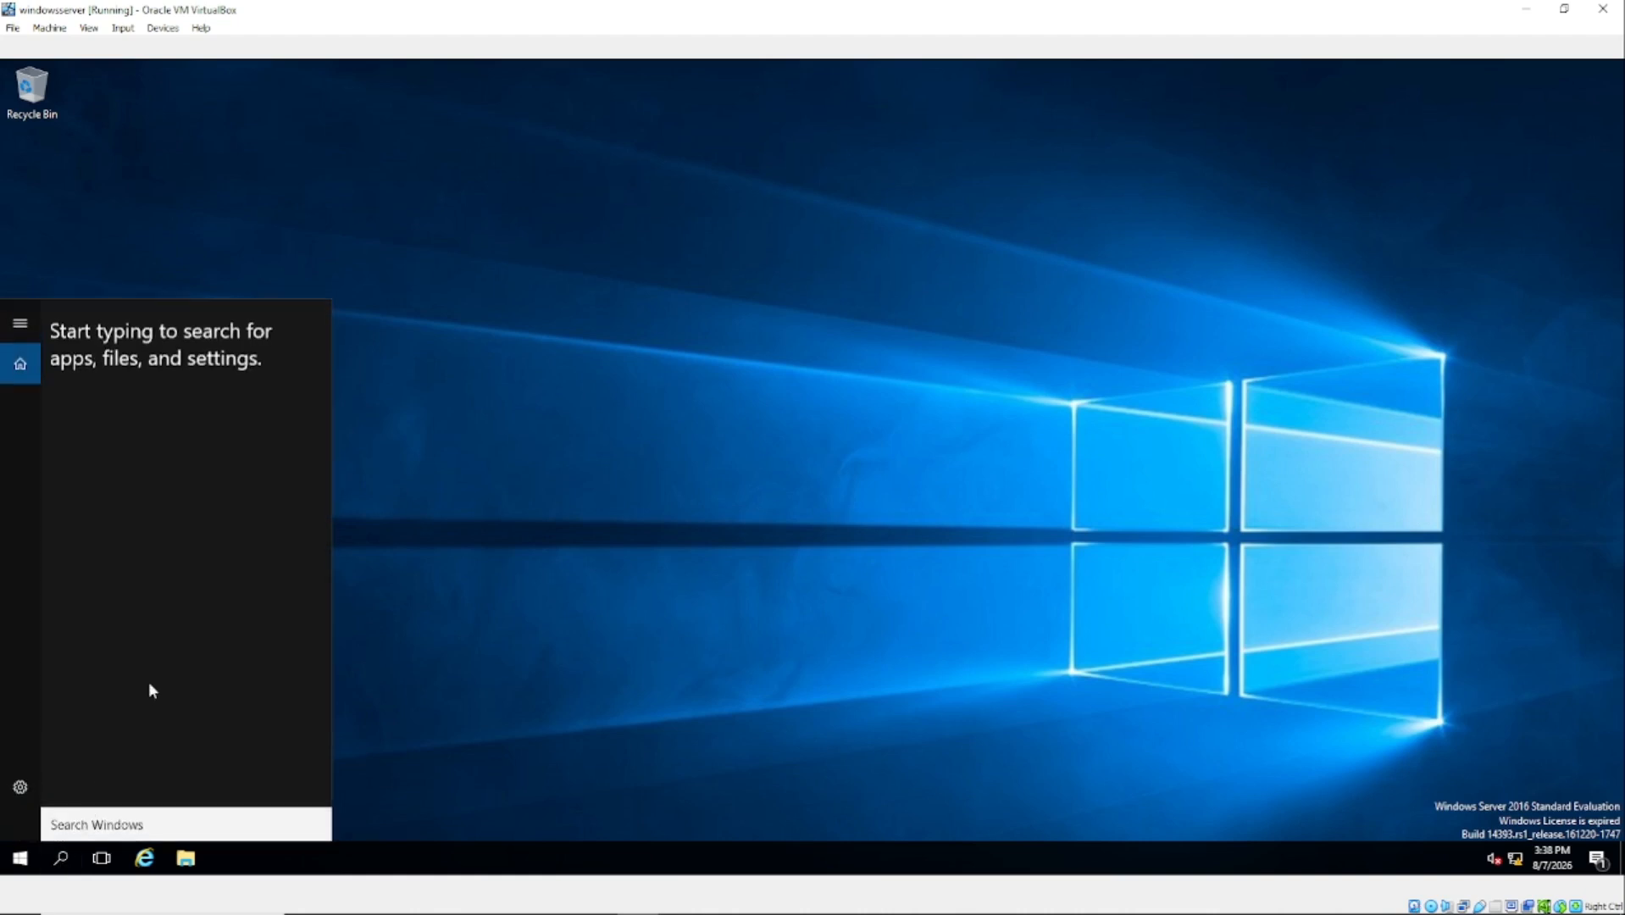
type("server")
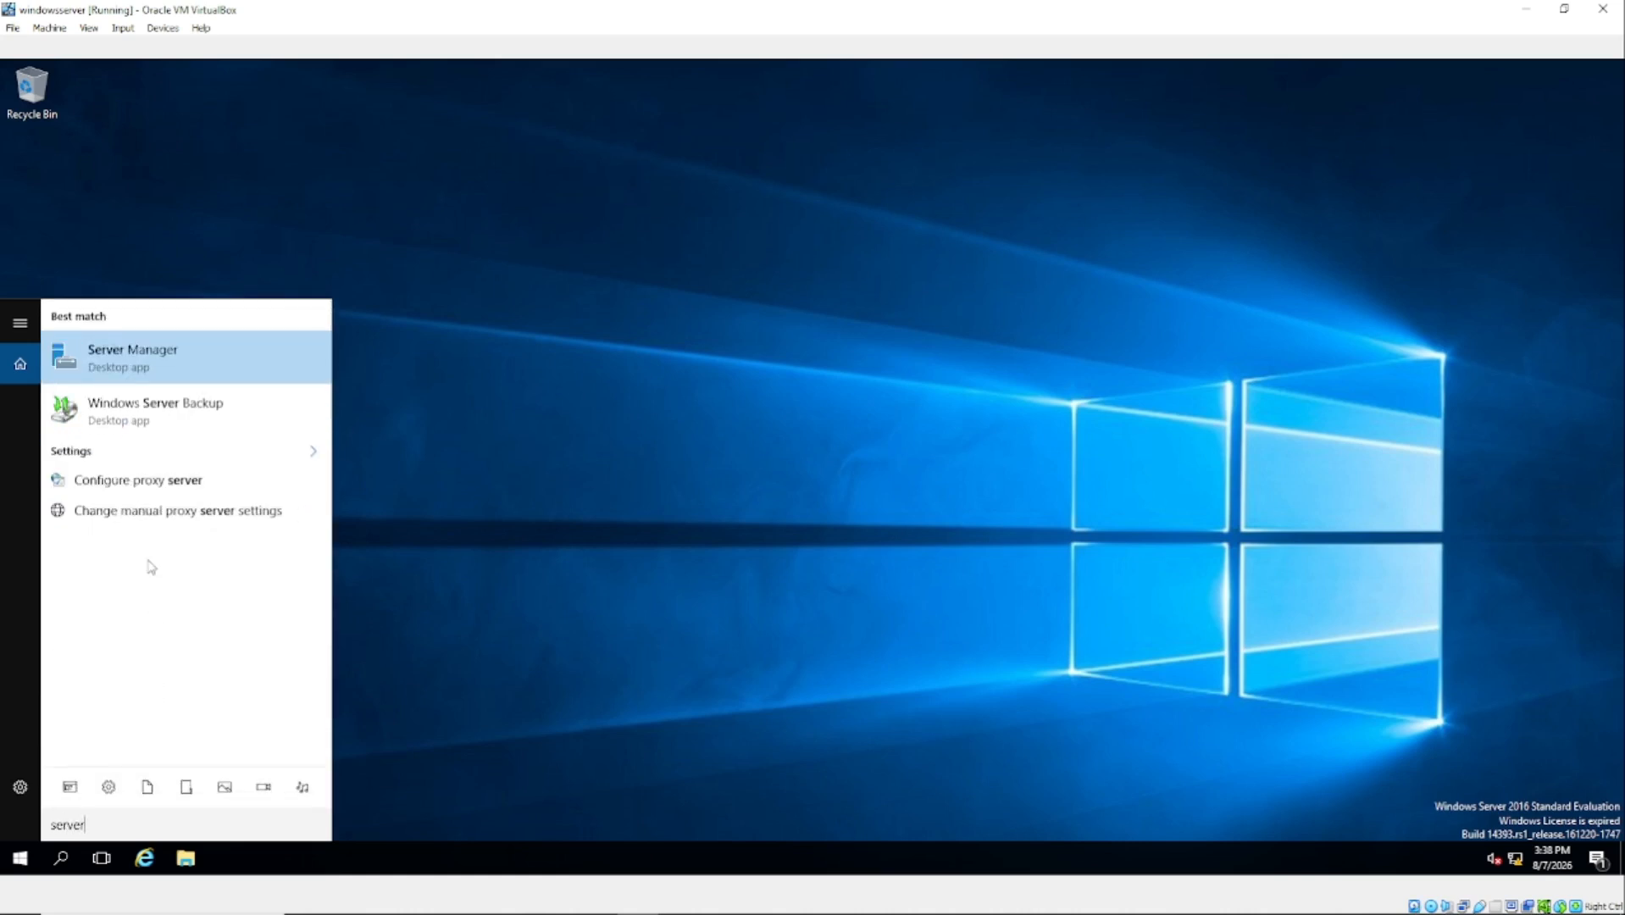
left_click(127, 356)
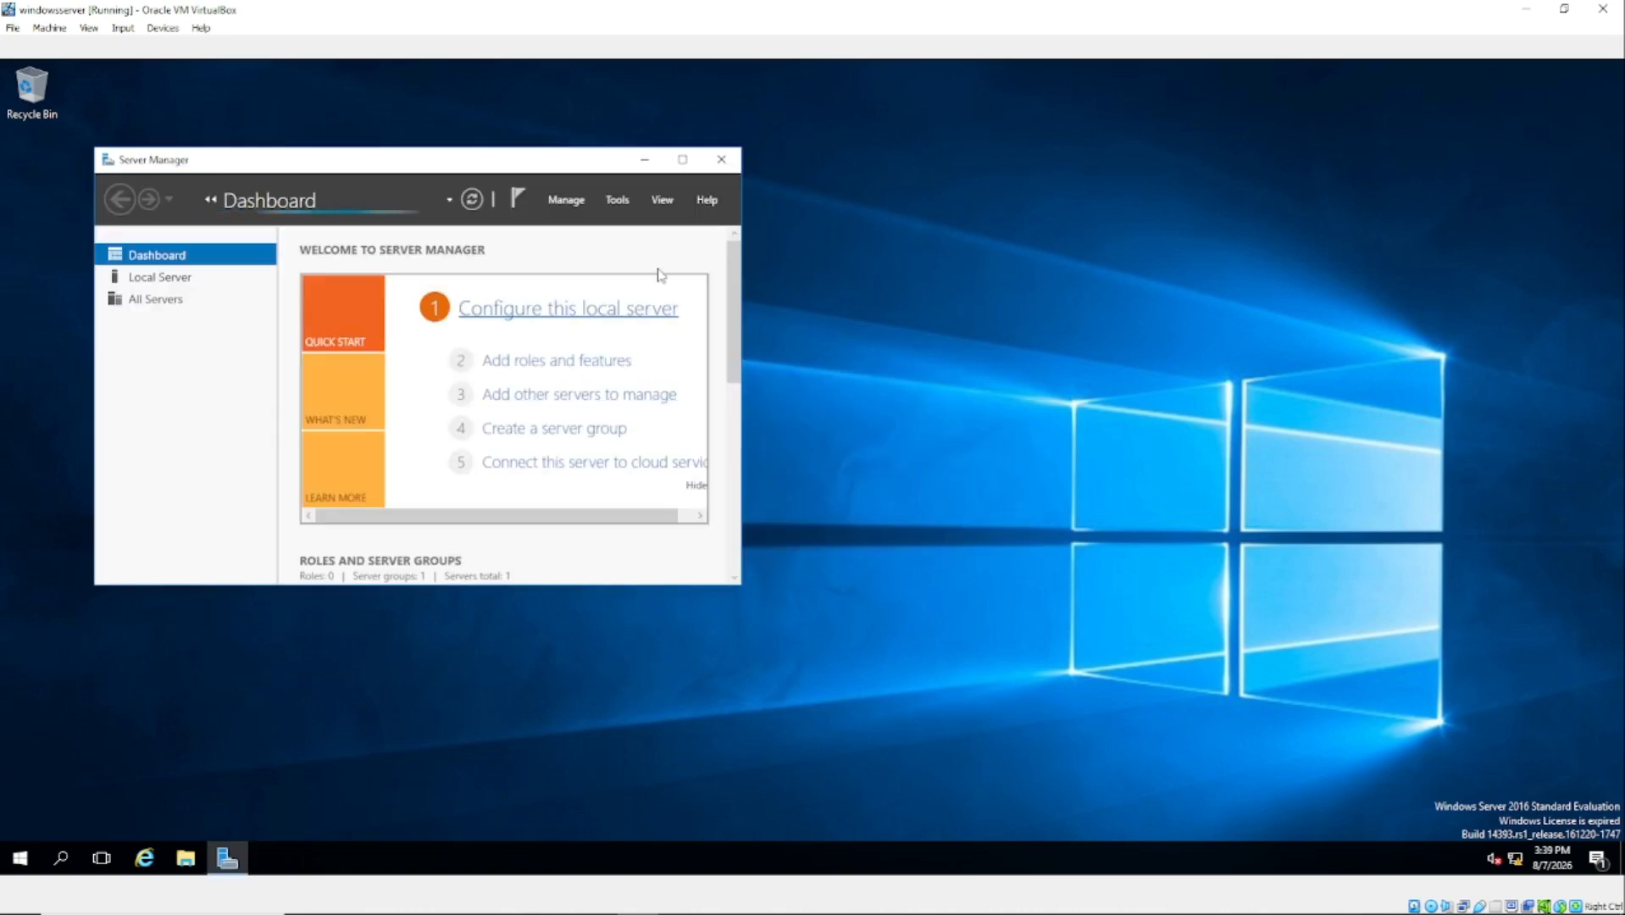
left_click_drag(539, 160, 1022, 157)
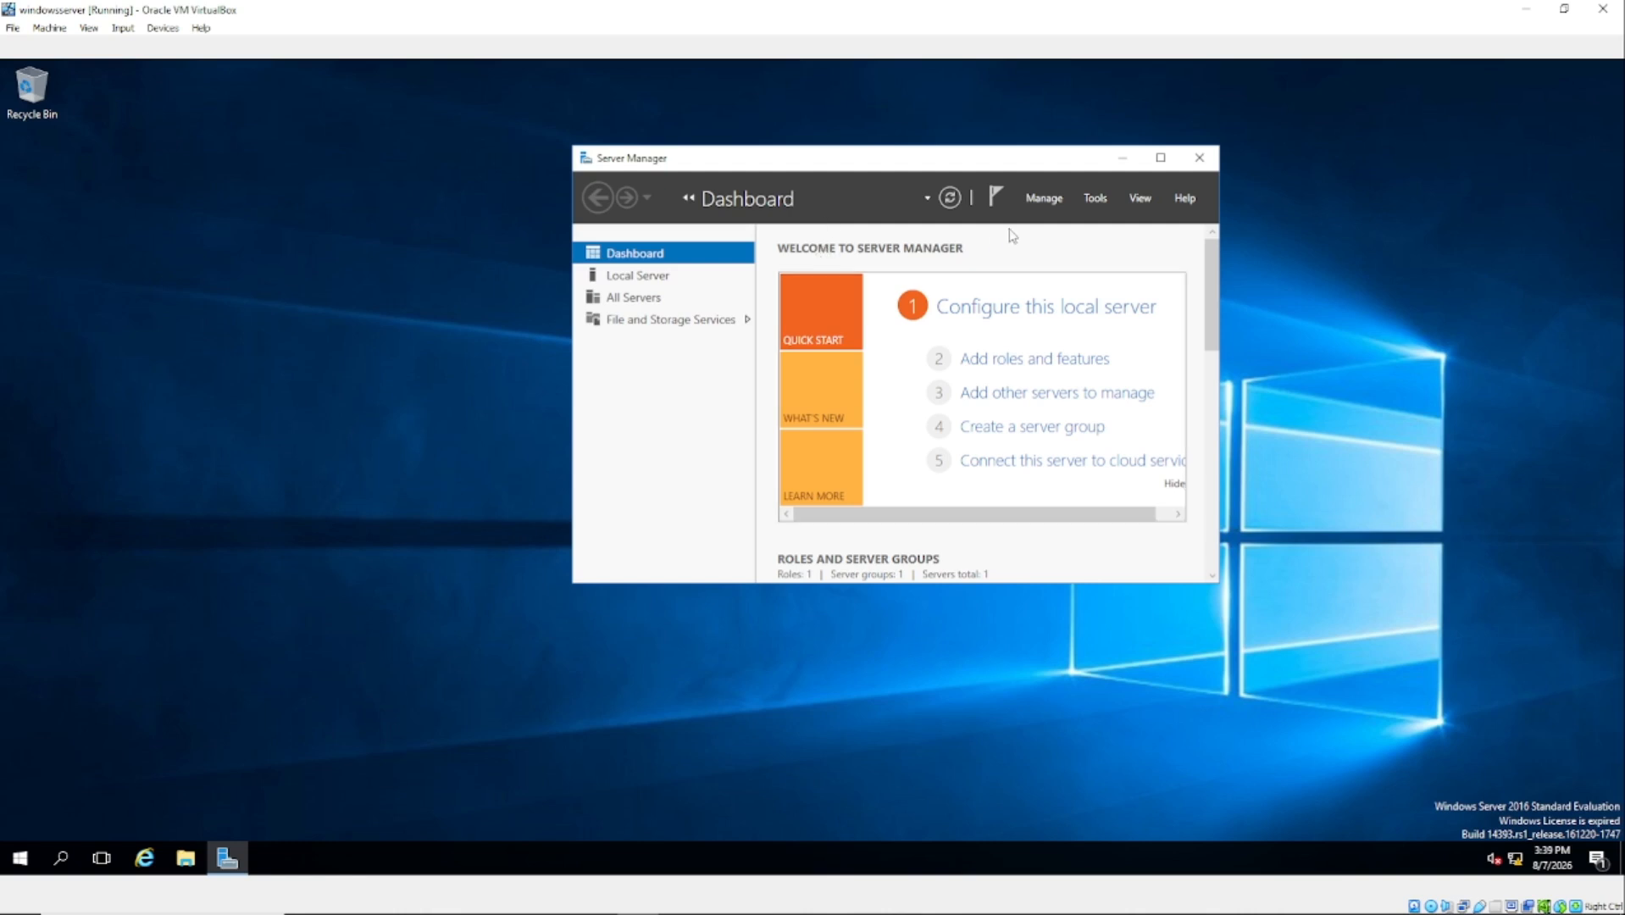
left_click(1043, 199)
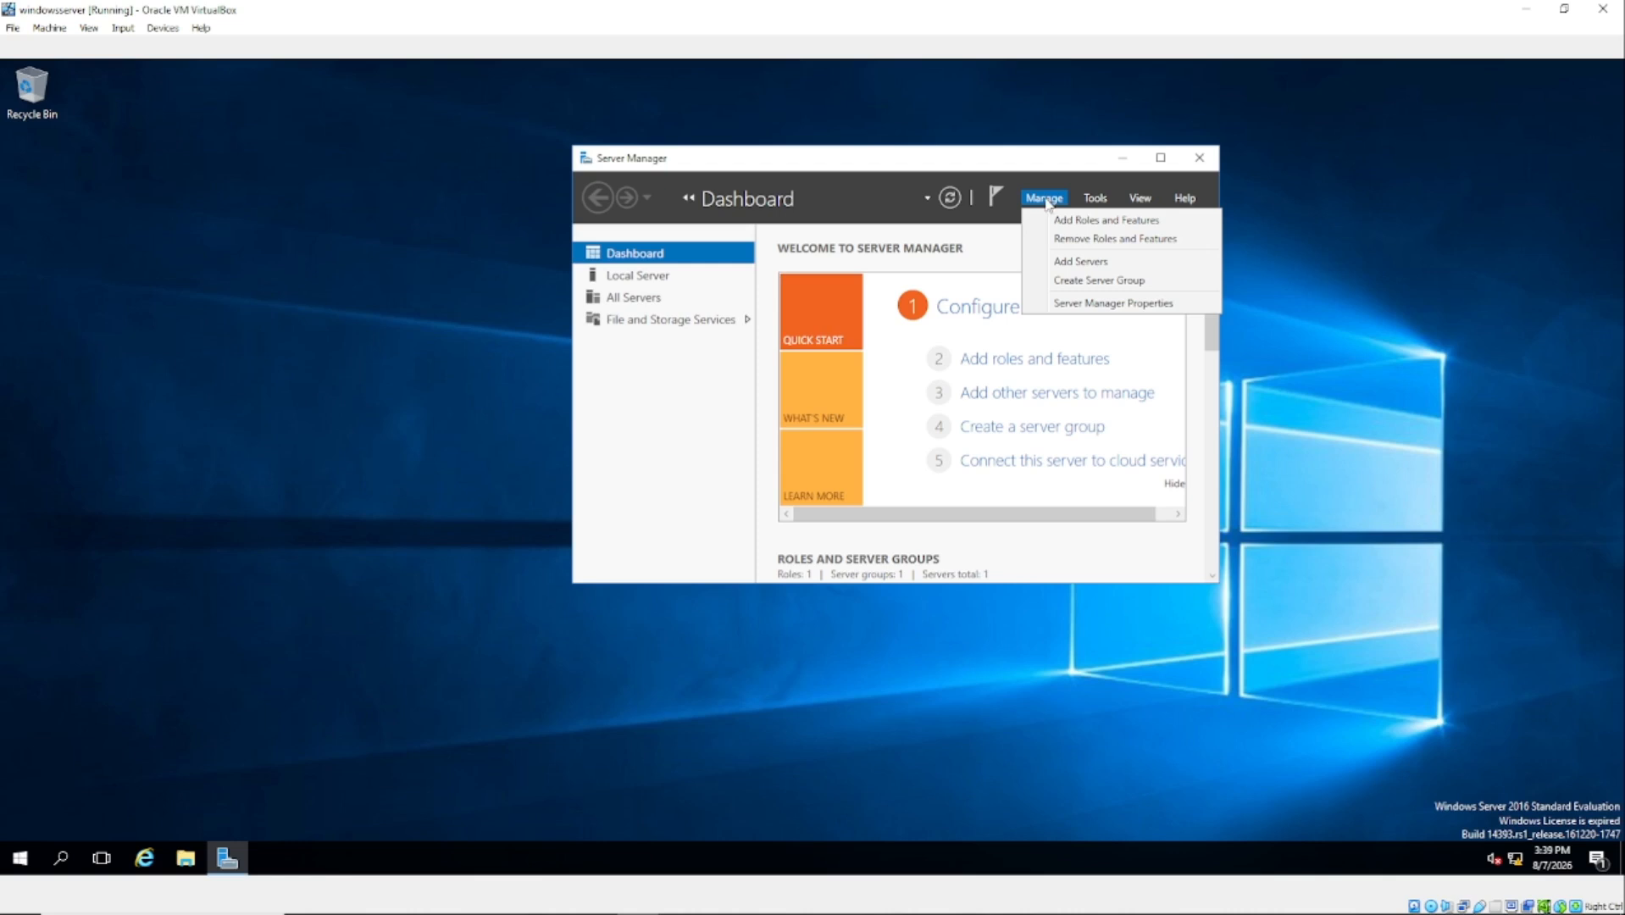
Step: Start Add Roles and Features from the Manage menu and nudge the wizard window right
left_click(1102, 223)
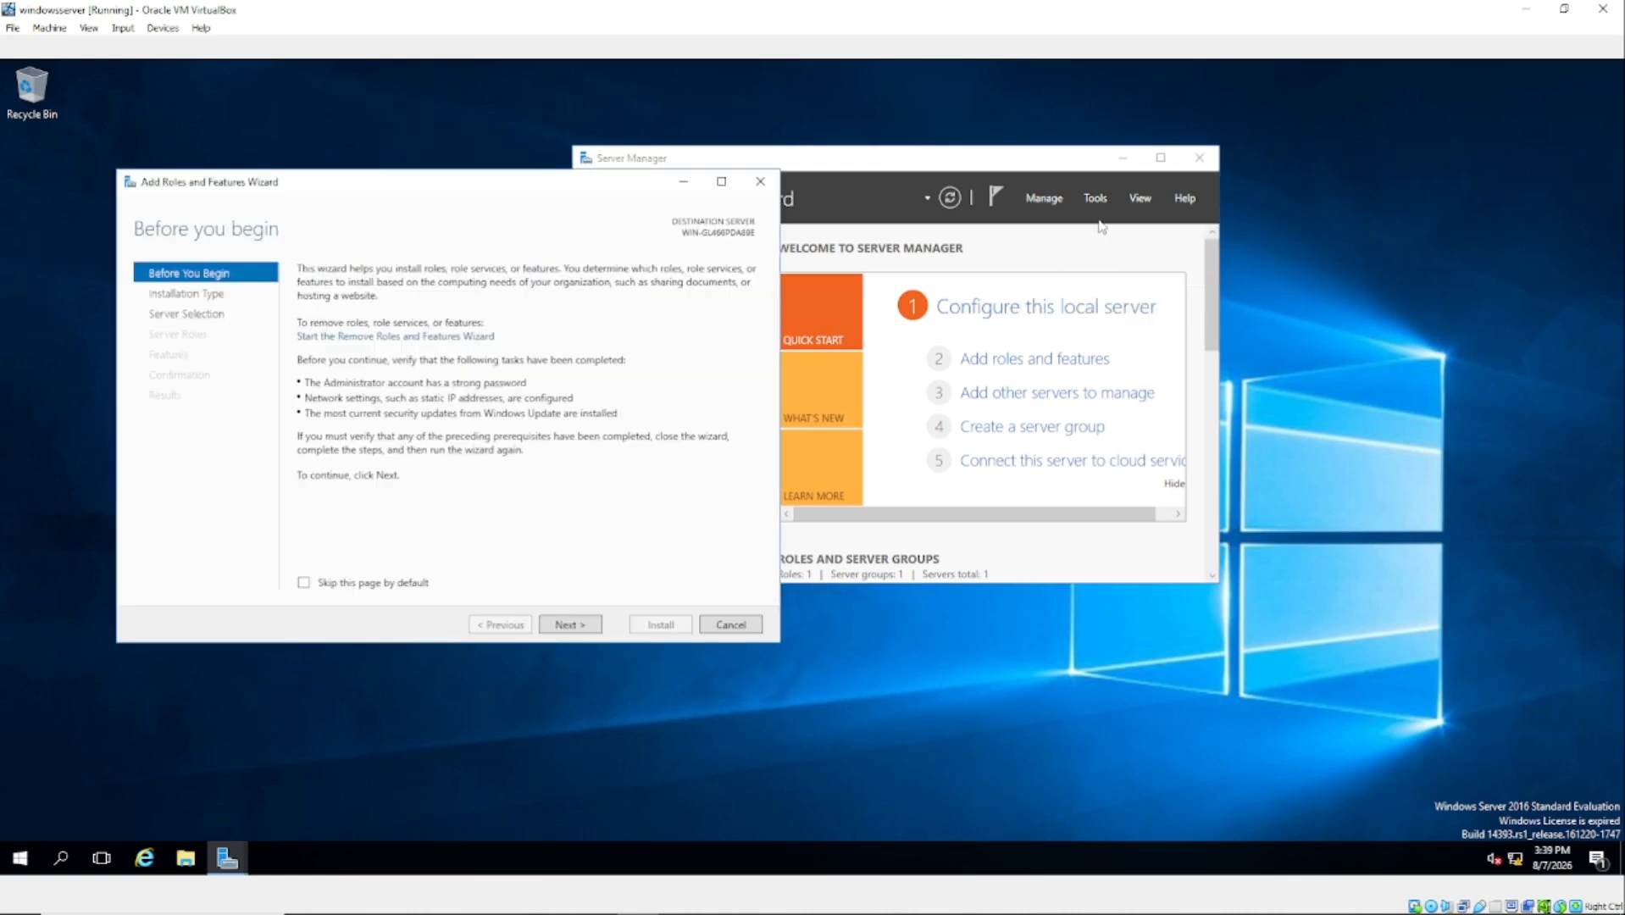
left_click_drag(362, 187, 447, 193)
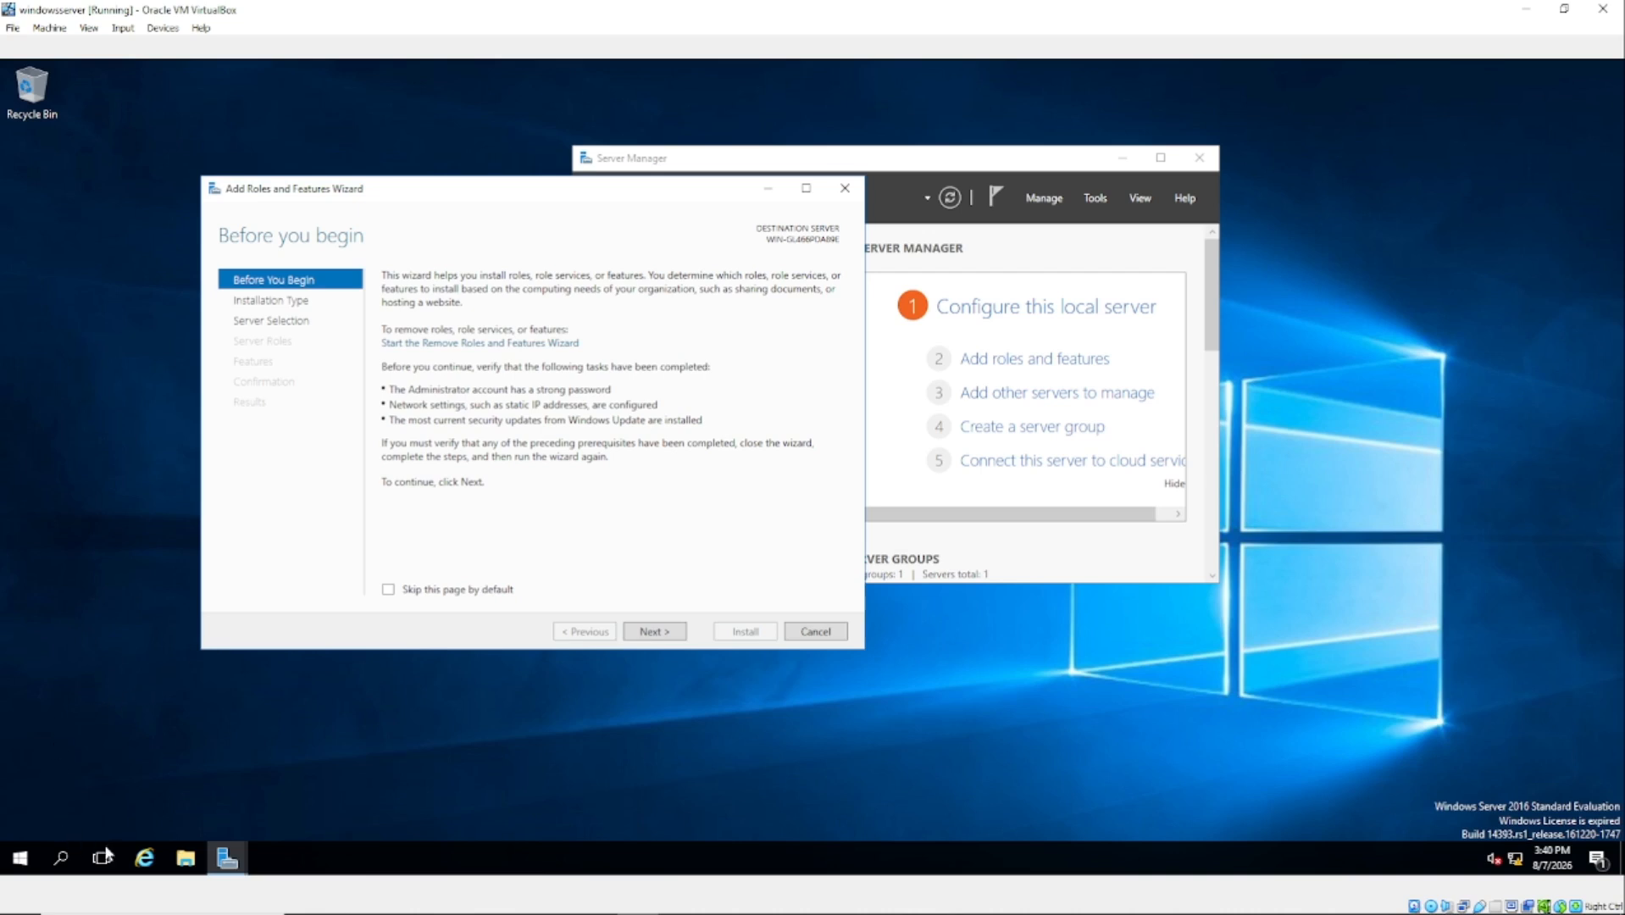
Step: Search Windows for 'view' and open View network connections
left_click(62, 857)
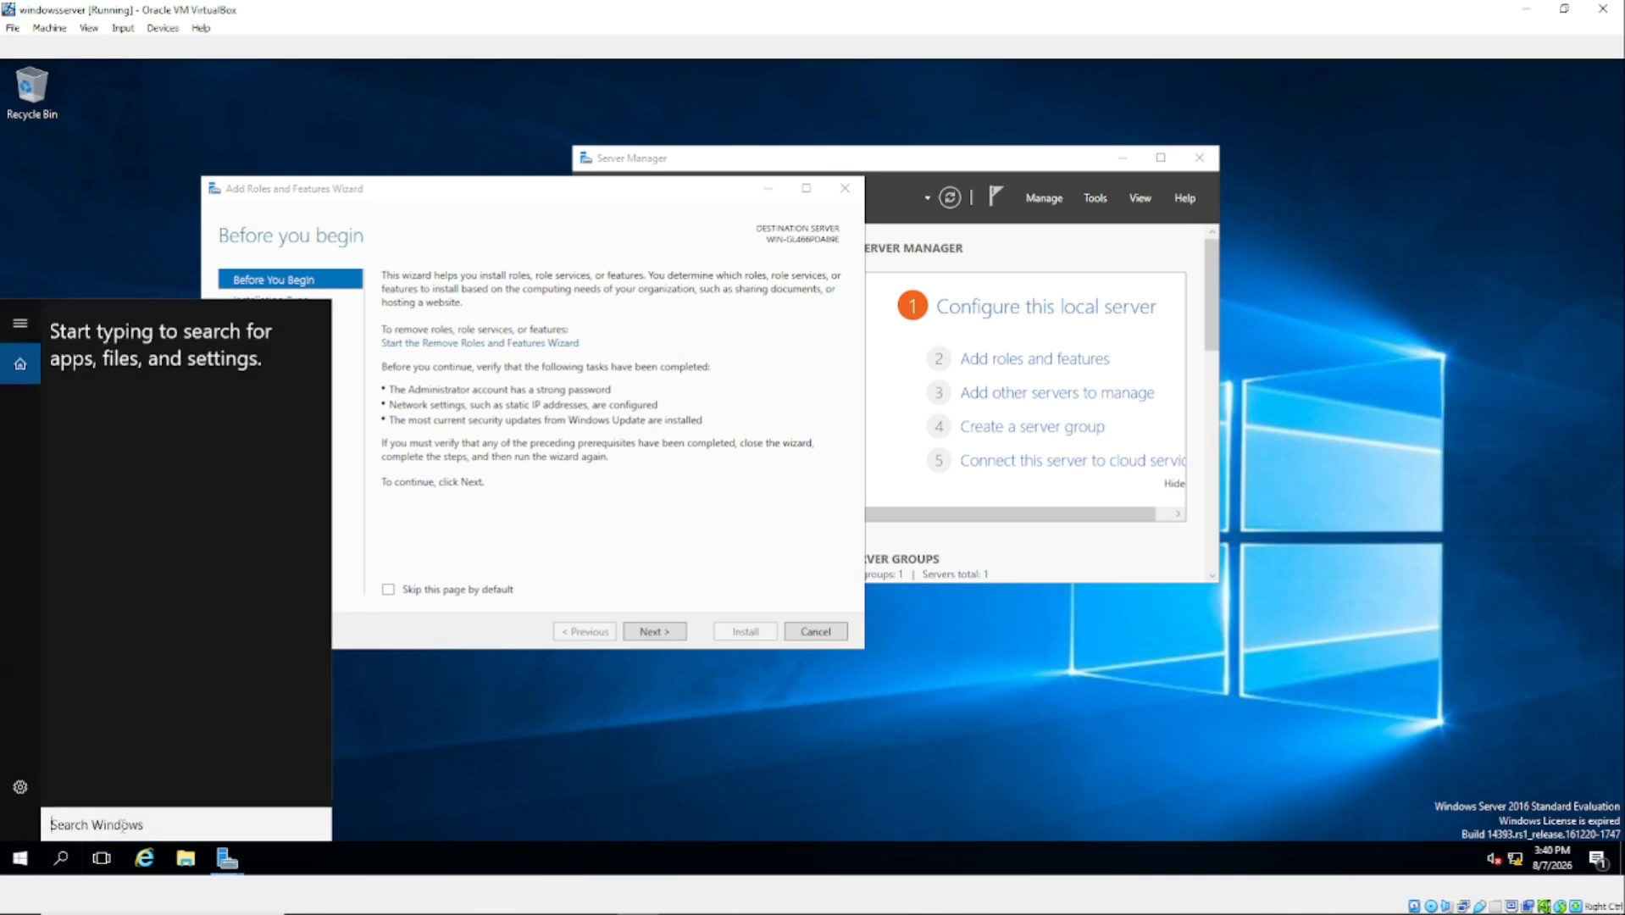
type("vioew")
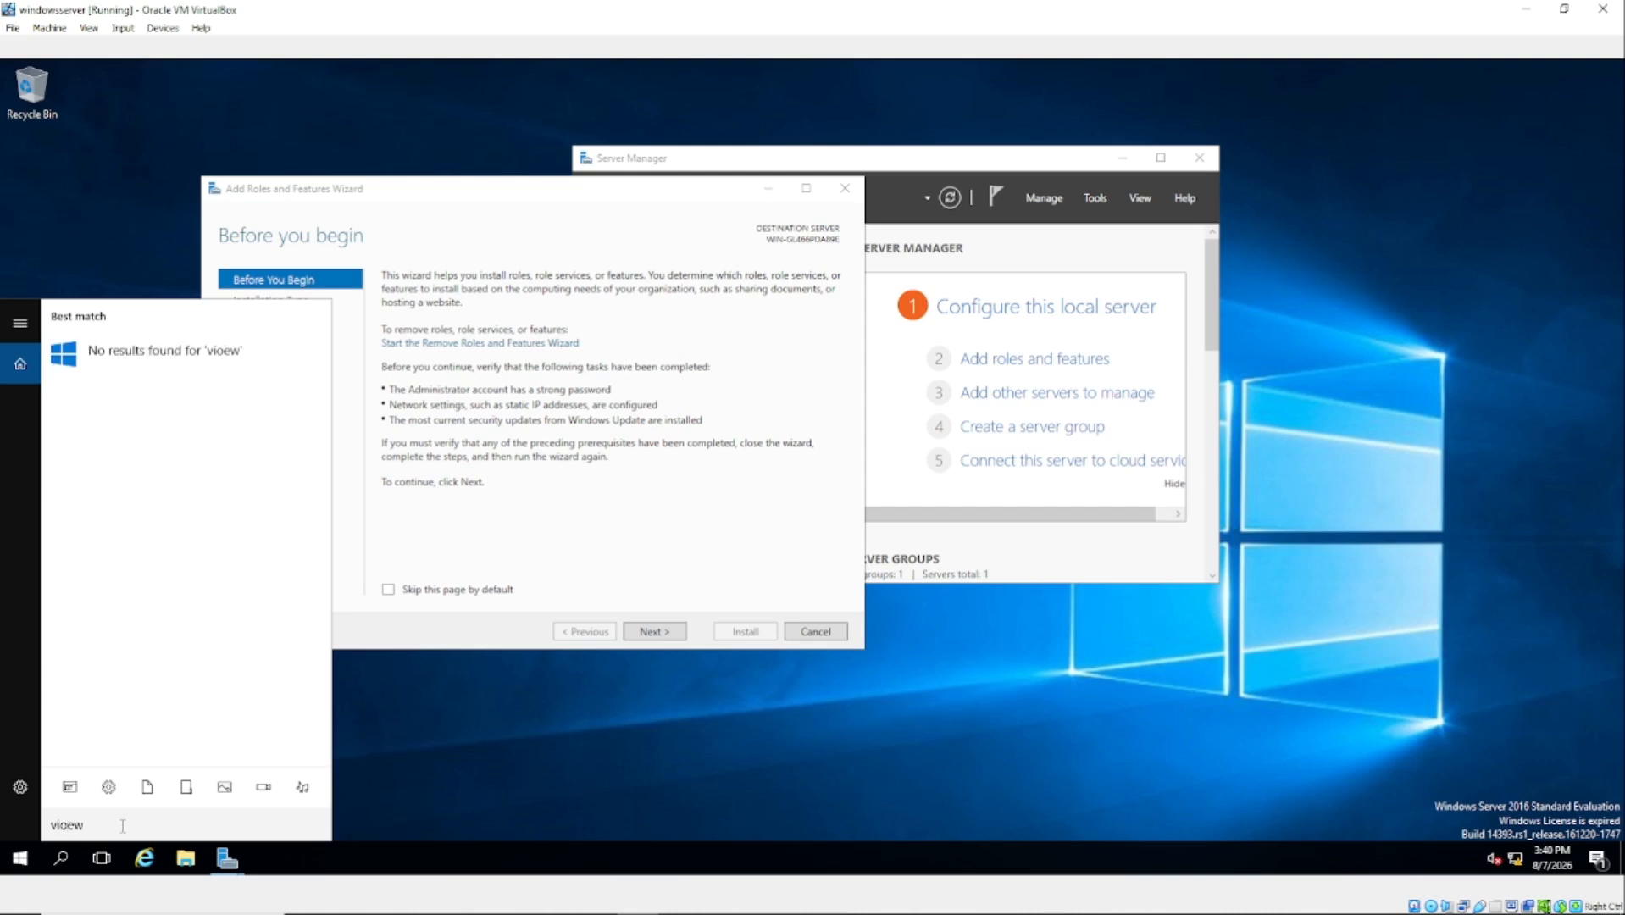
key("BackSpace")
key("BackSpace")
key("BackSpace")
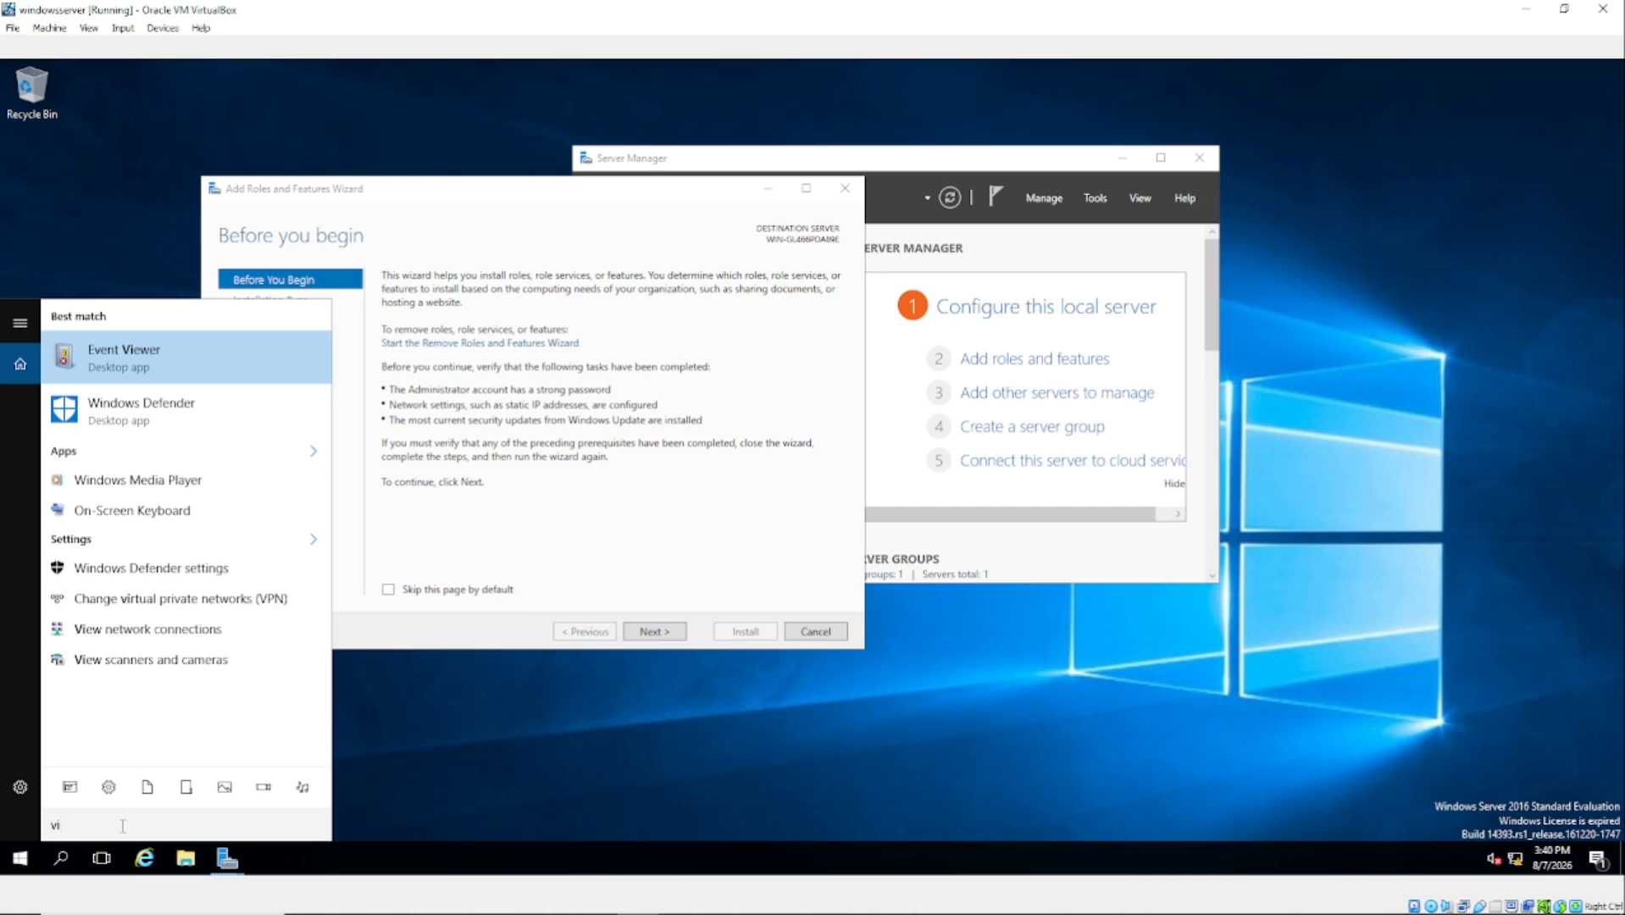
type("ew")
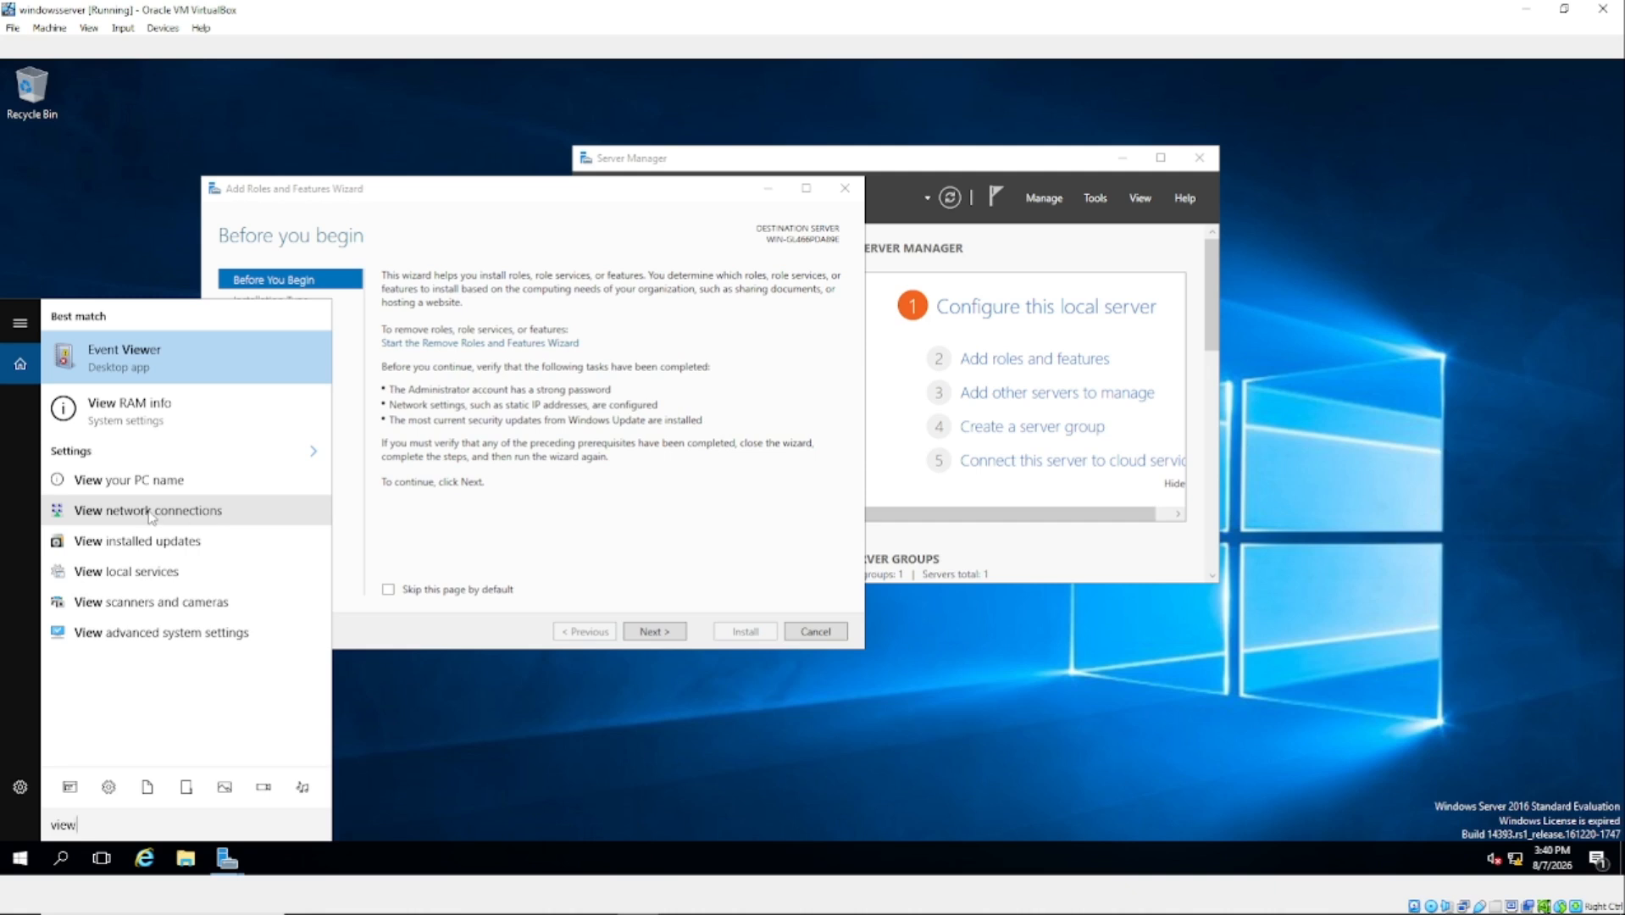
left_click(237, 518)
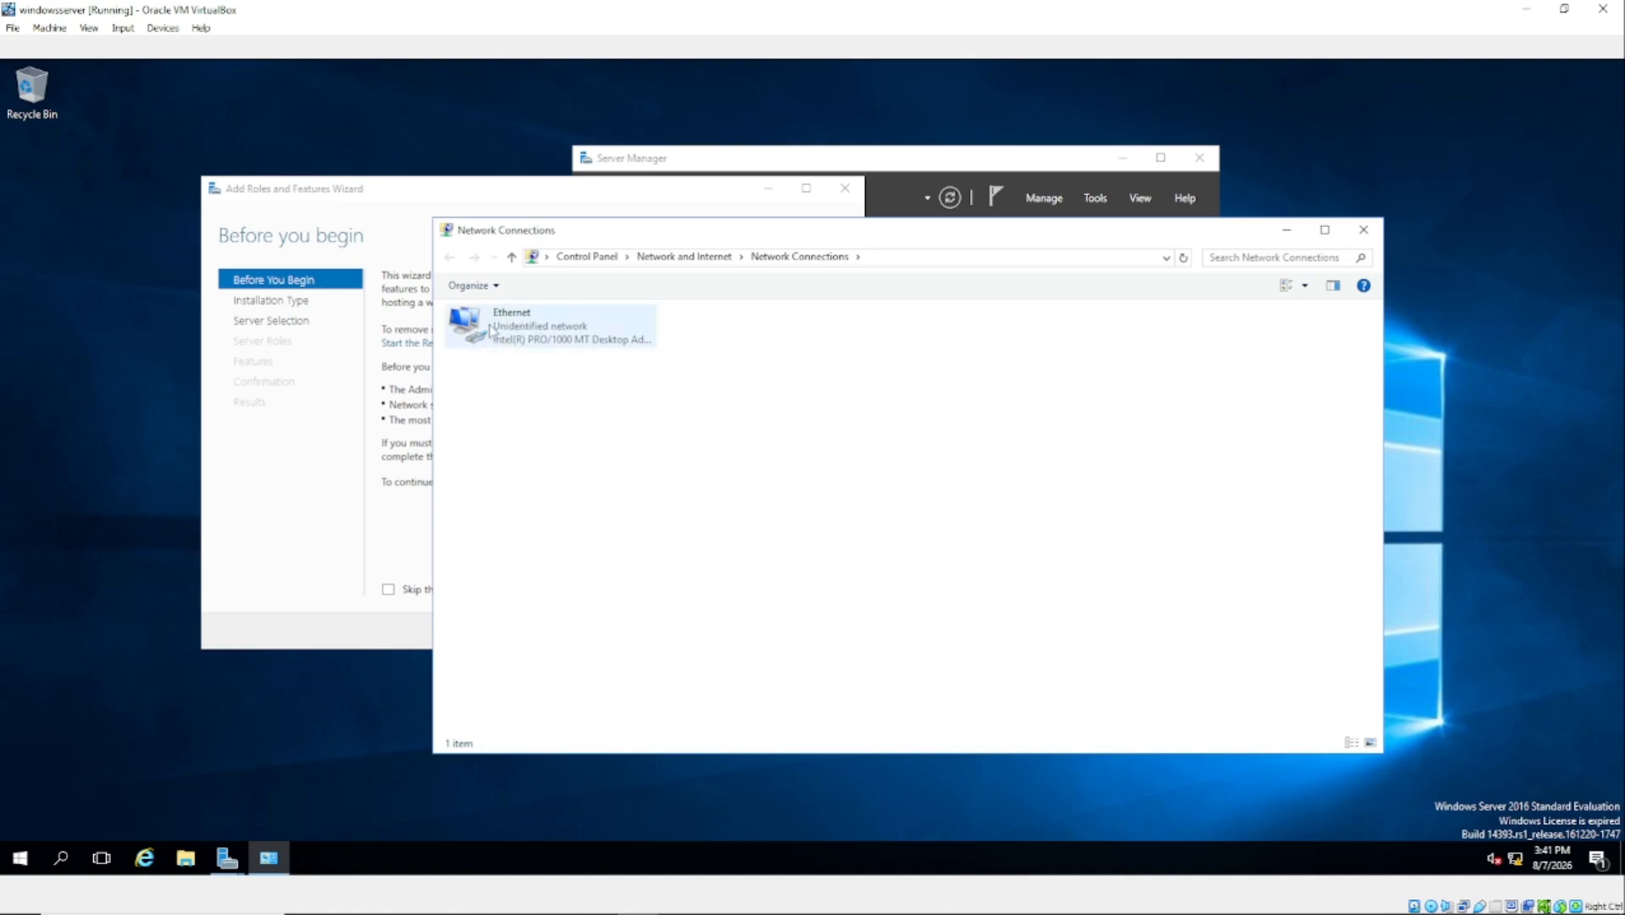
Step: Open the Ethernet adapter's Internet Protocol Version 4 (TCP/IPv4) properties, leaving IPv4 enabled
right_click(489, 323)
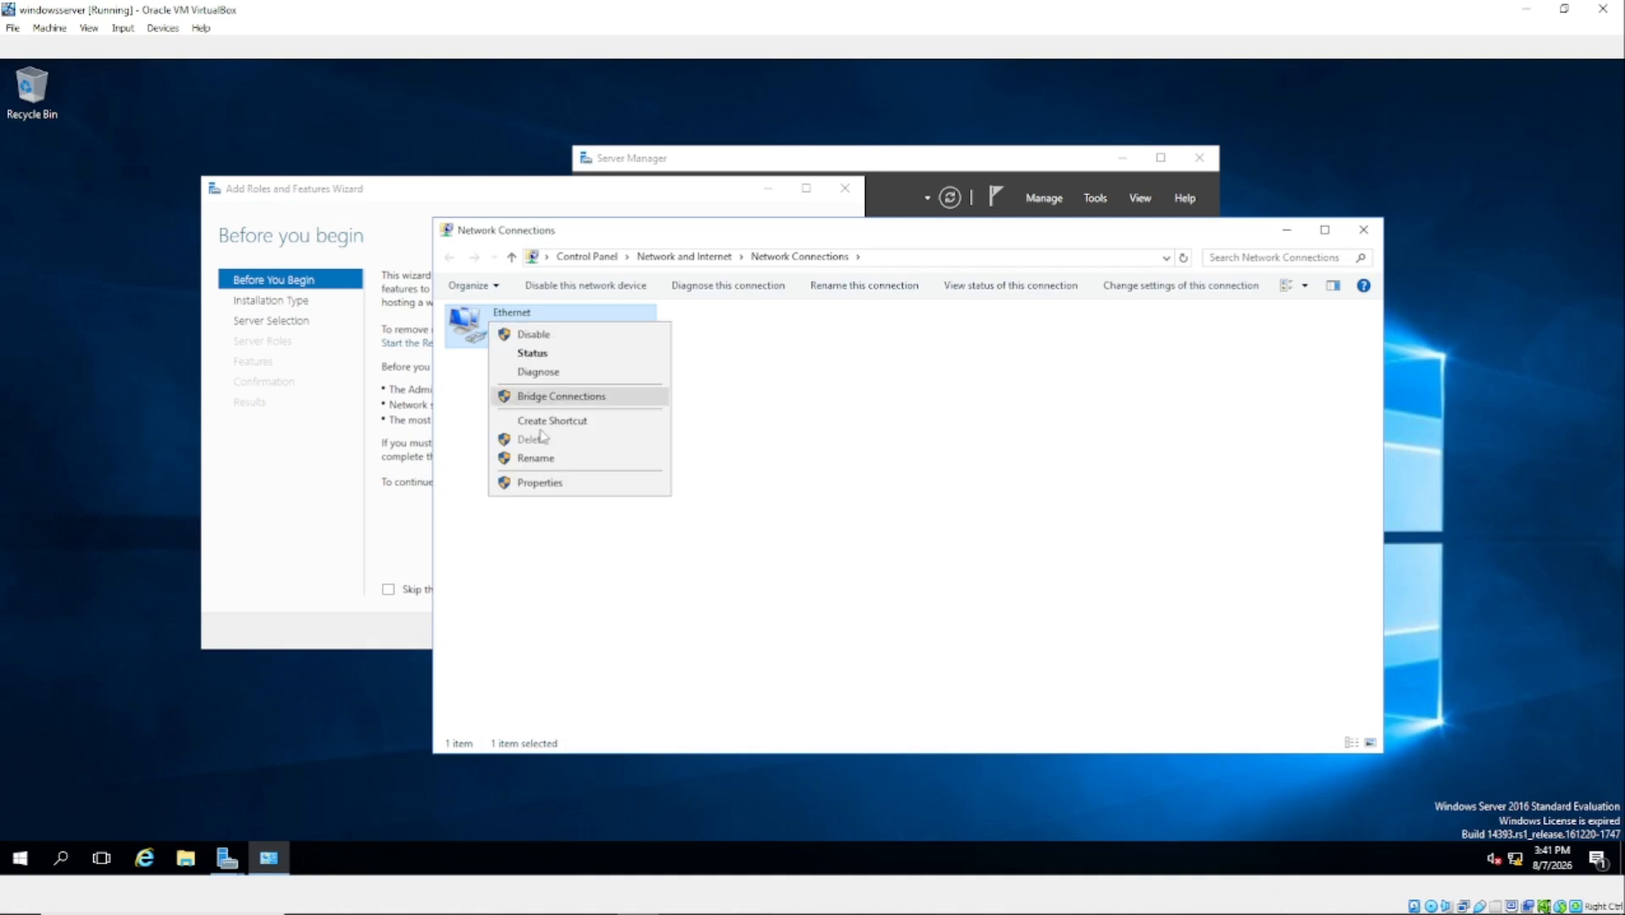
left_click(540, 482)
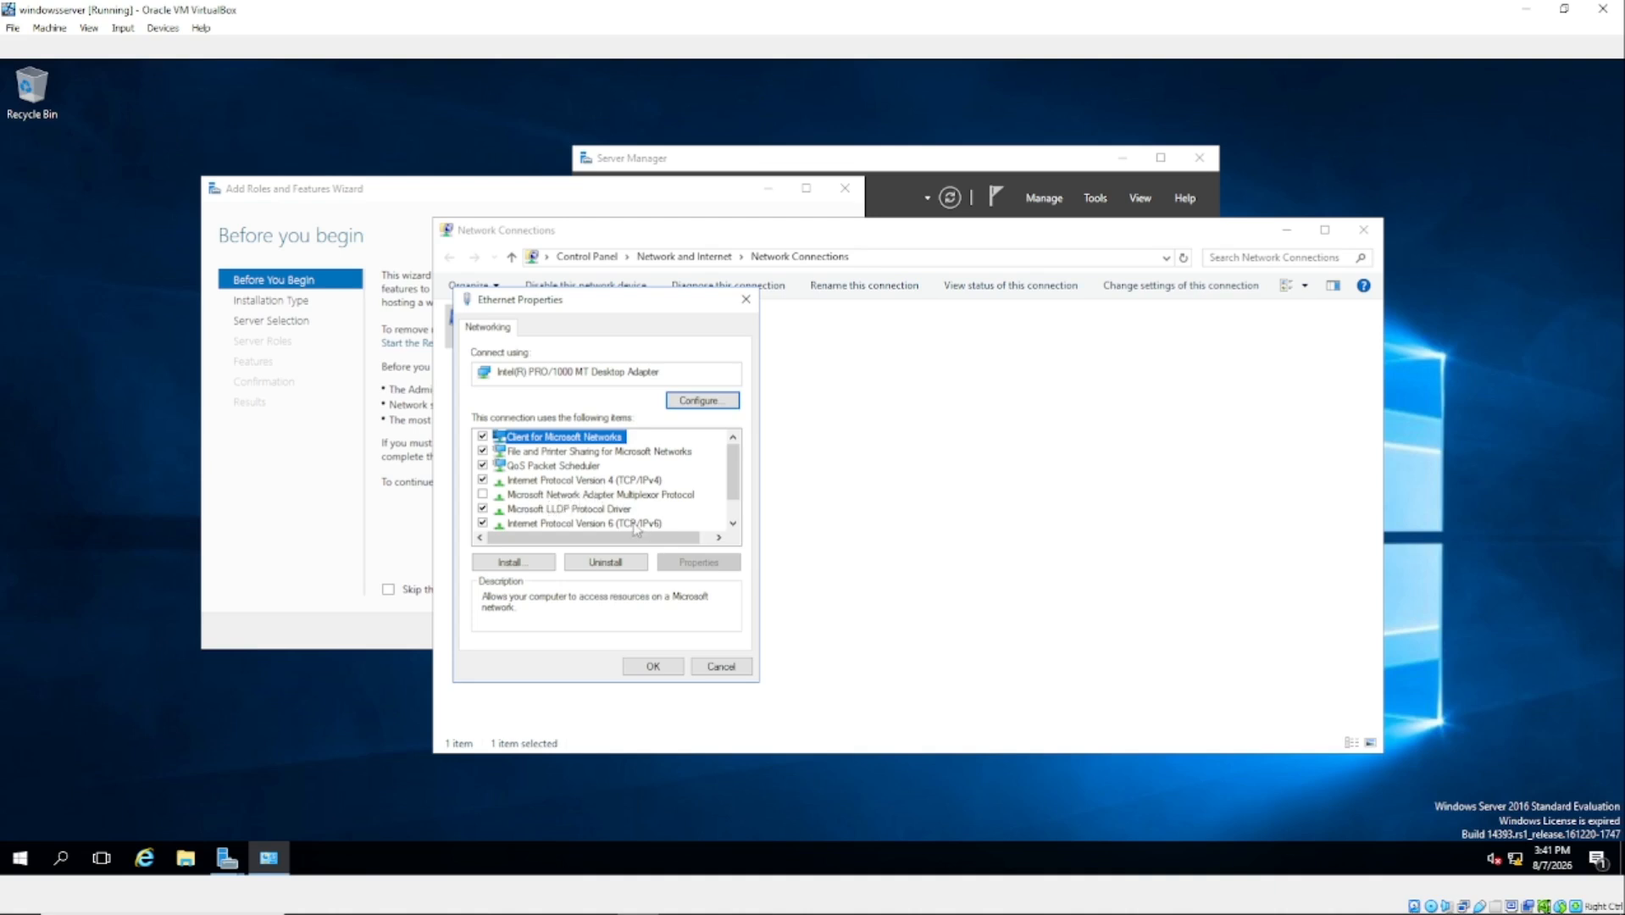
left_click(621, 481)
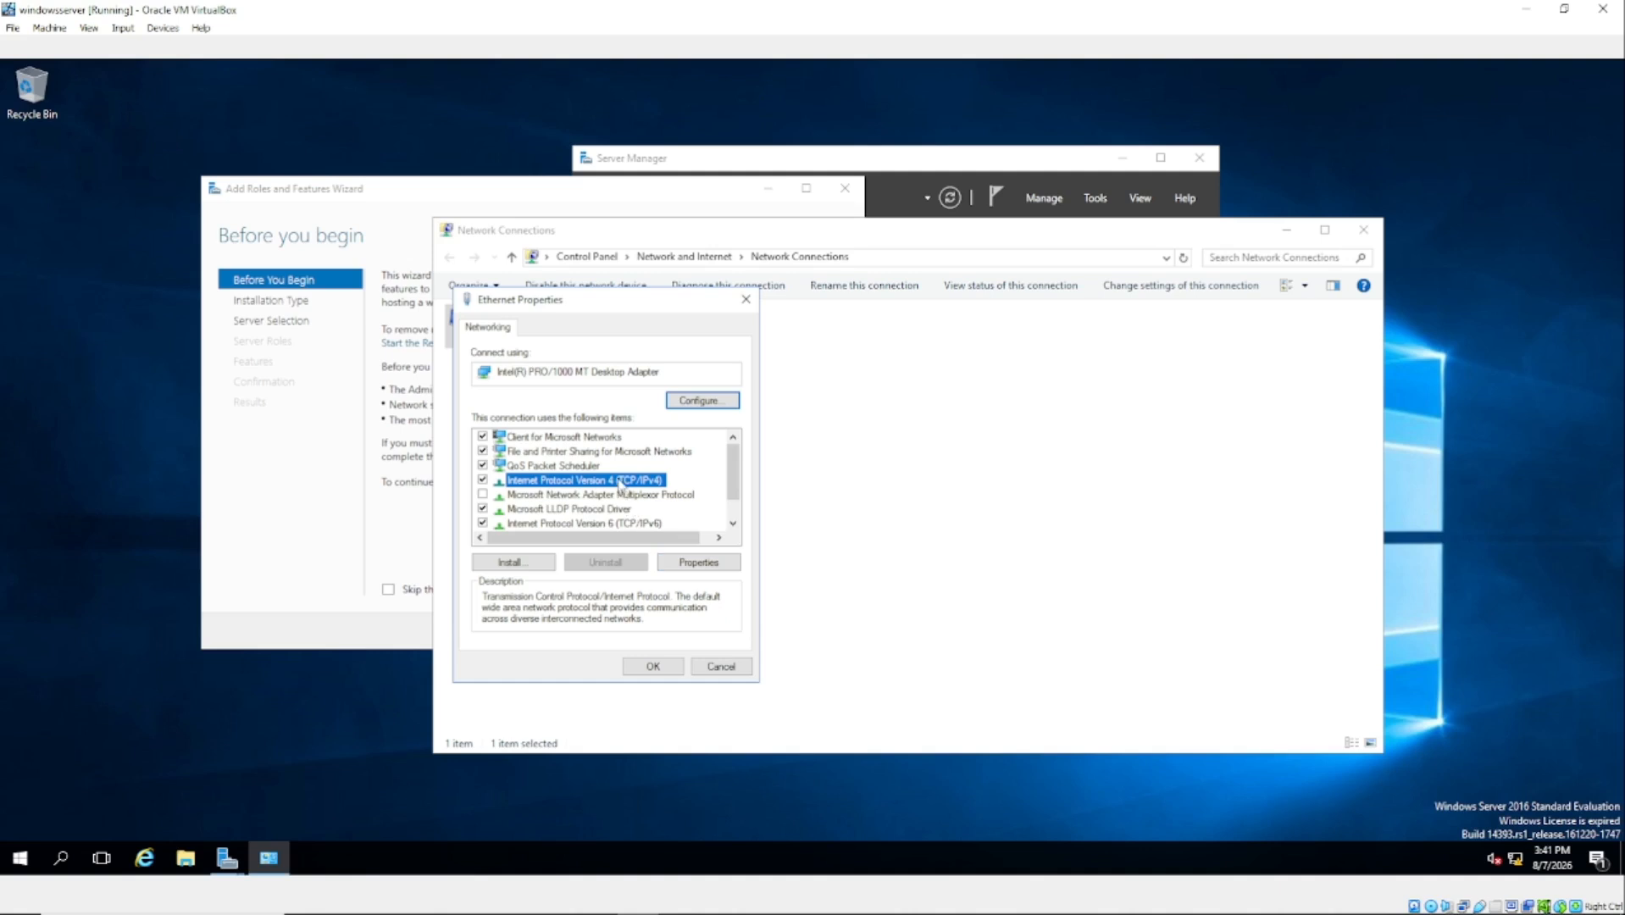
left_click(482, 480)
left_click(482, 480)
left_click(482, 480)
left_click(483, 480)
left_click(483, 481)
left_click(483, 481)
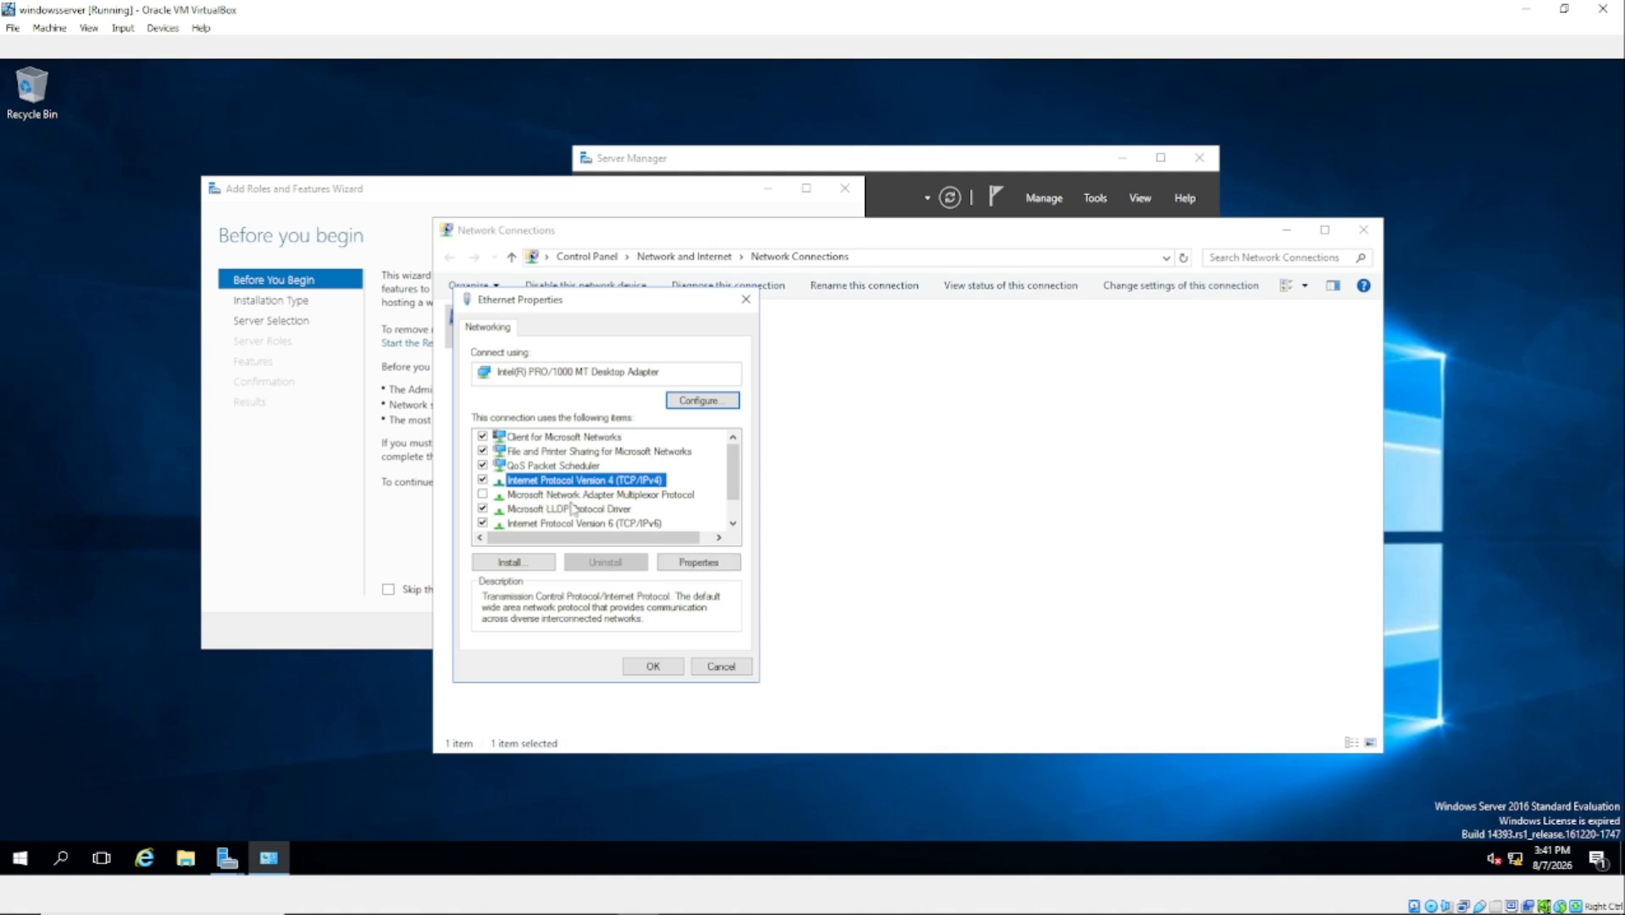
left_click(696, 564)
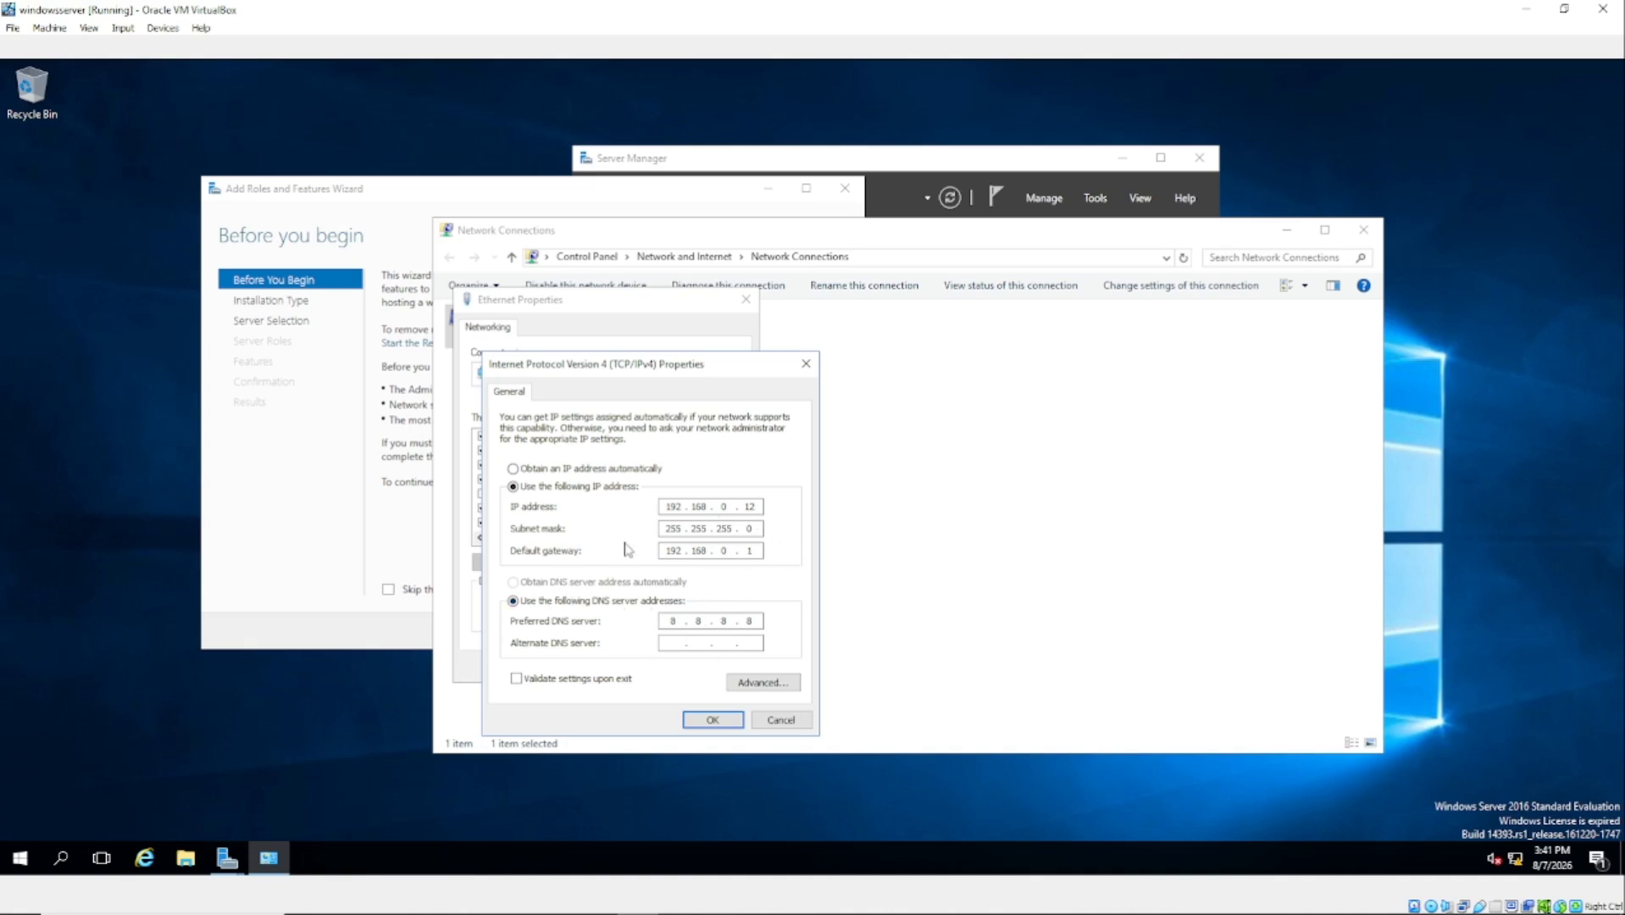
Step: Enter 192.168.0.12 as the preferred DNS server, checking gateway 192.168.0.1
left_click(754, 620)
type("192")
type("168")
type("0 . 12")
double_click(757, 551)
left_click(665, 552)
type("1")
left_click_drag(760, 621, 745, 620)
type("12")
Step: Check the IP address, save the IPv4 settings and close Ethernet Properties
double_click(666, 506)
left_click(730, 505)
left_click(714, 718)
left_click(652, 668)
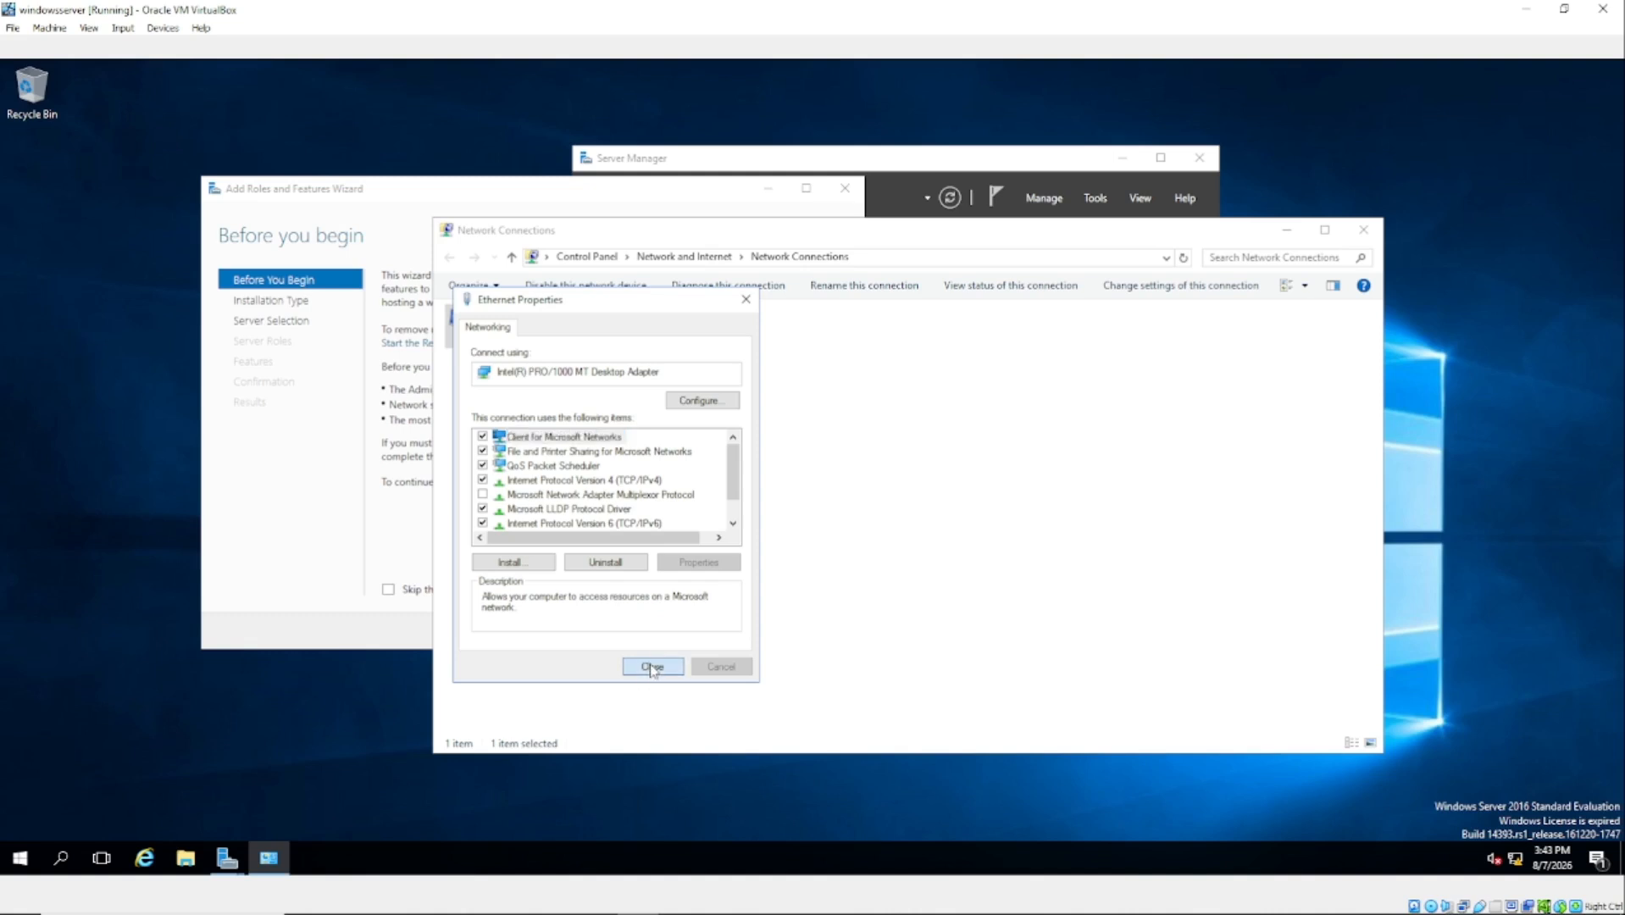
Step: Close Network Connections and drag the Add Roles and Features Wizard back into place
left_click(1364, 230)
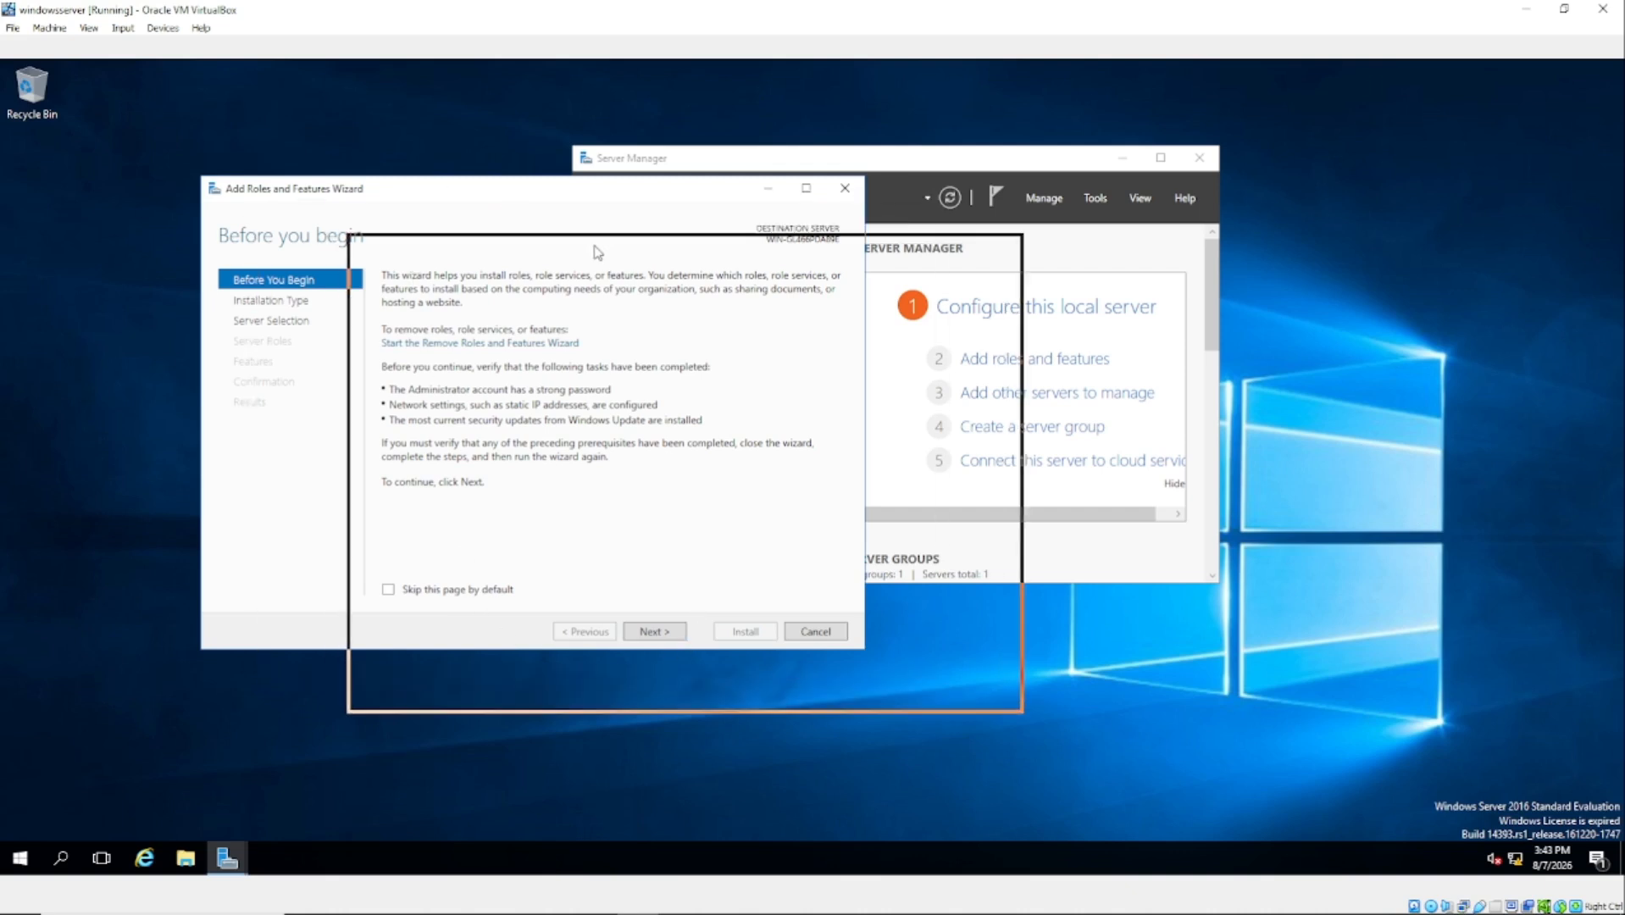
left_click_drag(597, 250, 539, 251)
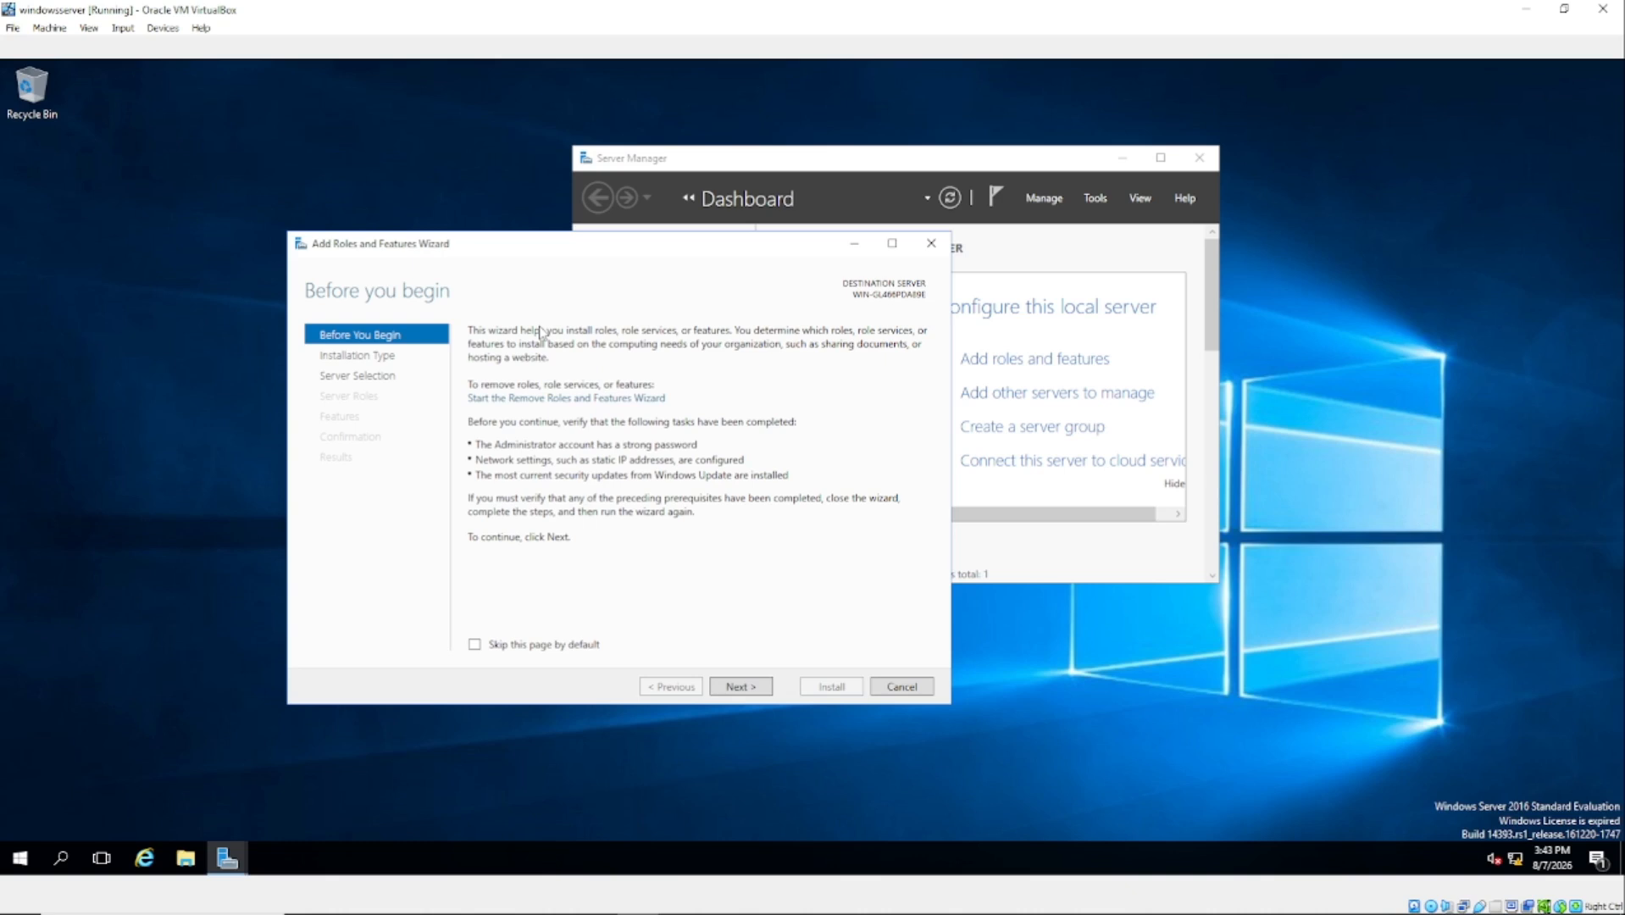
left_click_drag(537, 251, 486, 192)
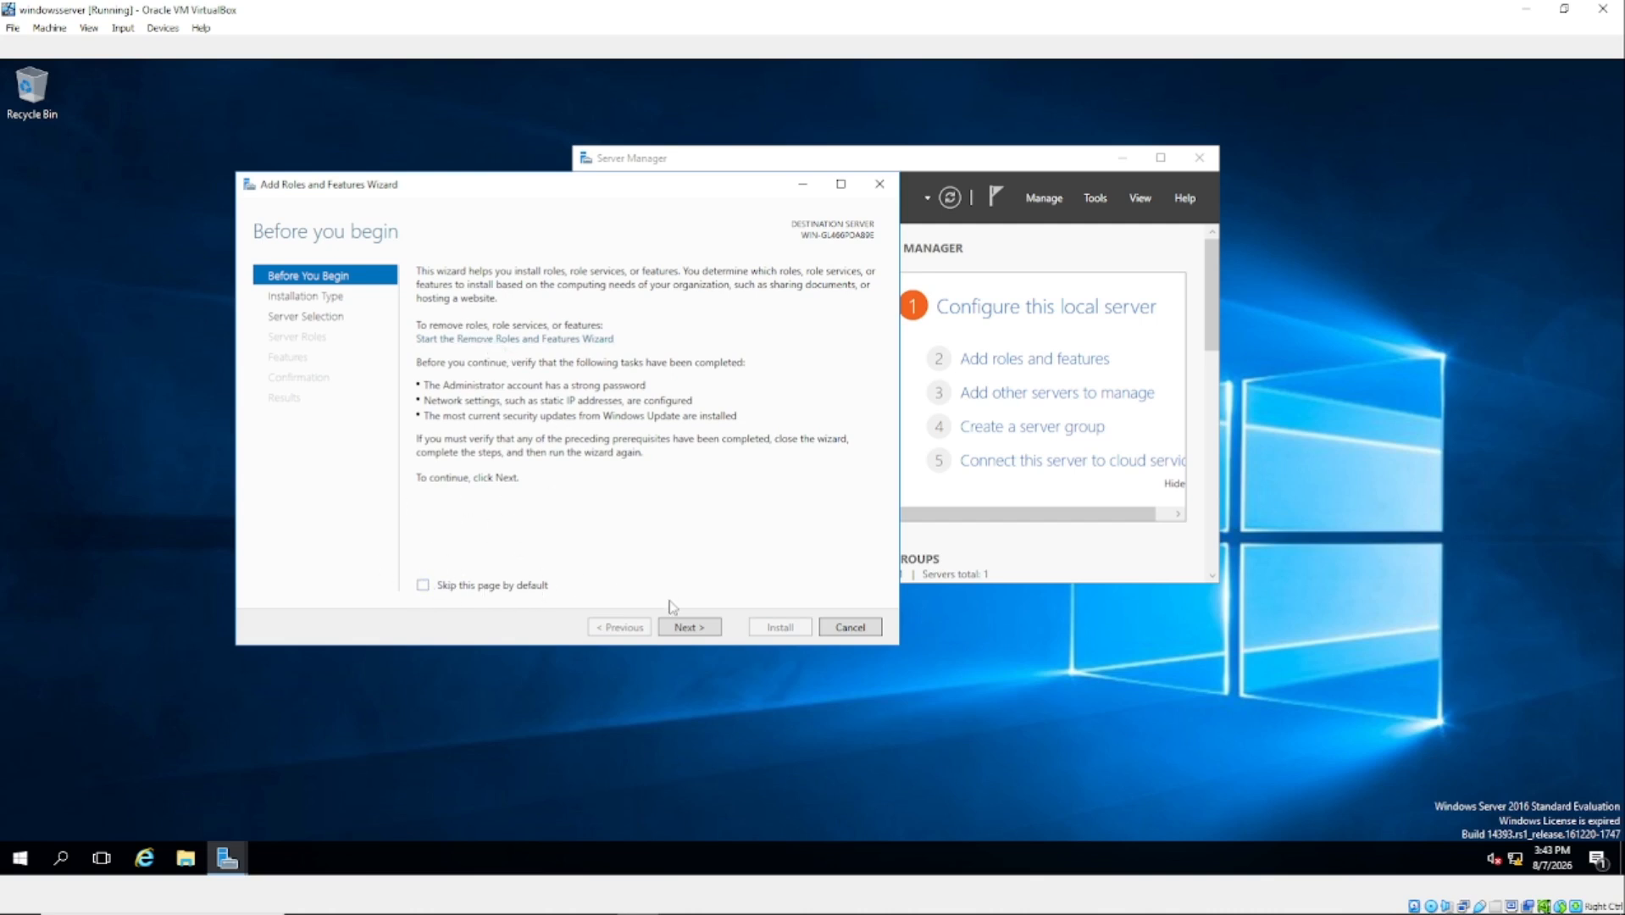
Step: Keep Role-based installation, advance to Select destination server, and open File Explorer
left_click(691, 628)
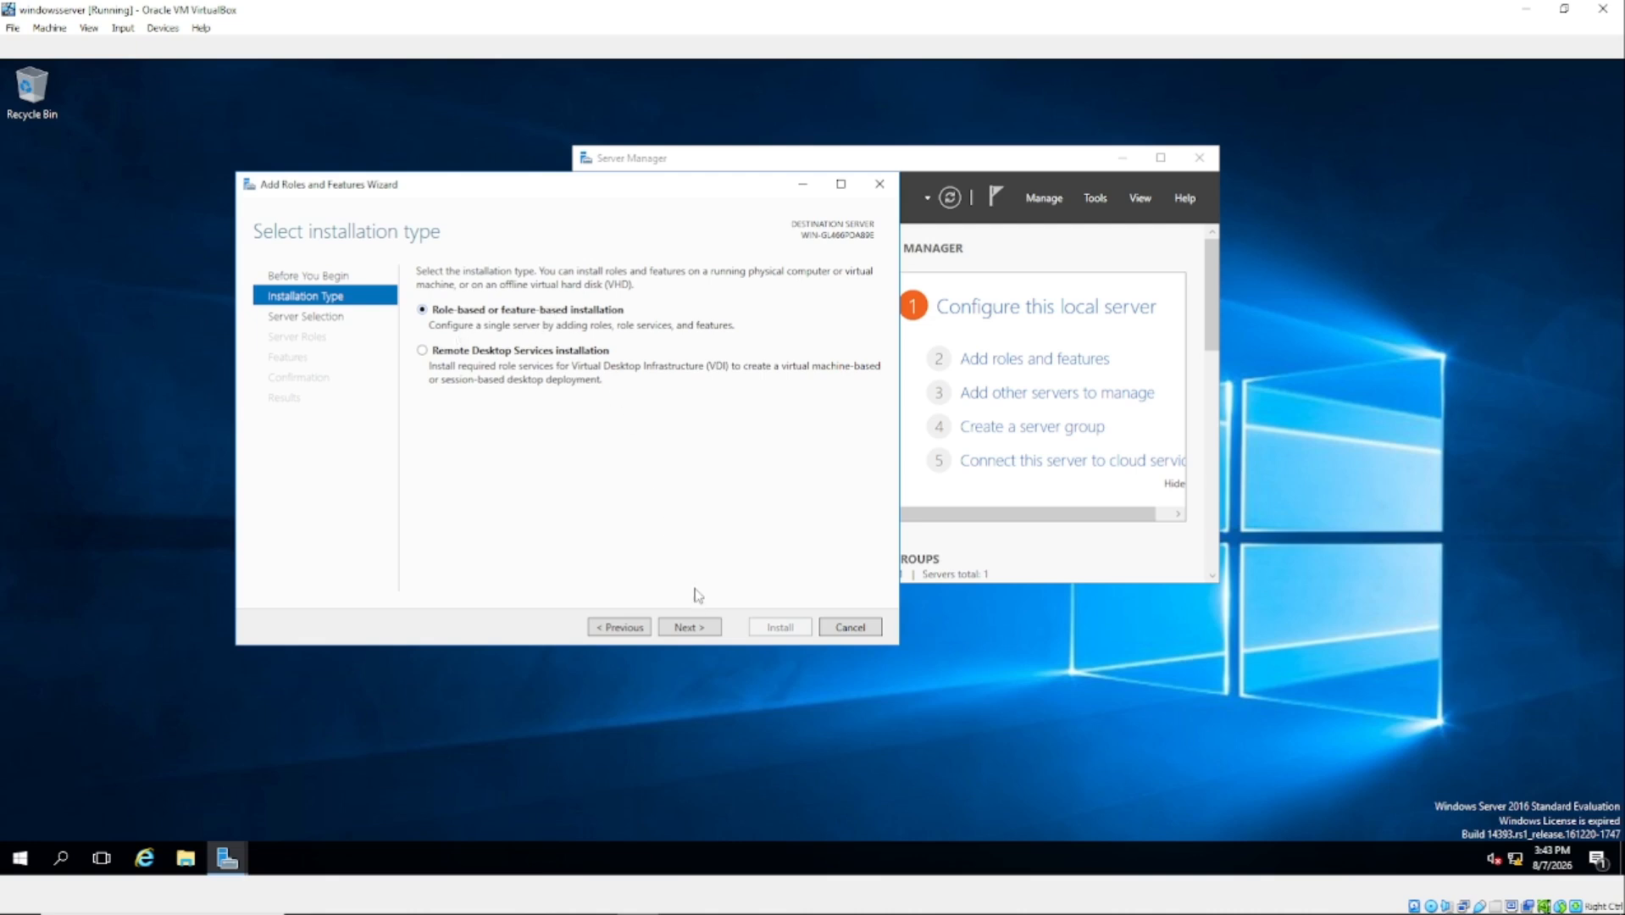
left_click(689, 628)
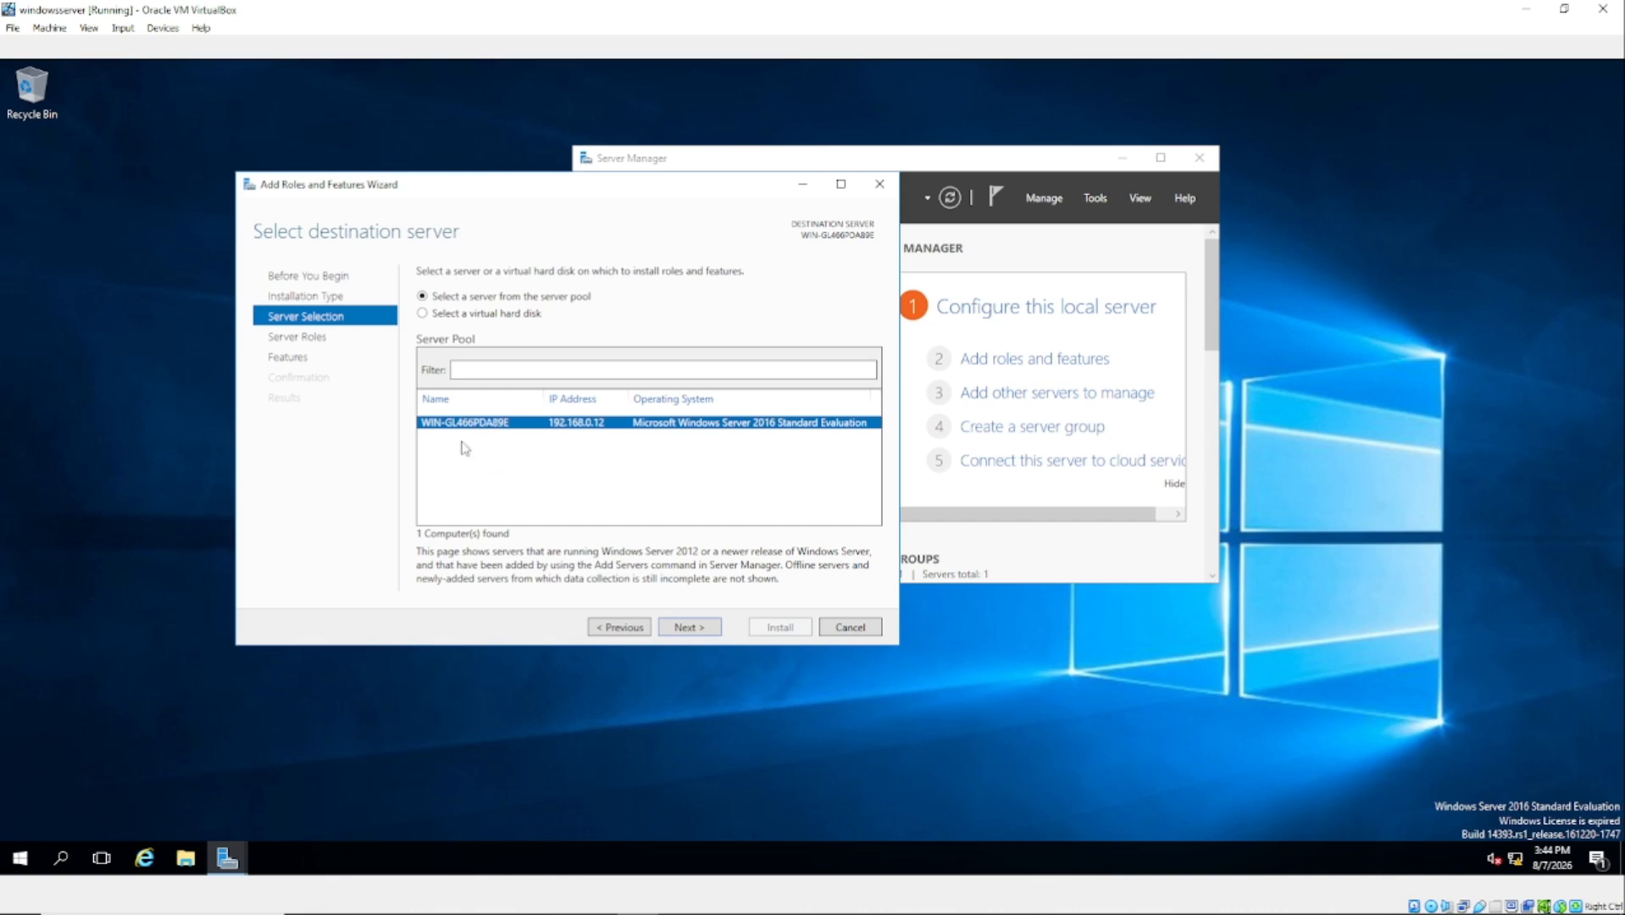
left_click(182, 860)
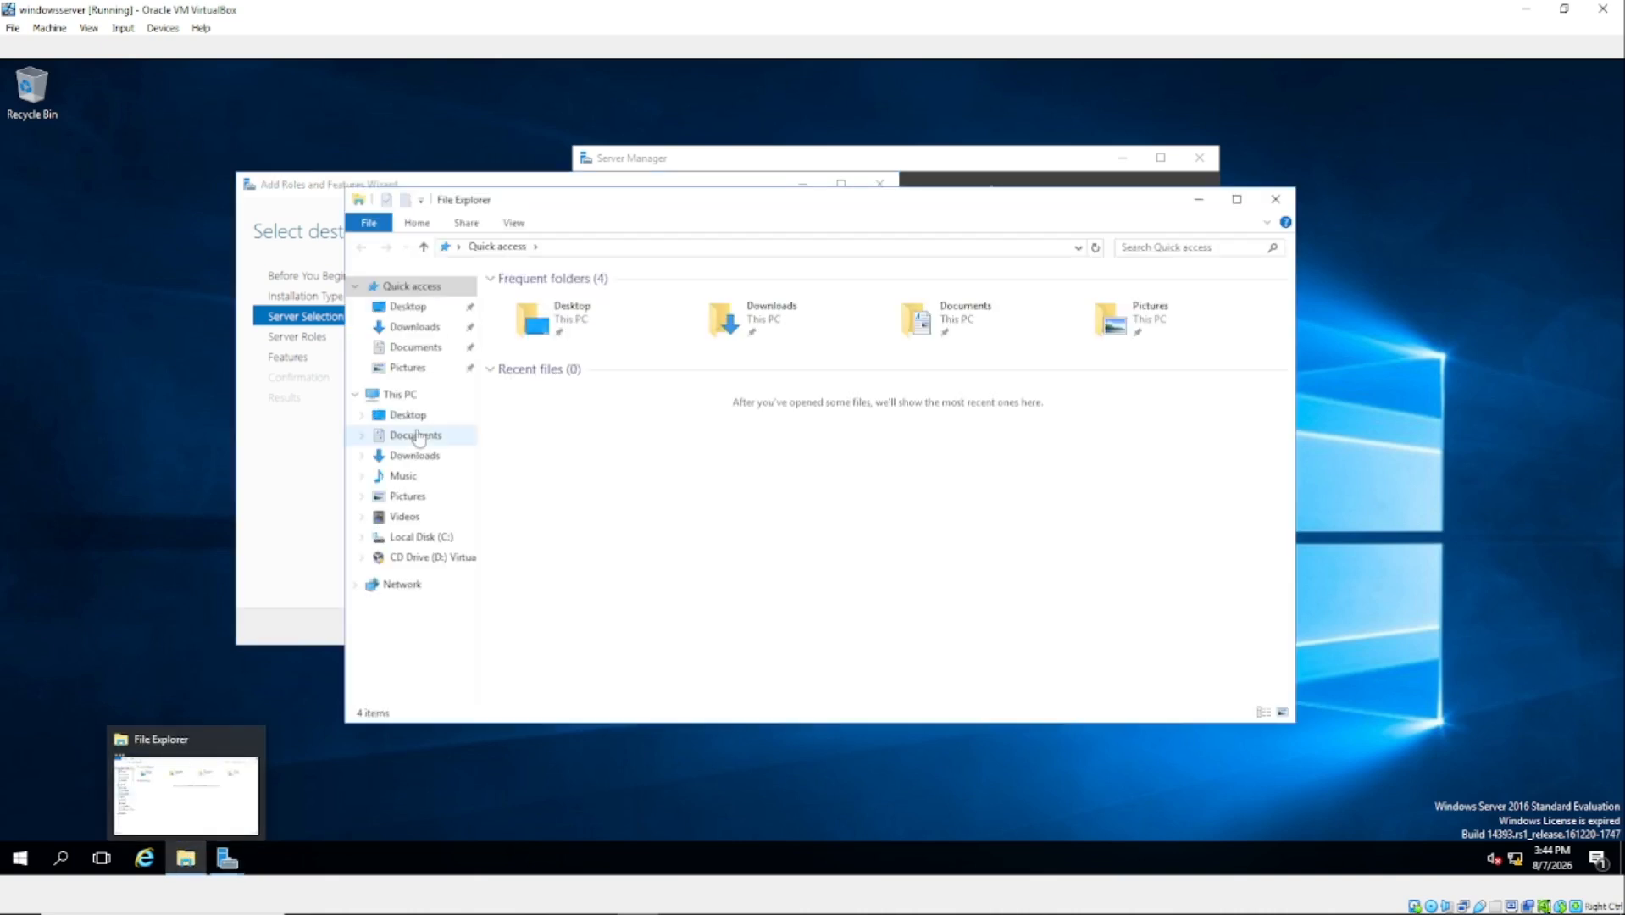
Step: Open This PC's System page, check Windows activation status, then close the activation settings
right_click(403, 400)
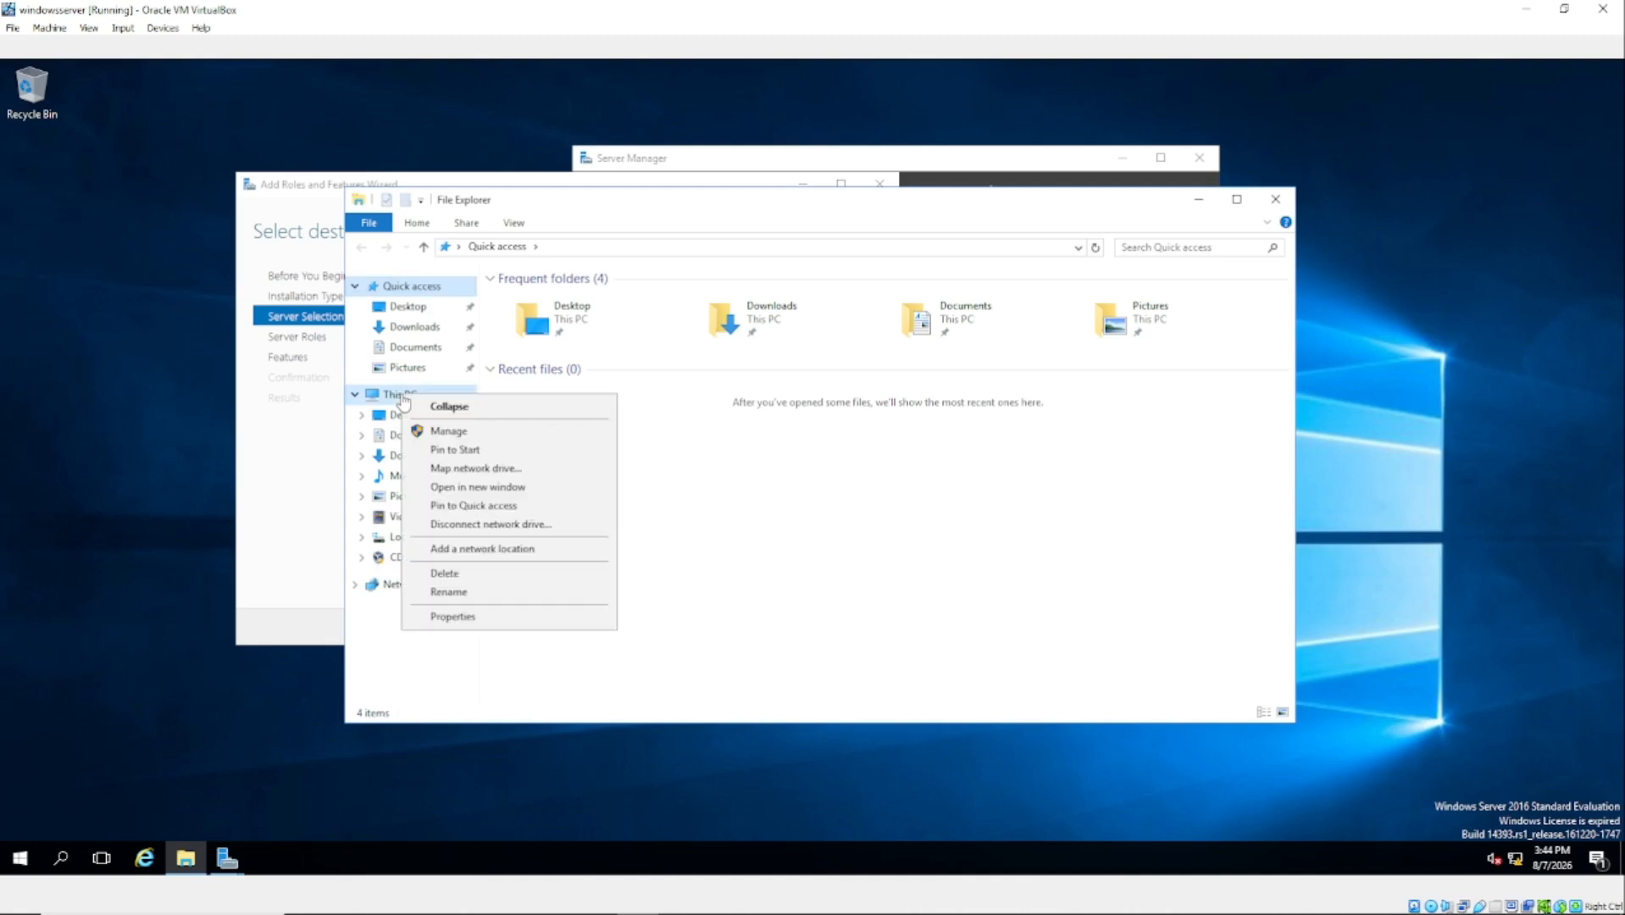
left_click(458, 617)
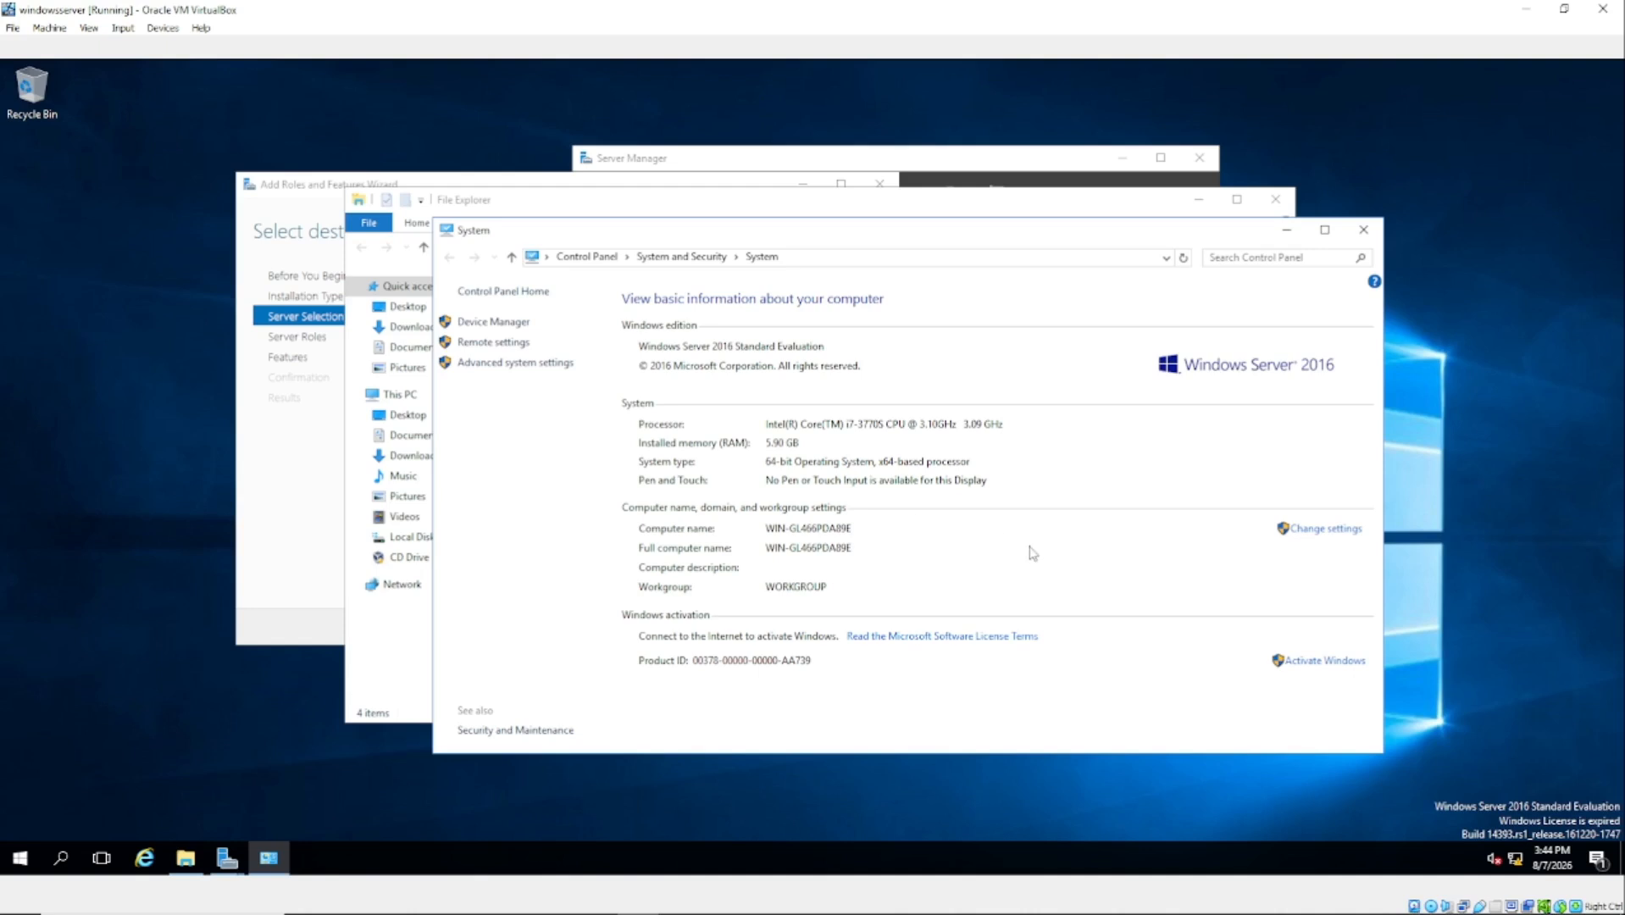
left_click(1318, 662)
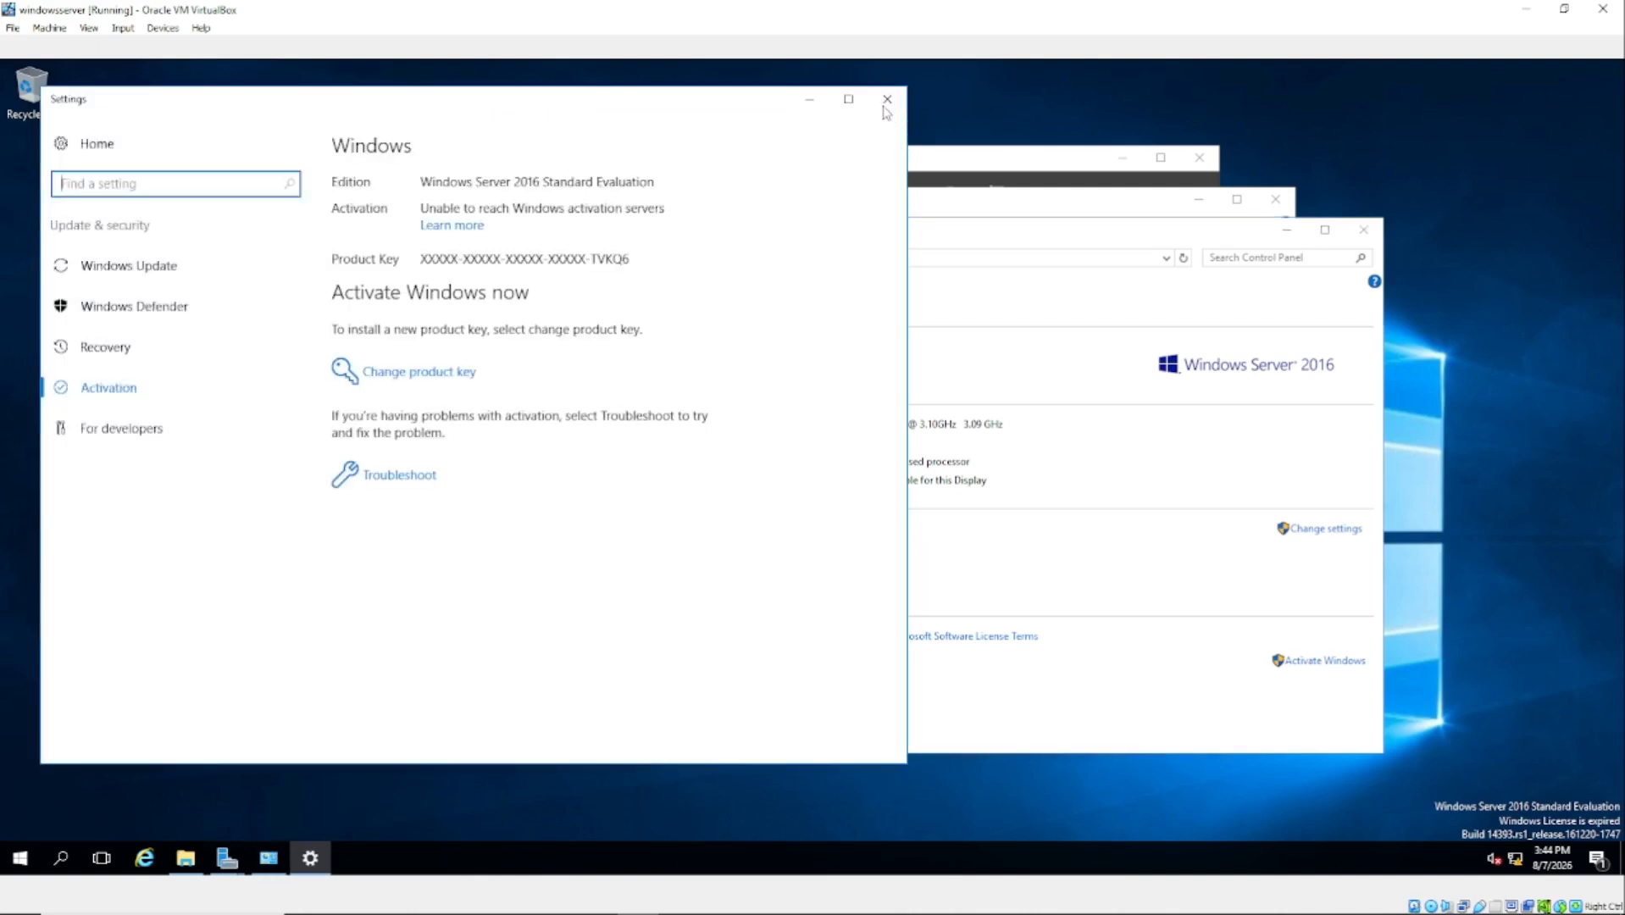
left_click(887, 98)
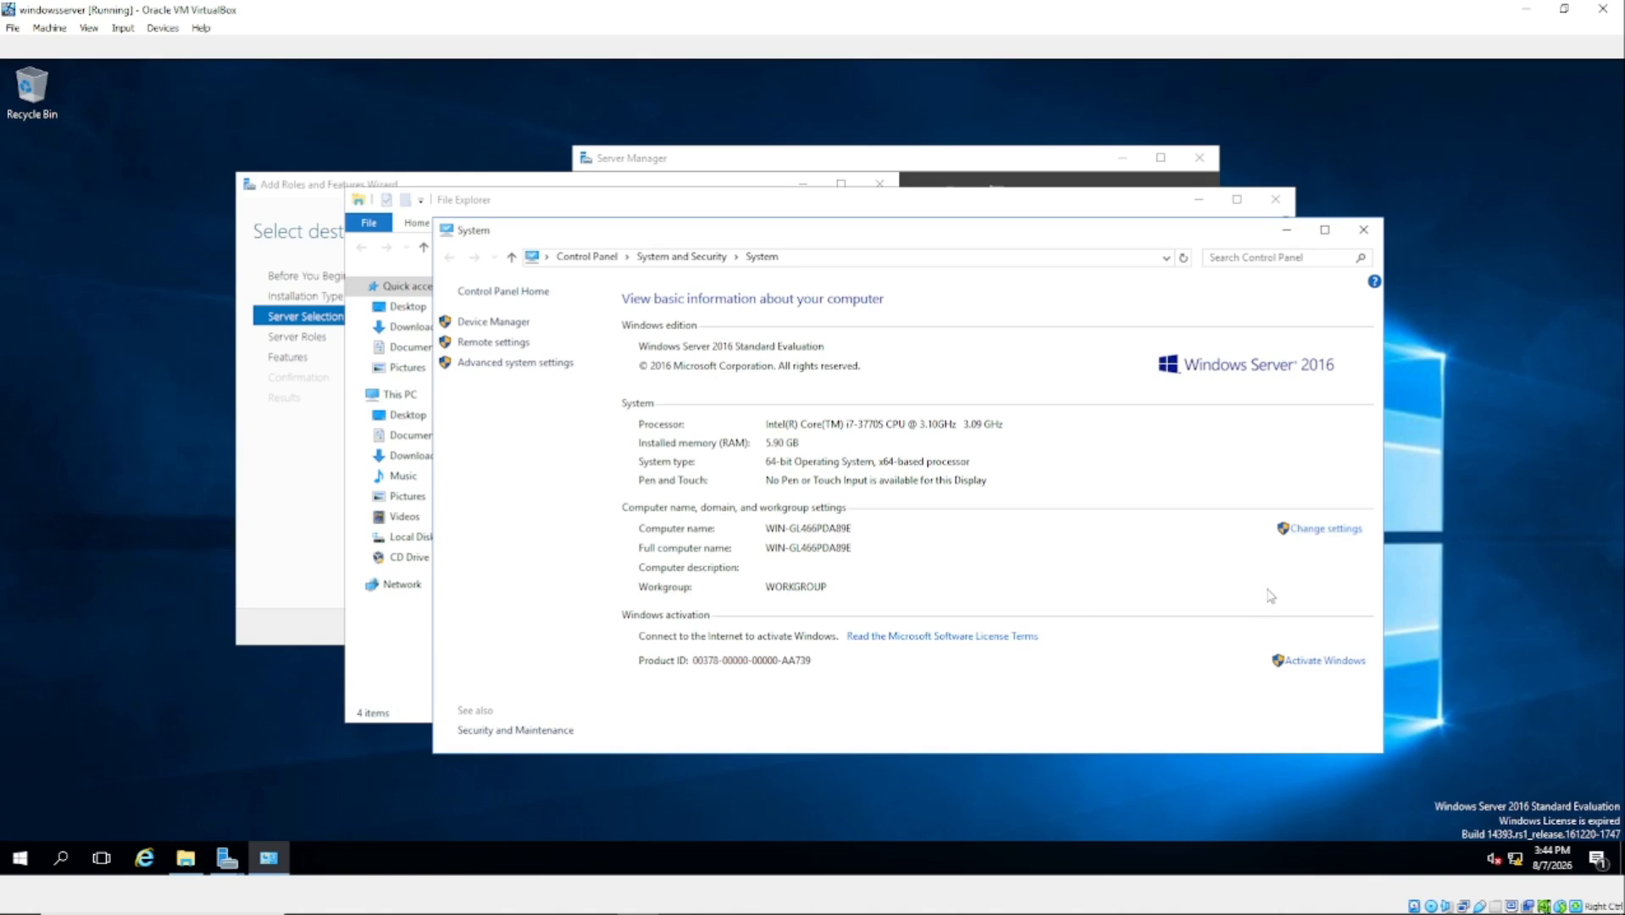
Step: Review the computer name and workgroup settings, cancel without renaming, and close the System page
left_click(1309, 534)
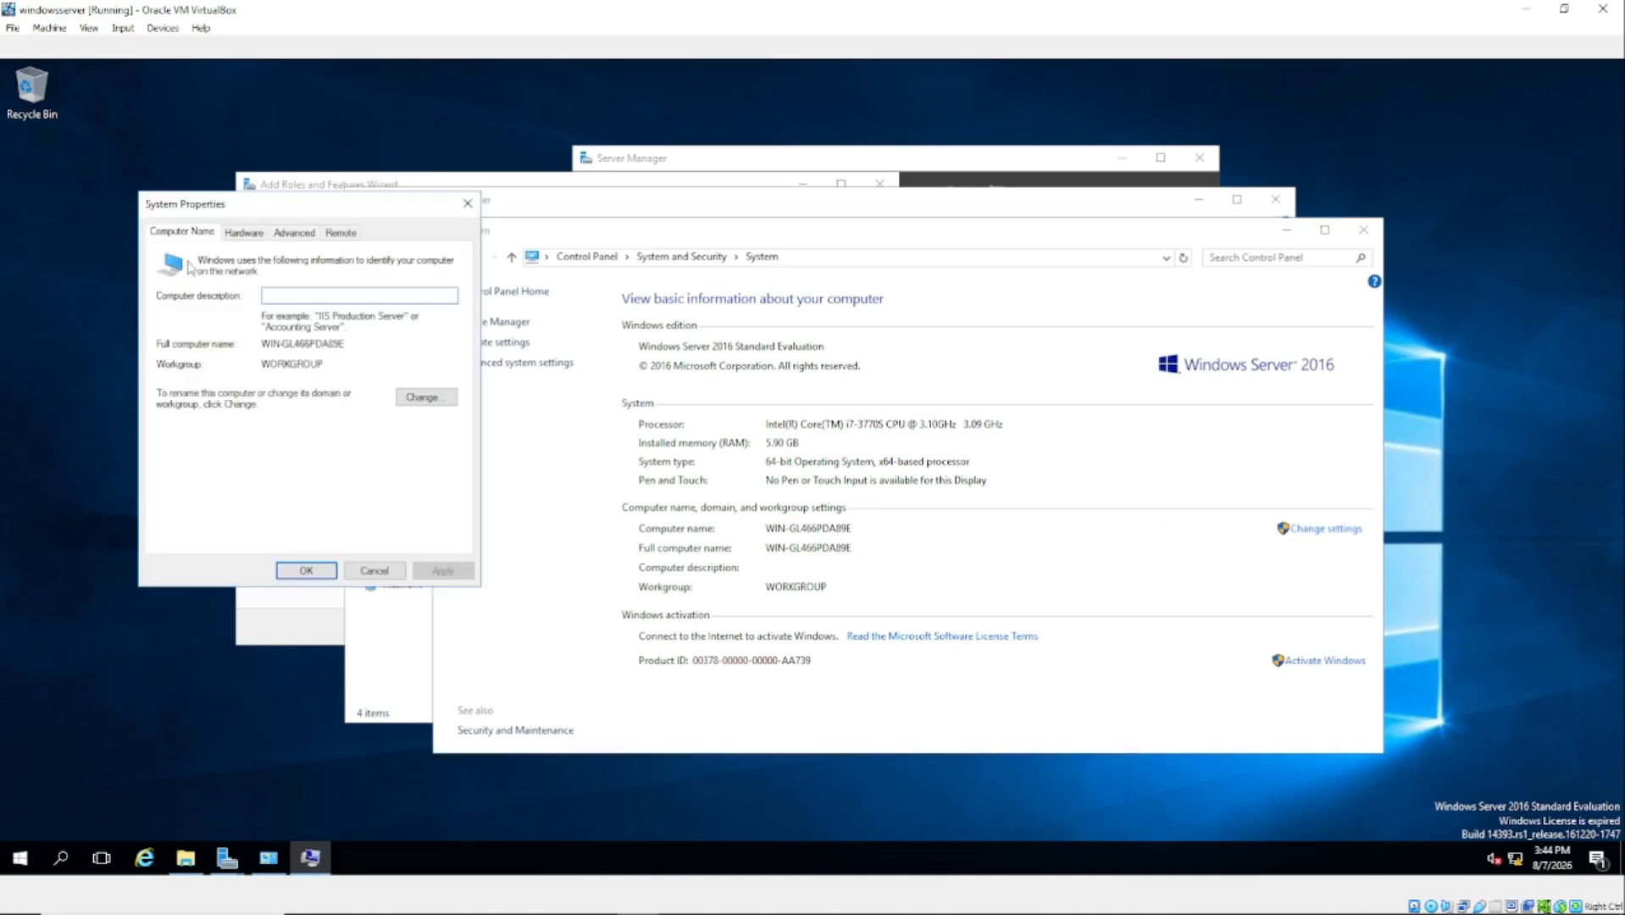
left_click(422, 400)
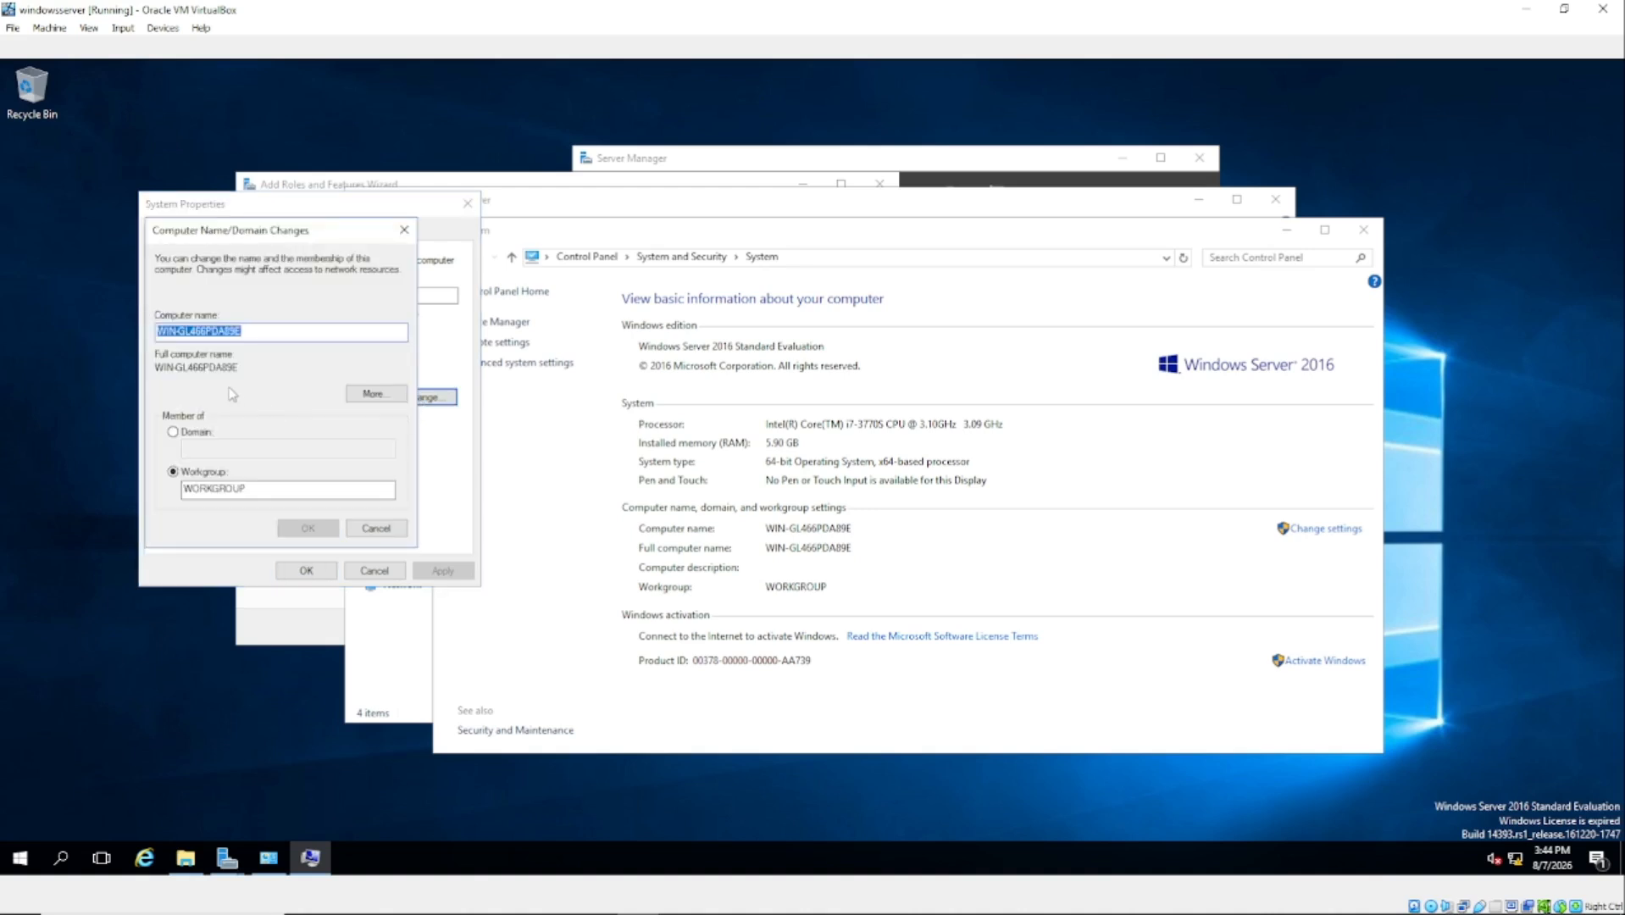
left_click(256, 334)
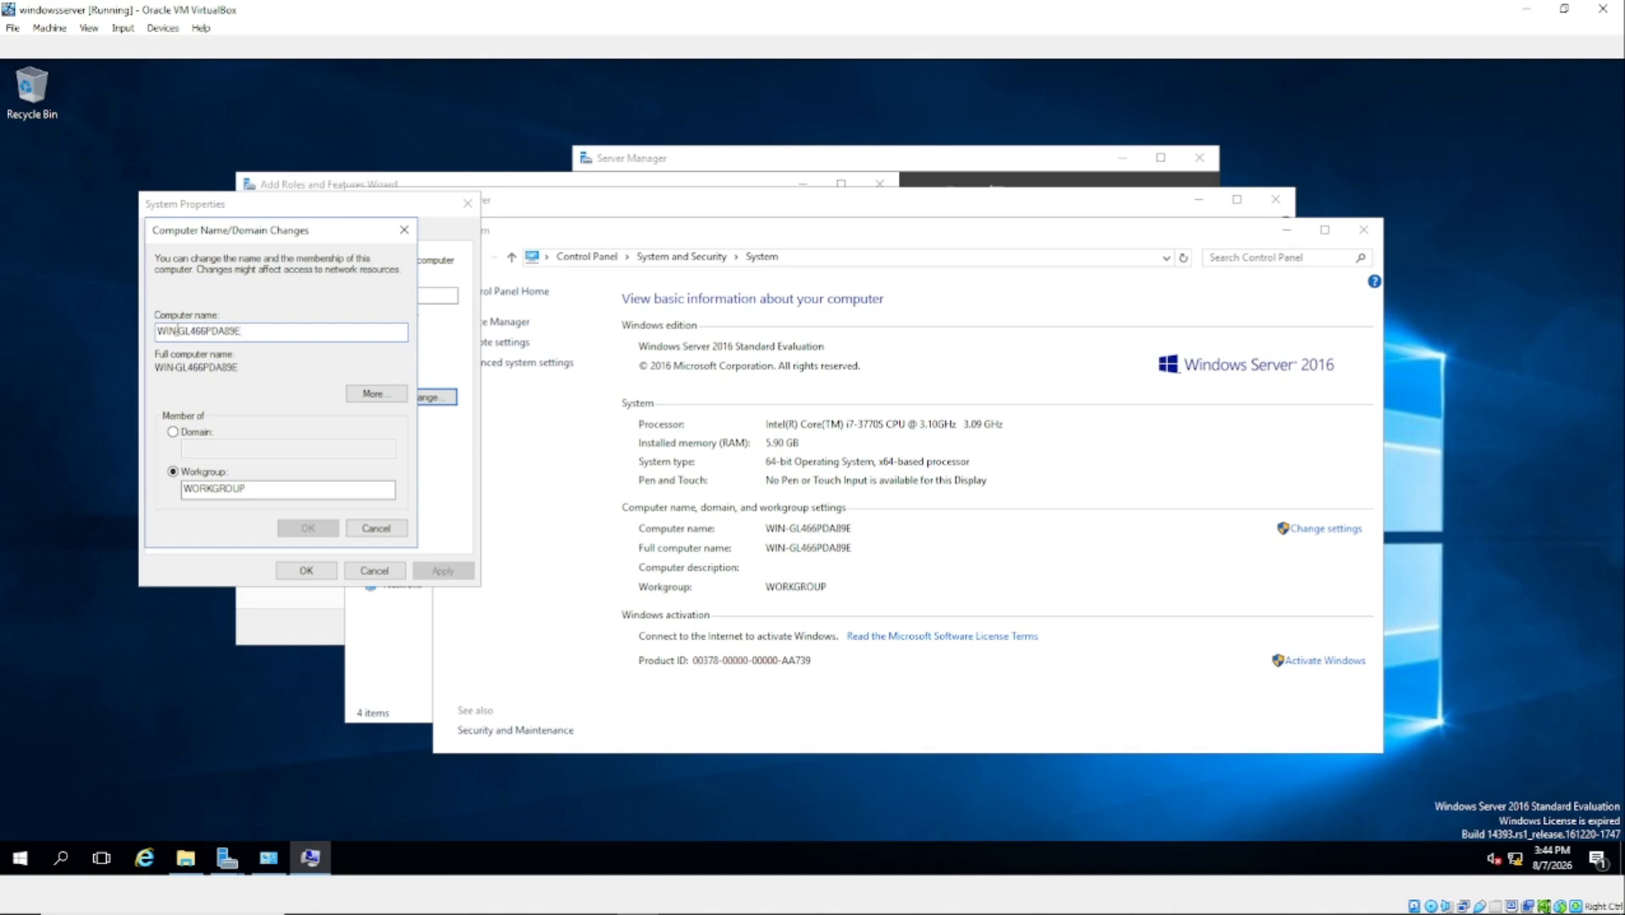
left_click(376, 529)
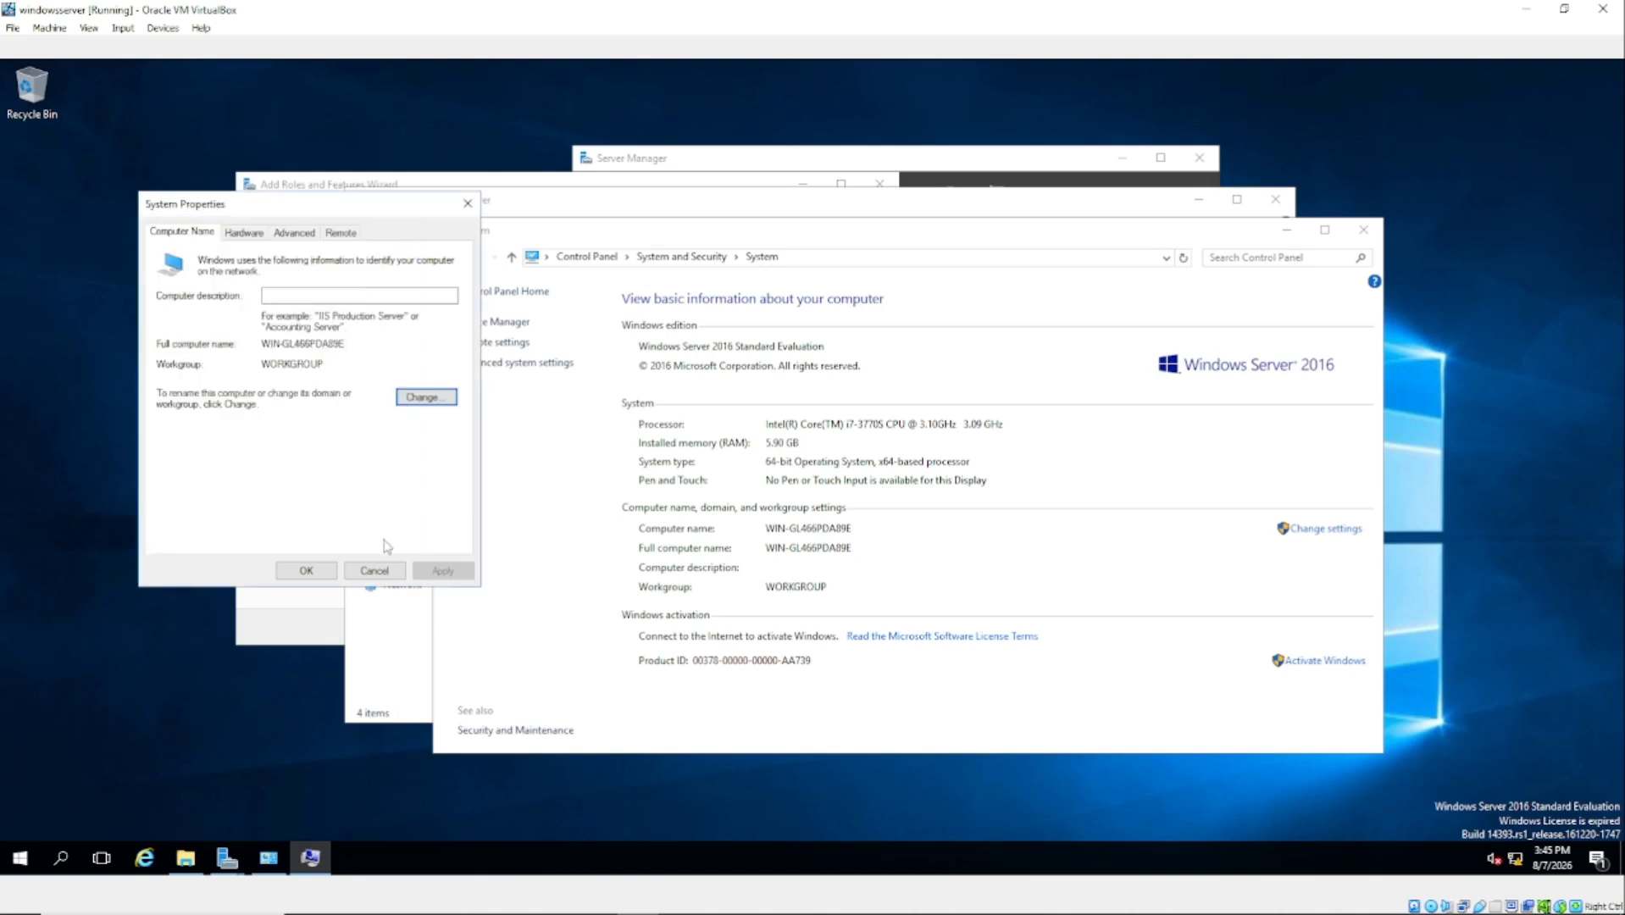
left_click(375, 571)
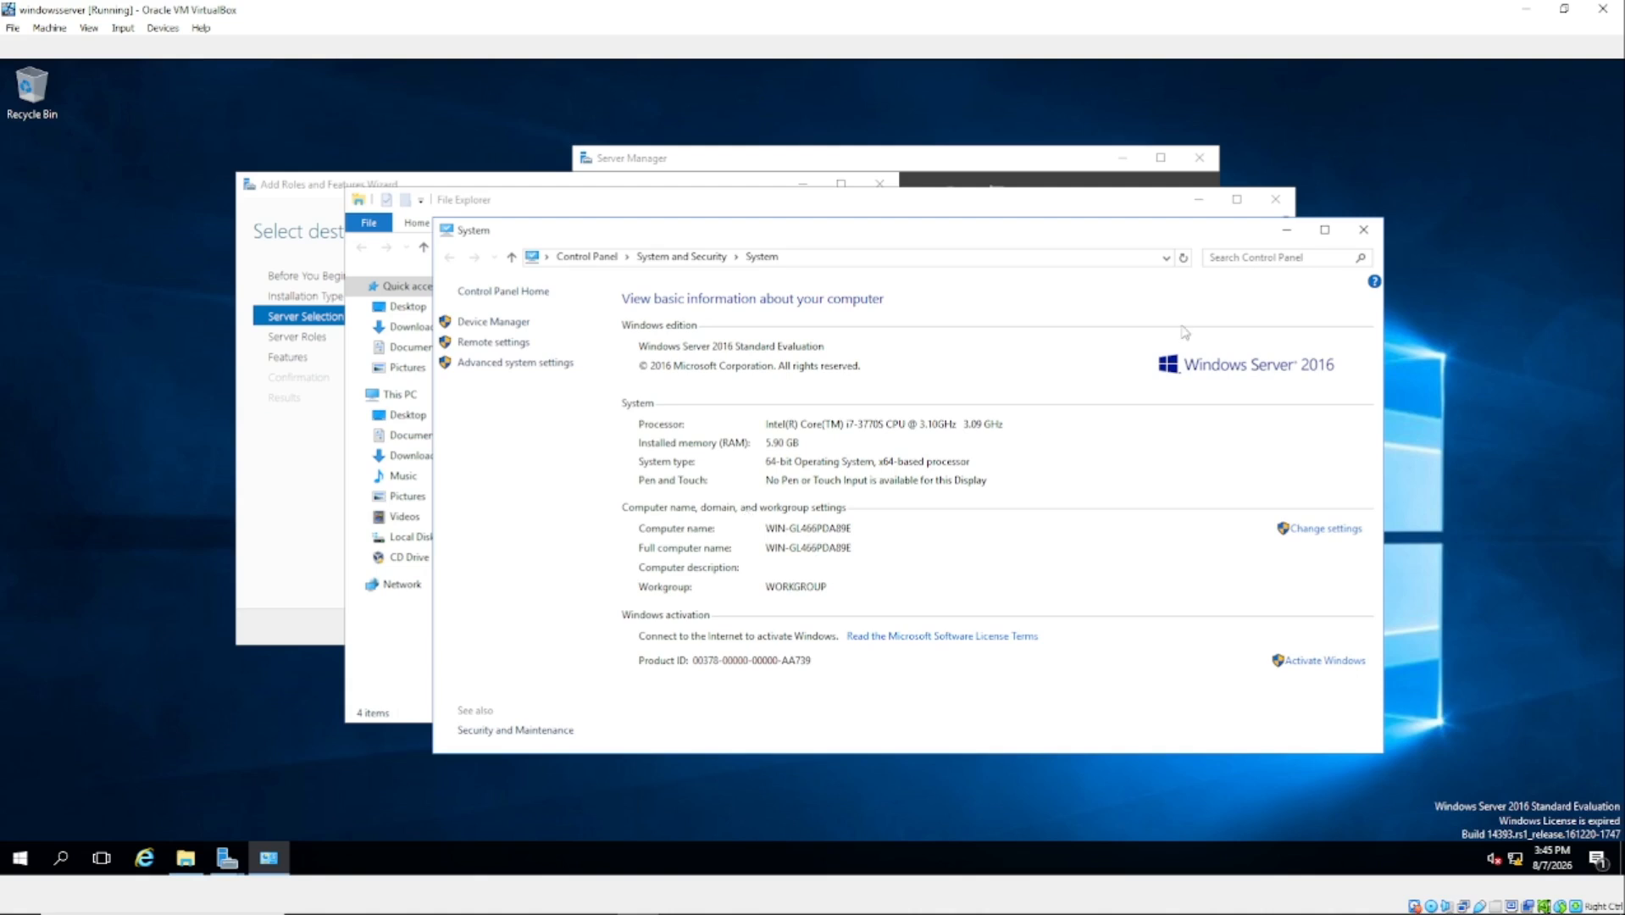
left_click(1361, 230)
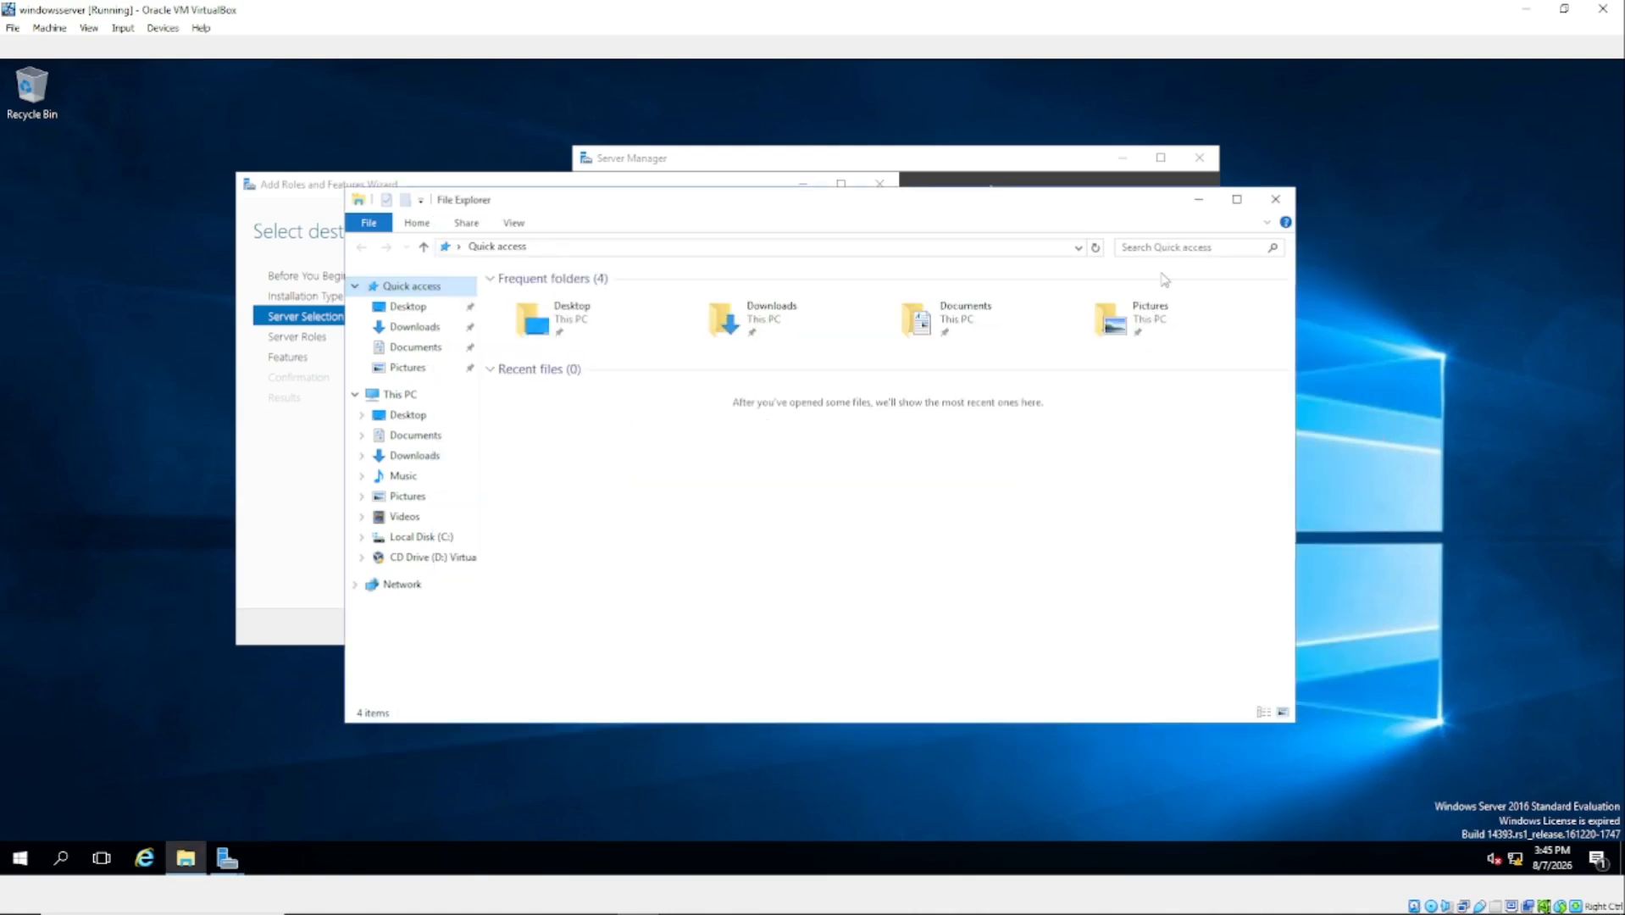
Step: Close File Explorer, then tick Active Directory Domain Services under Server Roles, adding its management features
left_click(1276, 198)
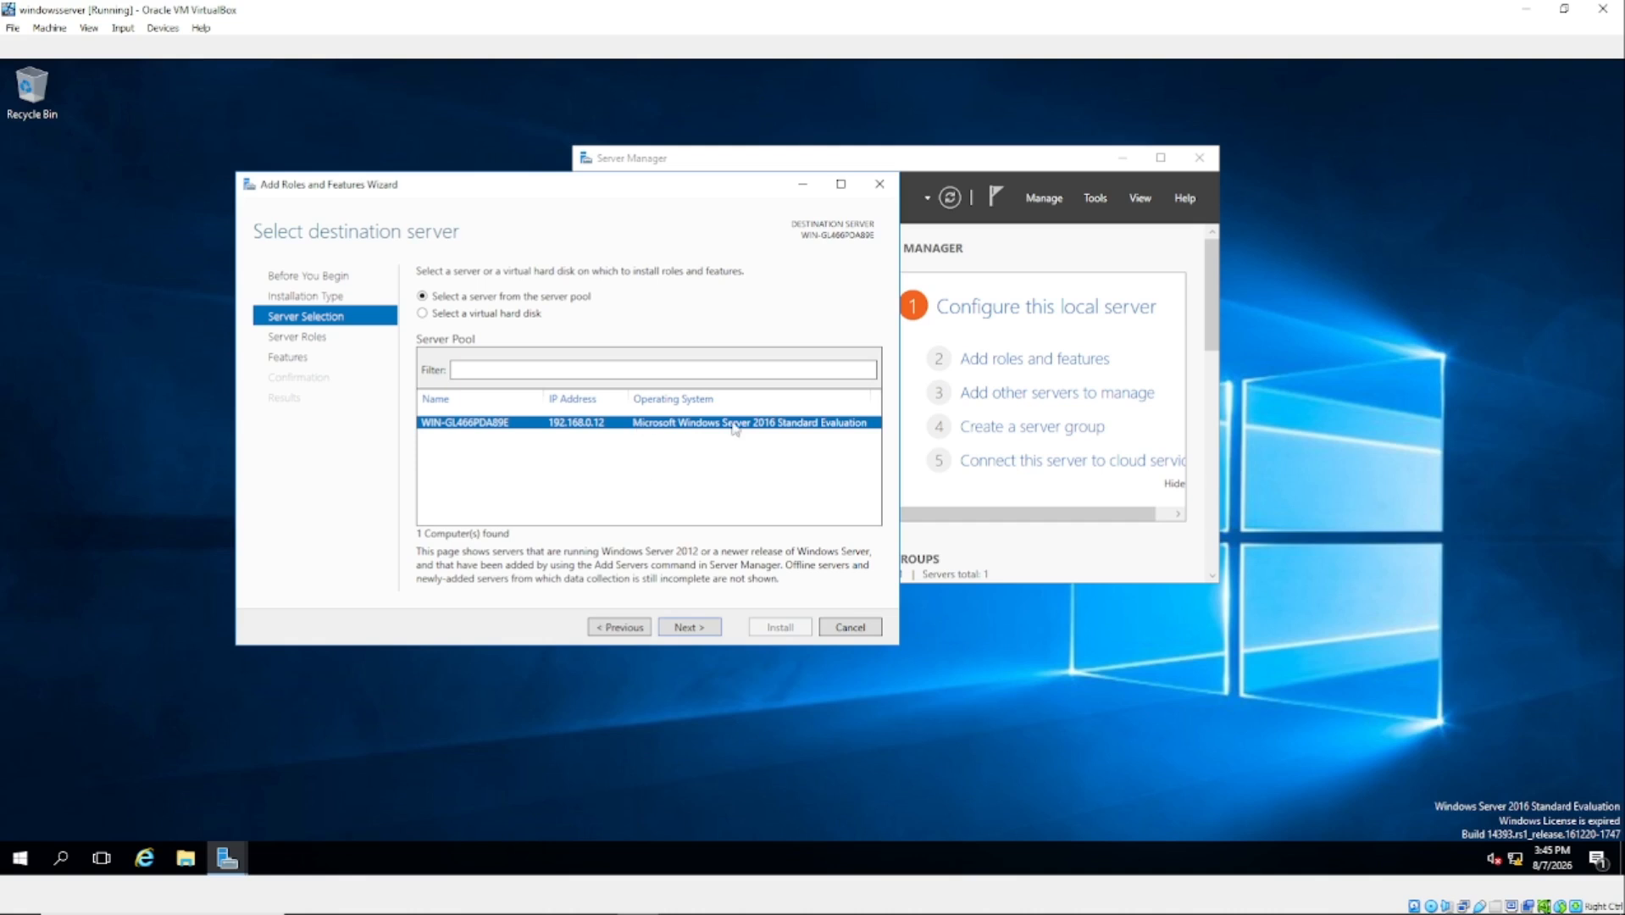
left_click(689, 627)
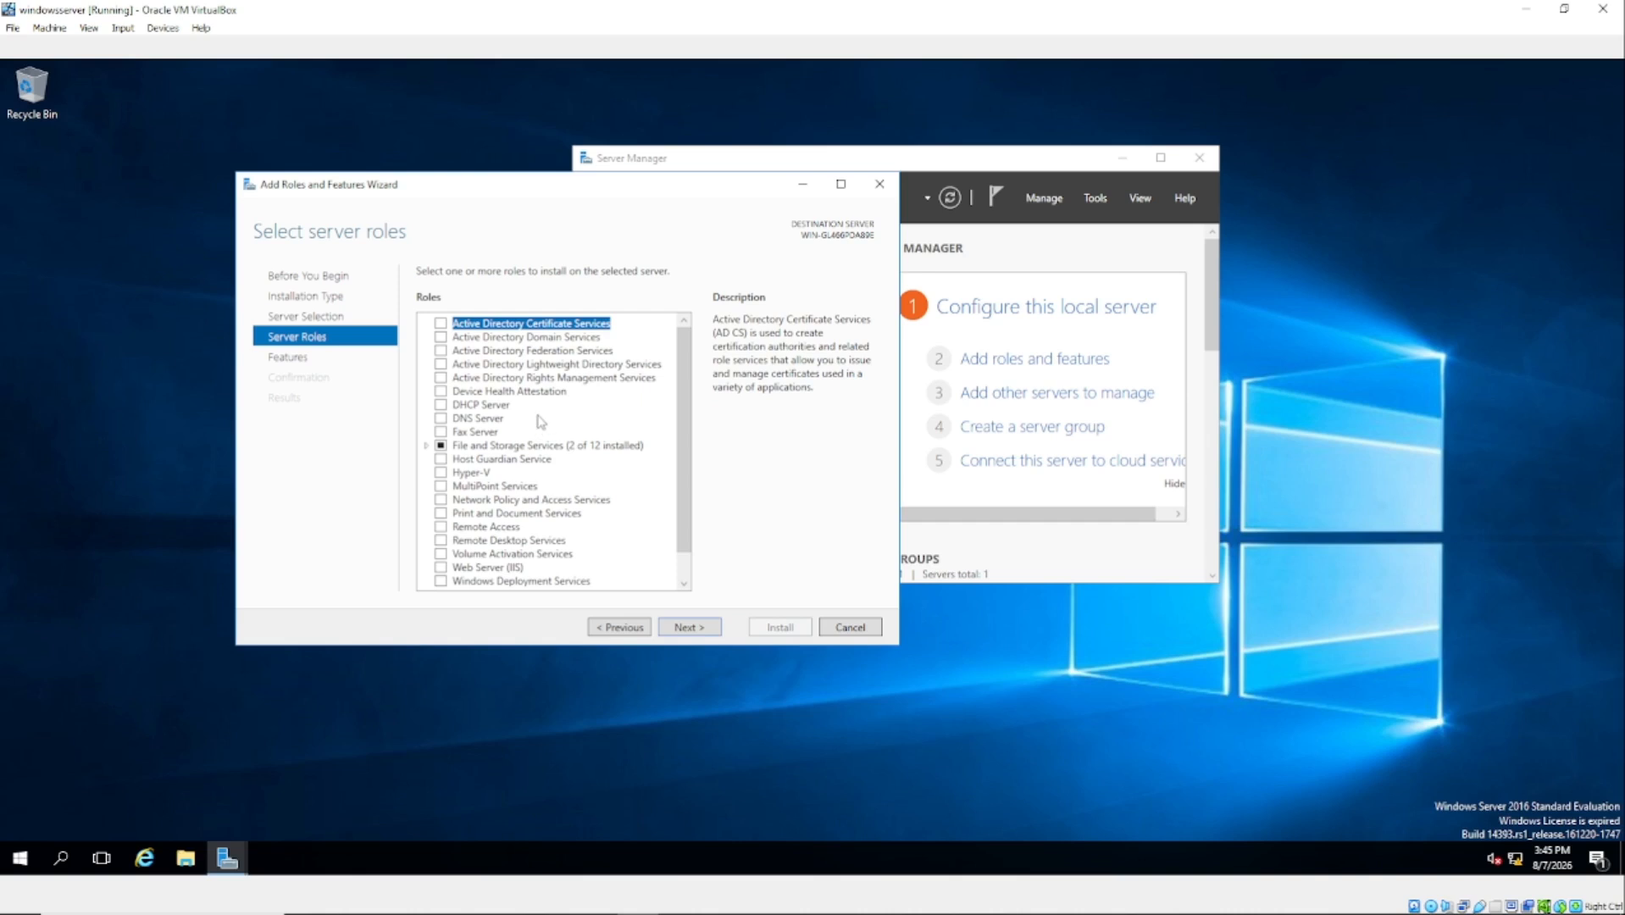
left_click(441, 338)
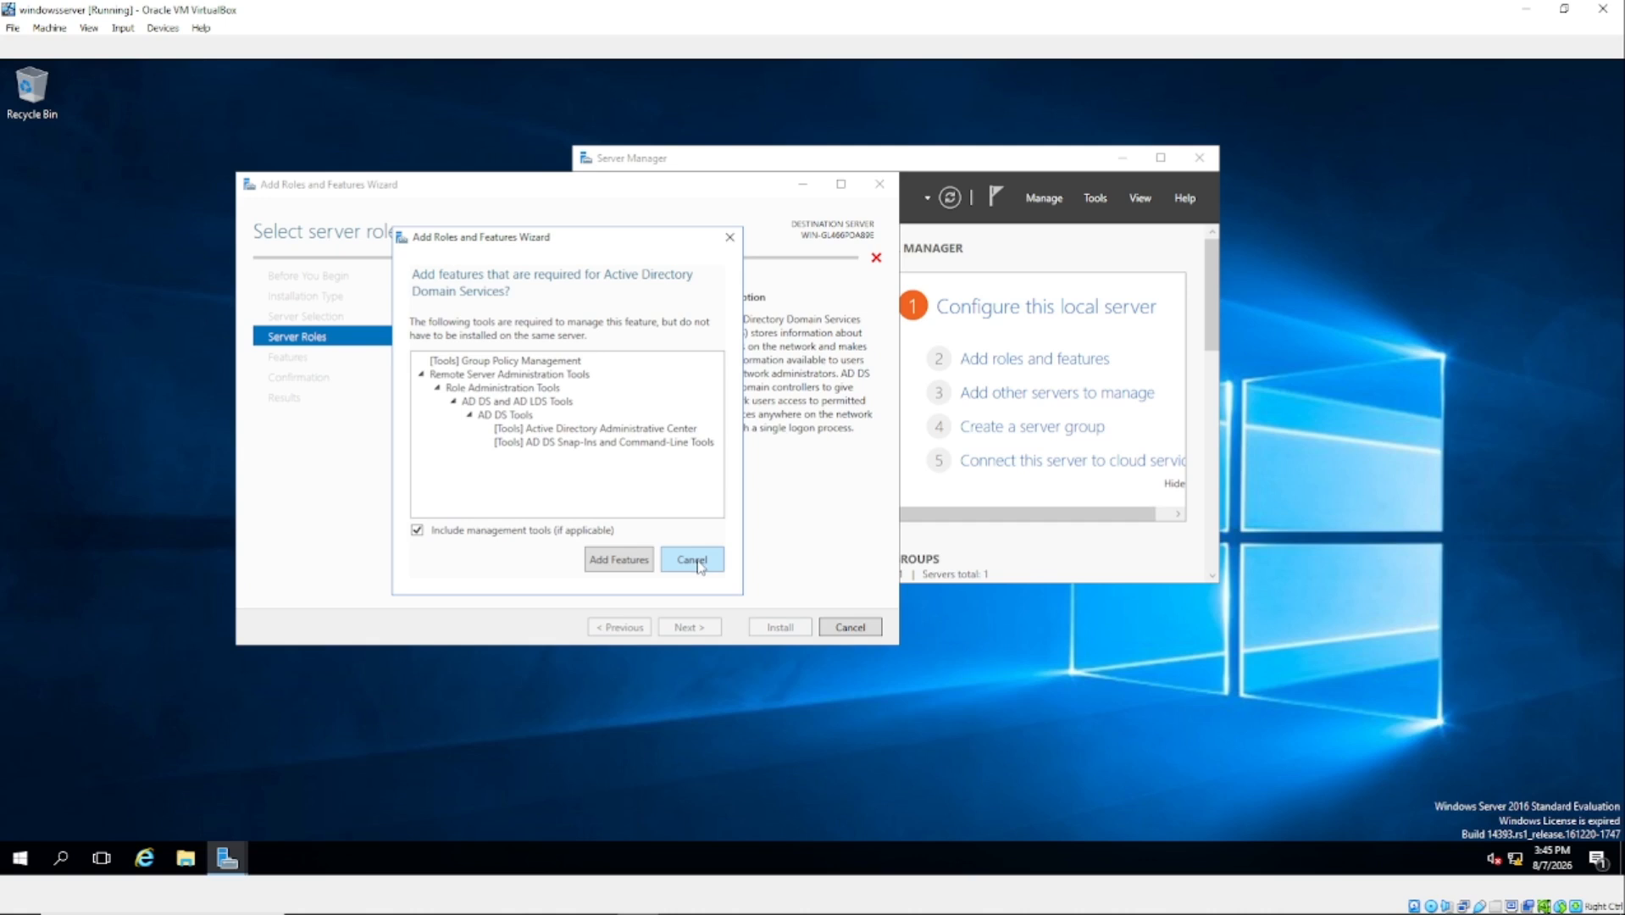
left_click(692, 560)
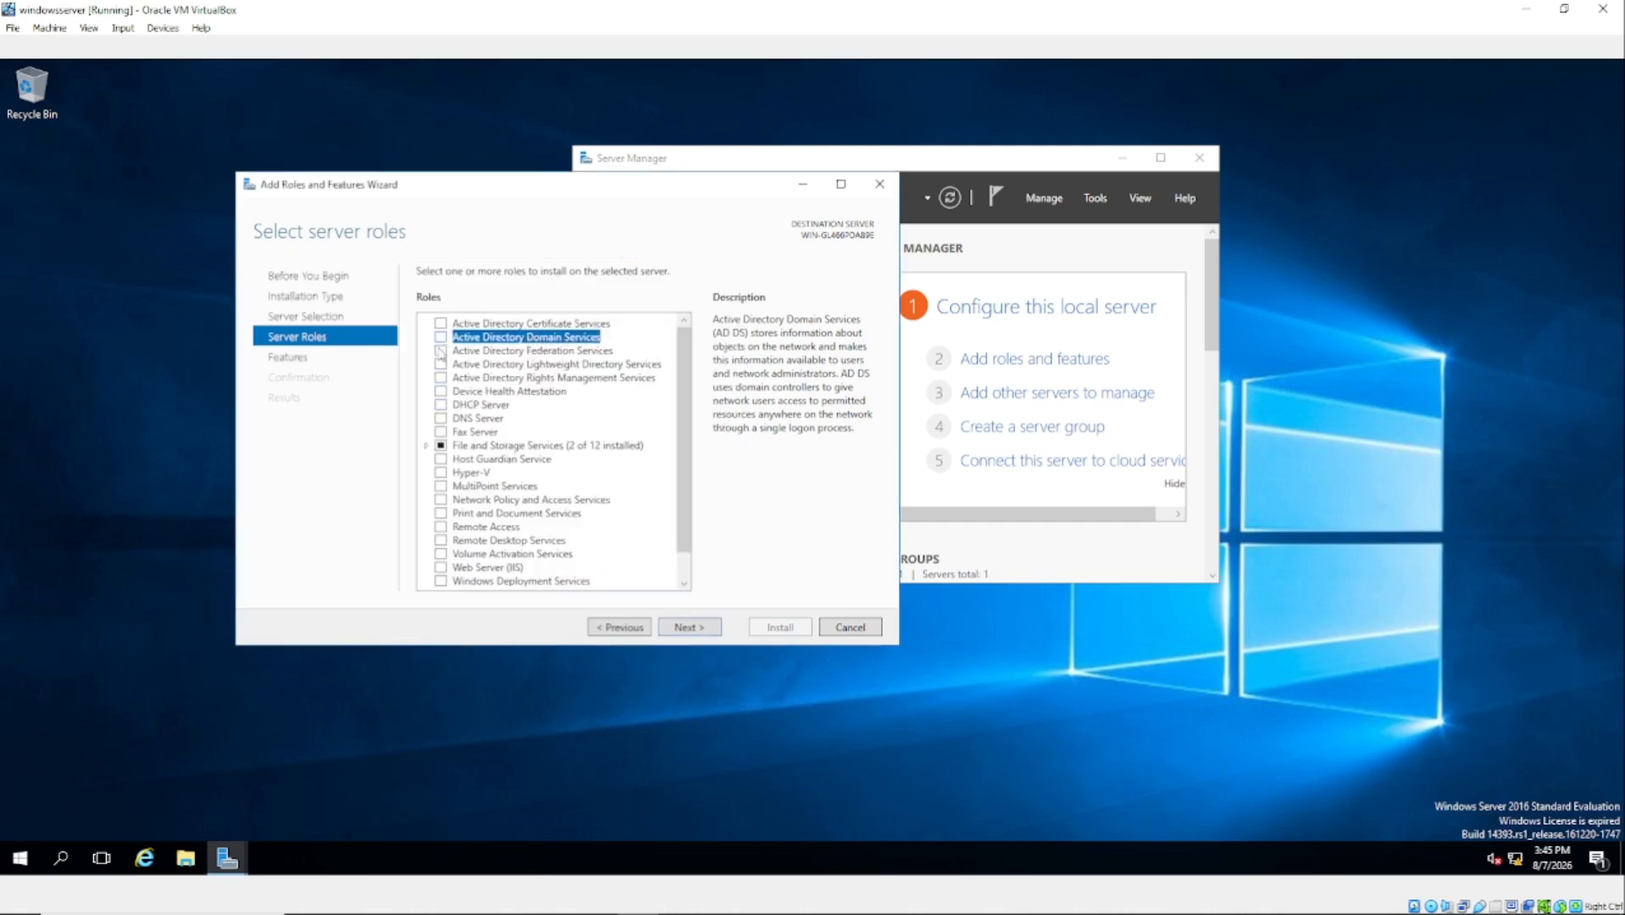
left_click(441, 339)
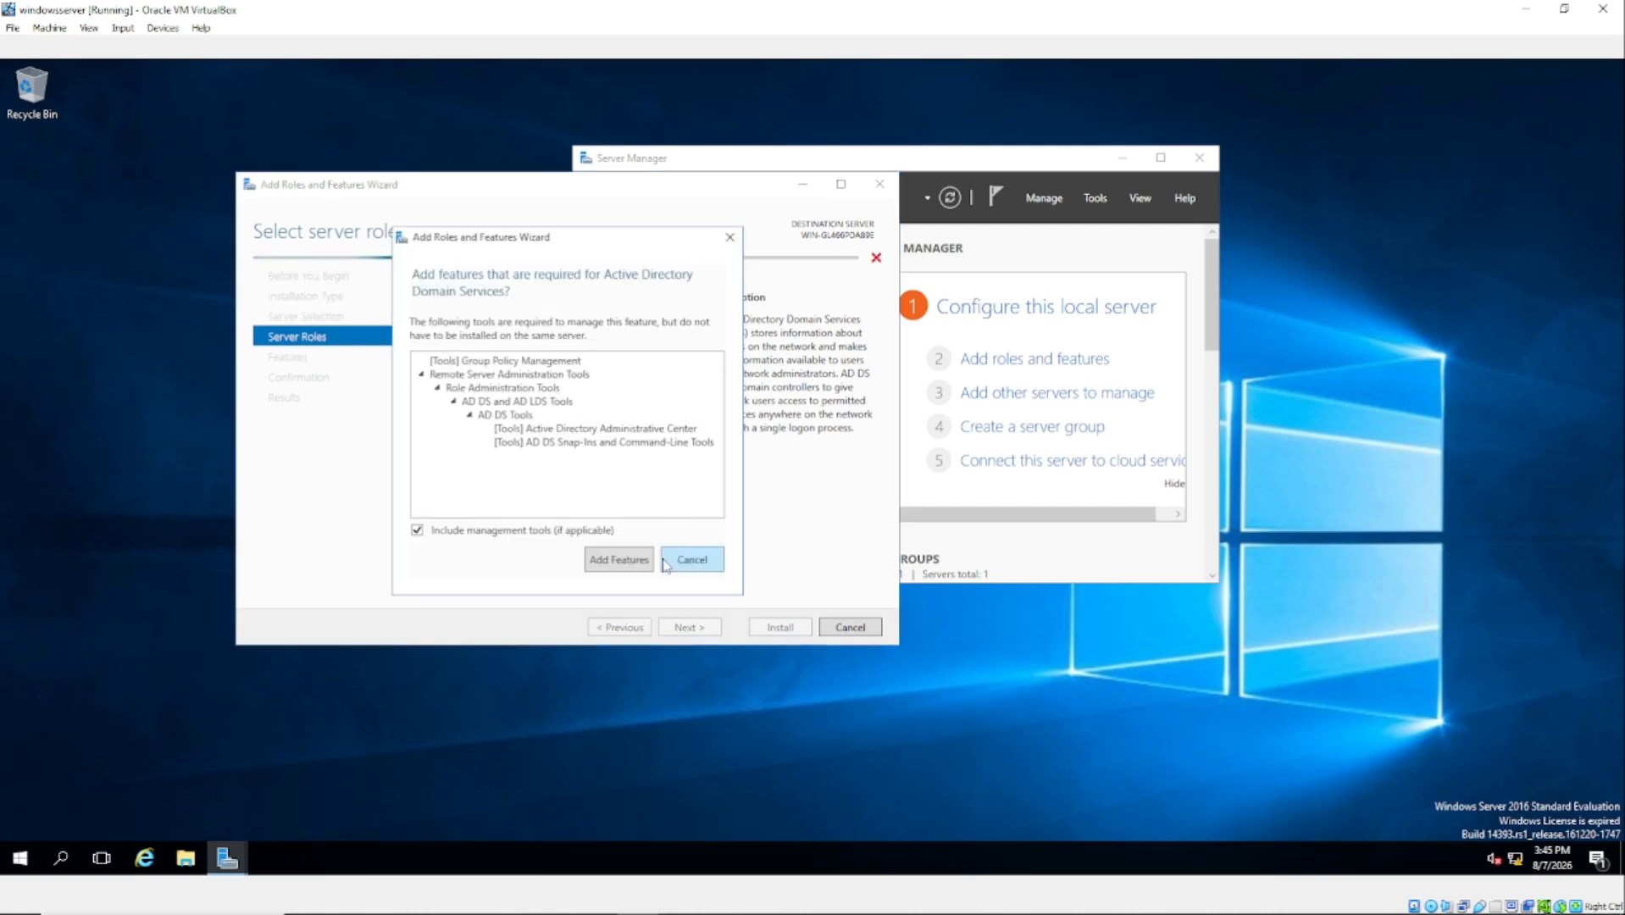
left_click(617, 560)
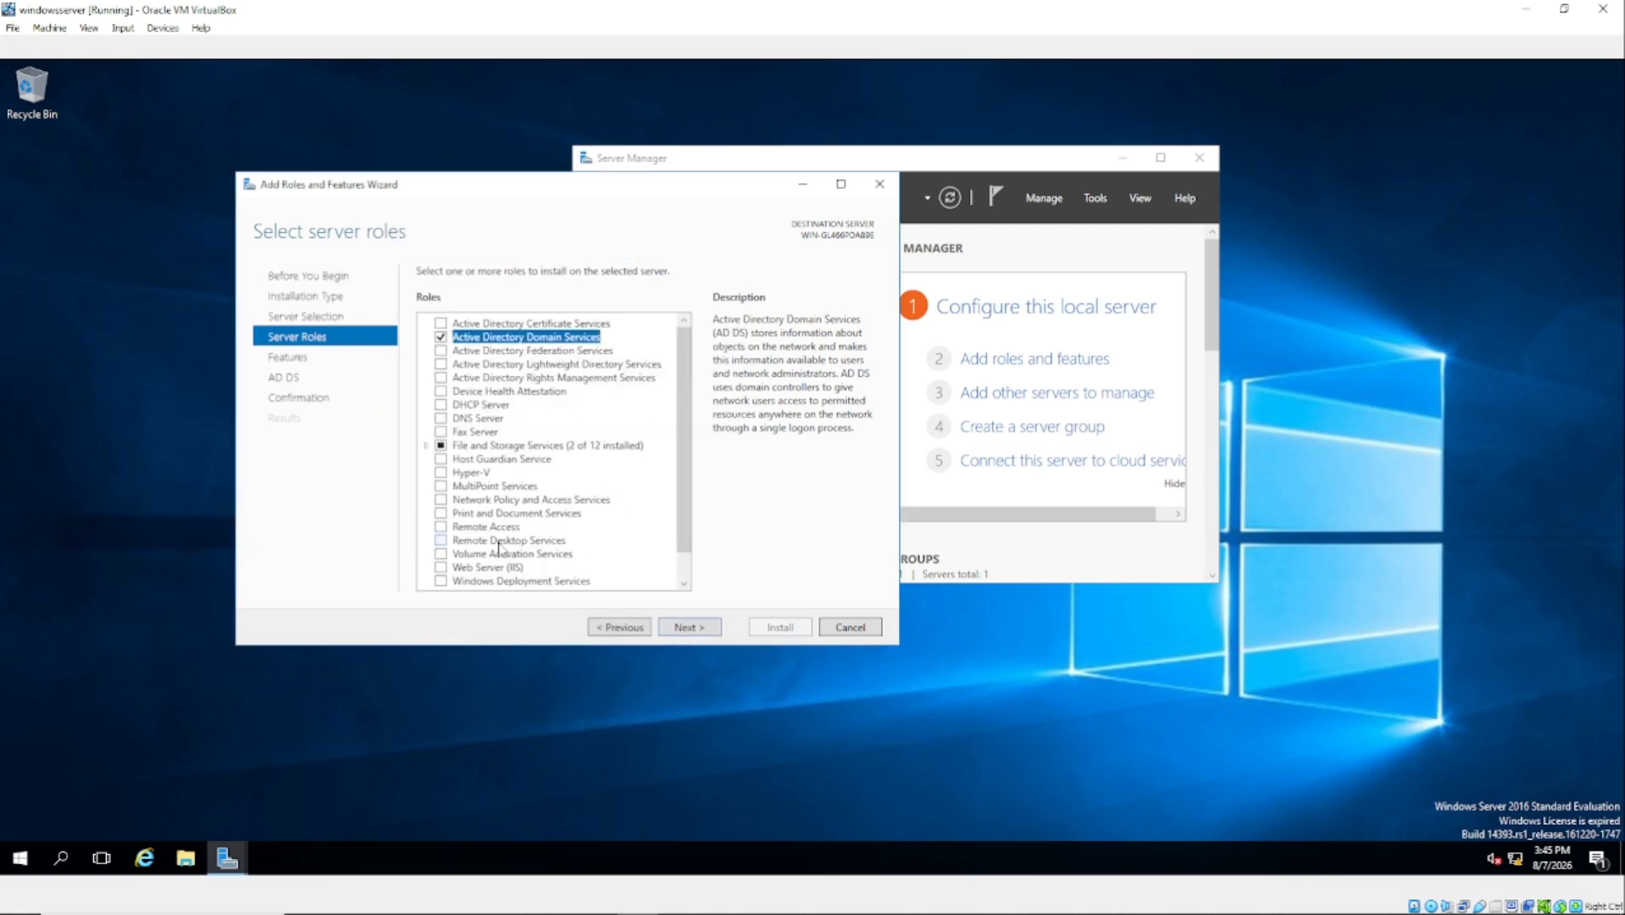
Step: Add the DNS Server role with its tools and advance through Features, AD DS and DNS pages
left_click(441, 418)
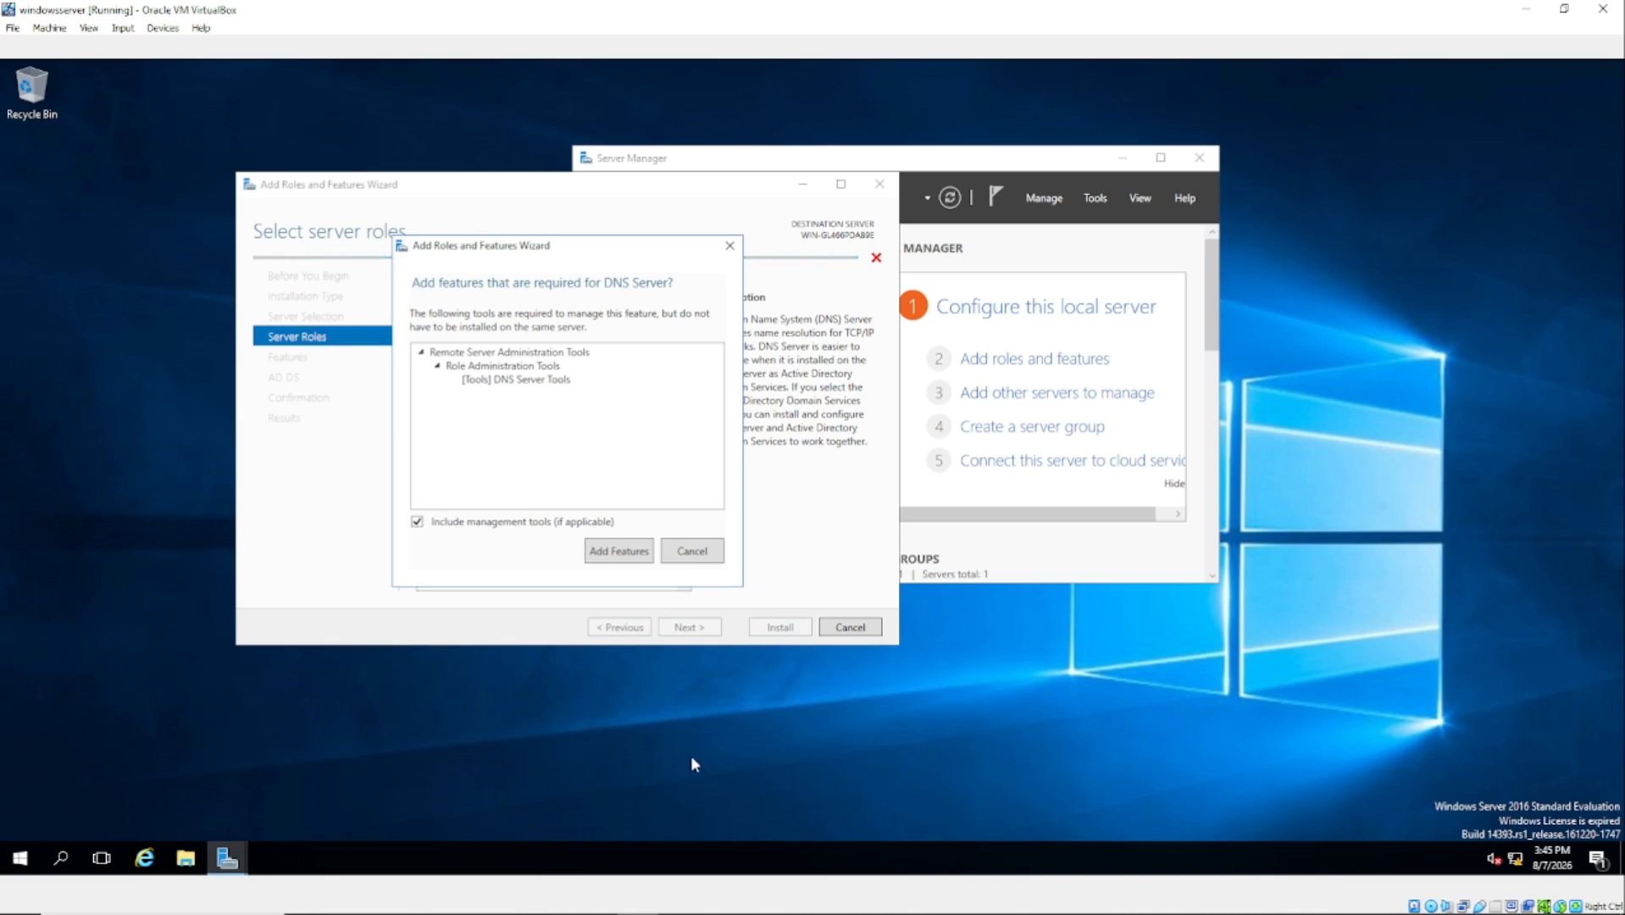
left_click(614, 553)
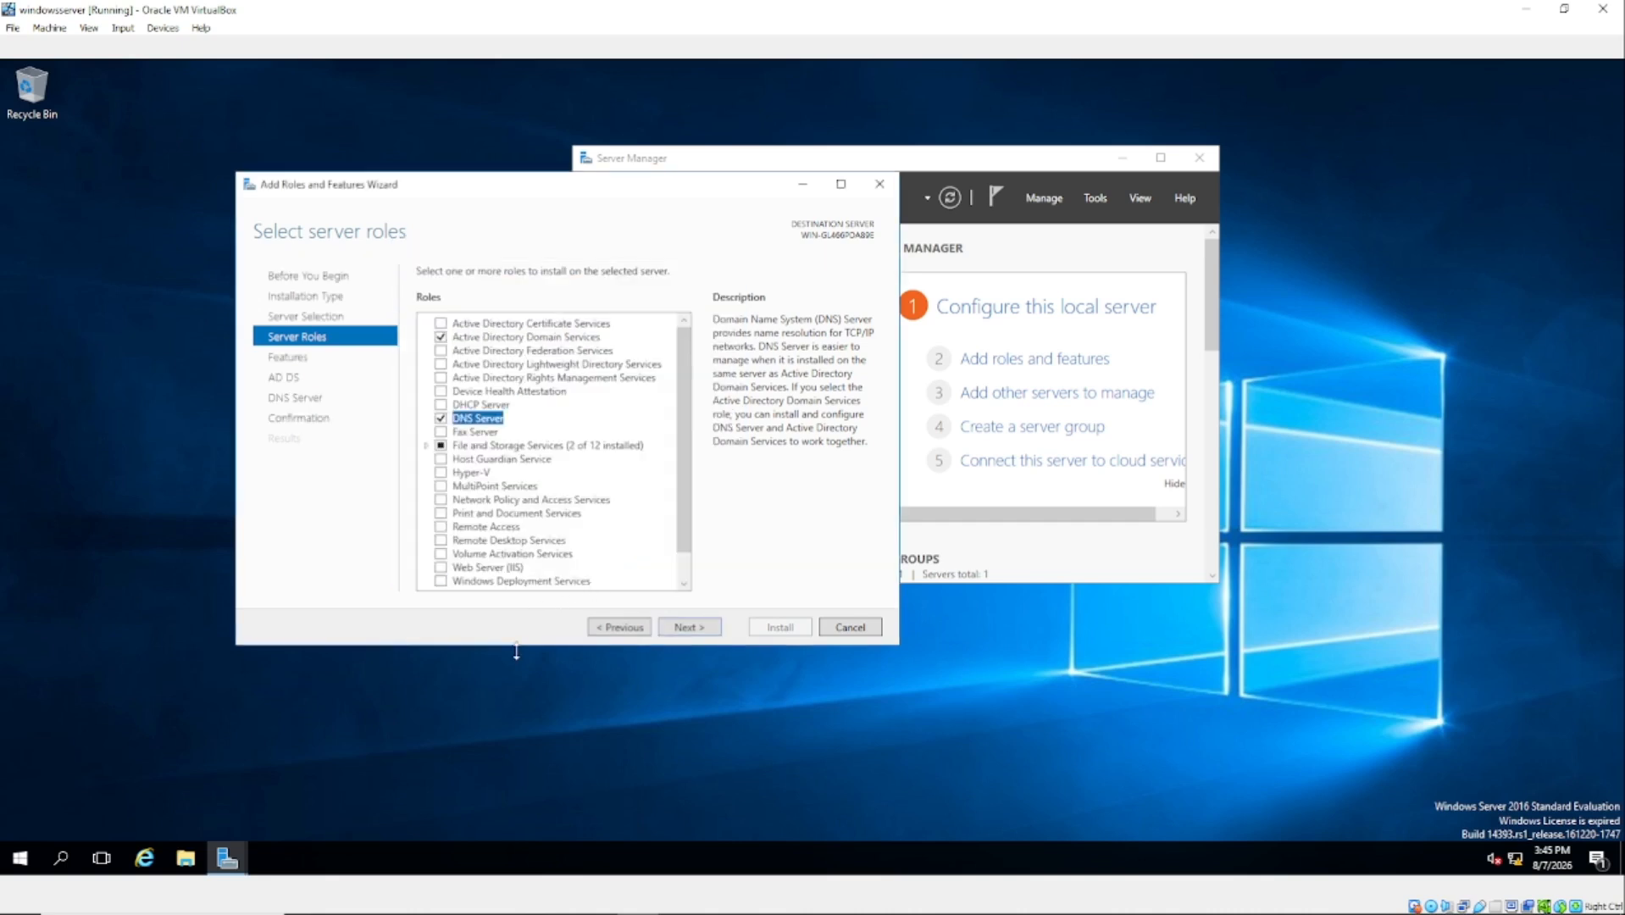
left_click(689, 627)
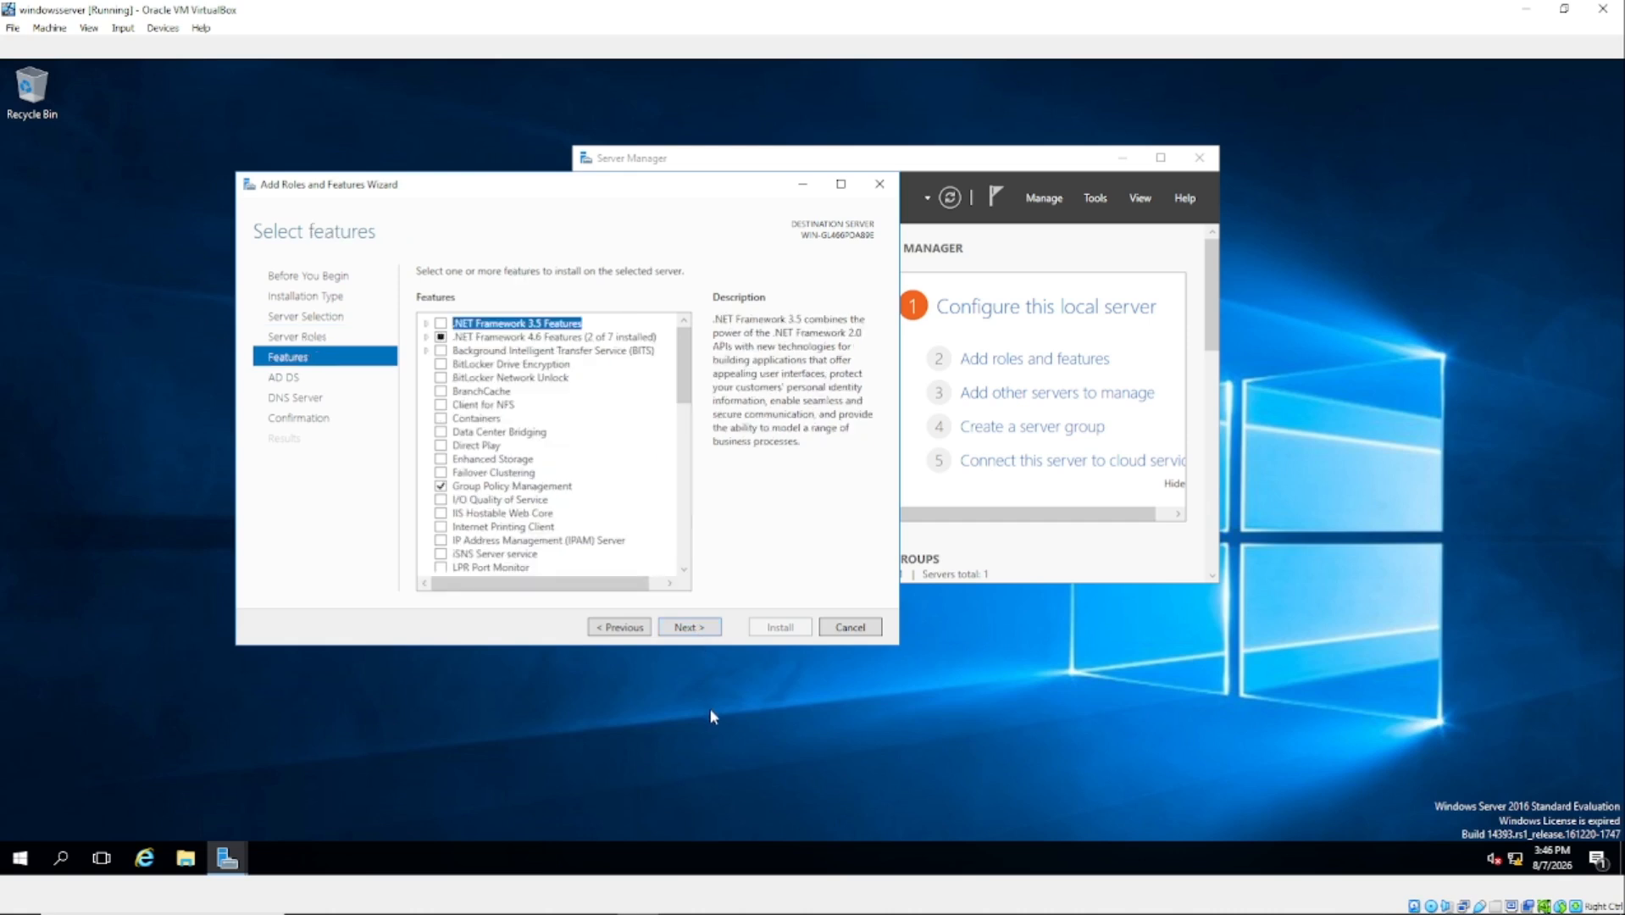
left_click(698, 628)
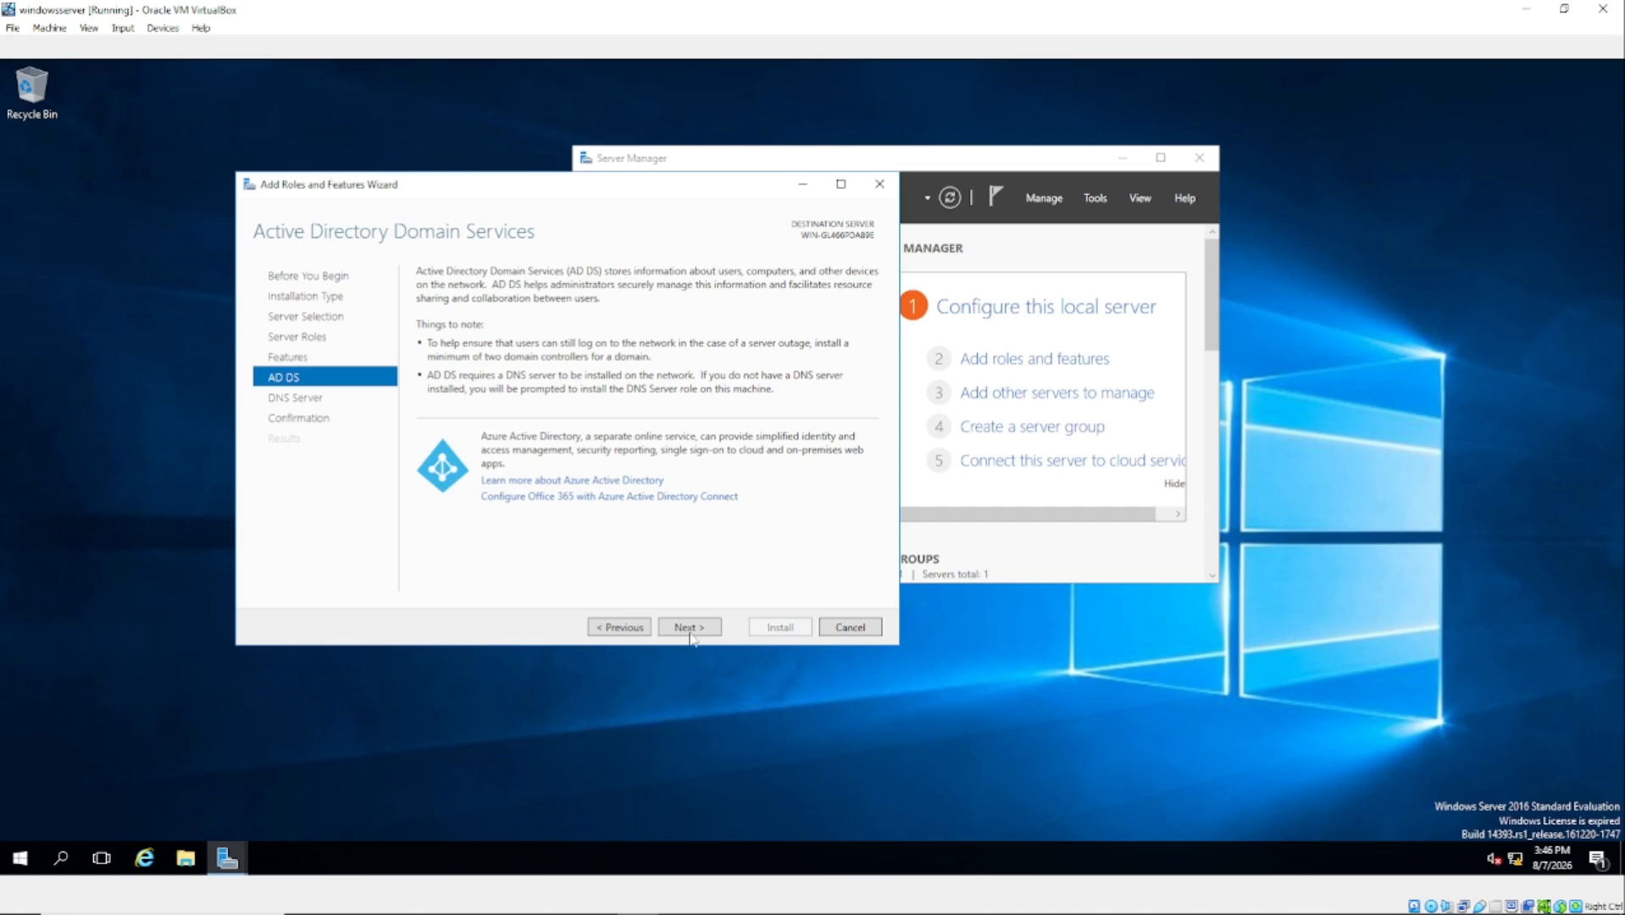
left_click(691, 630)
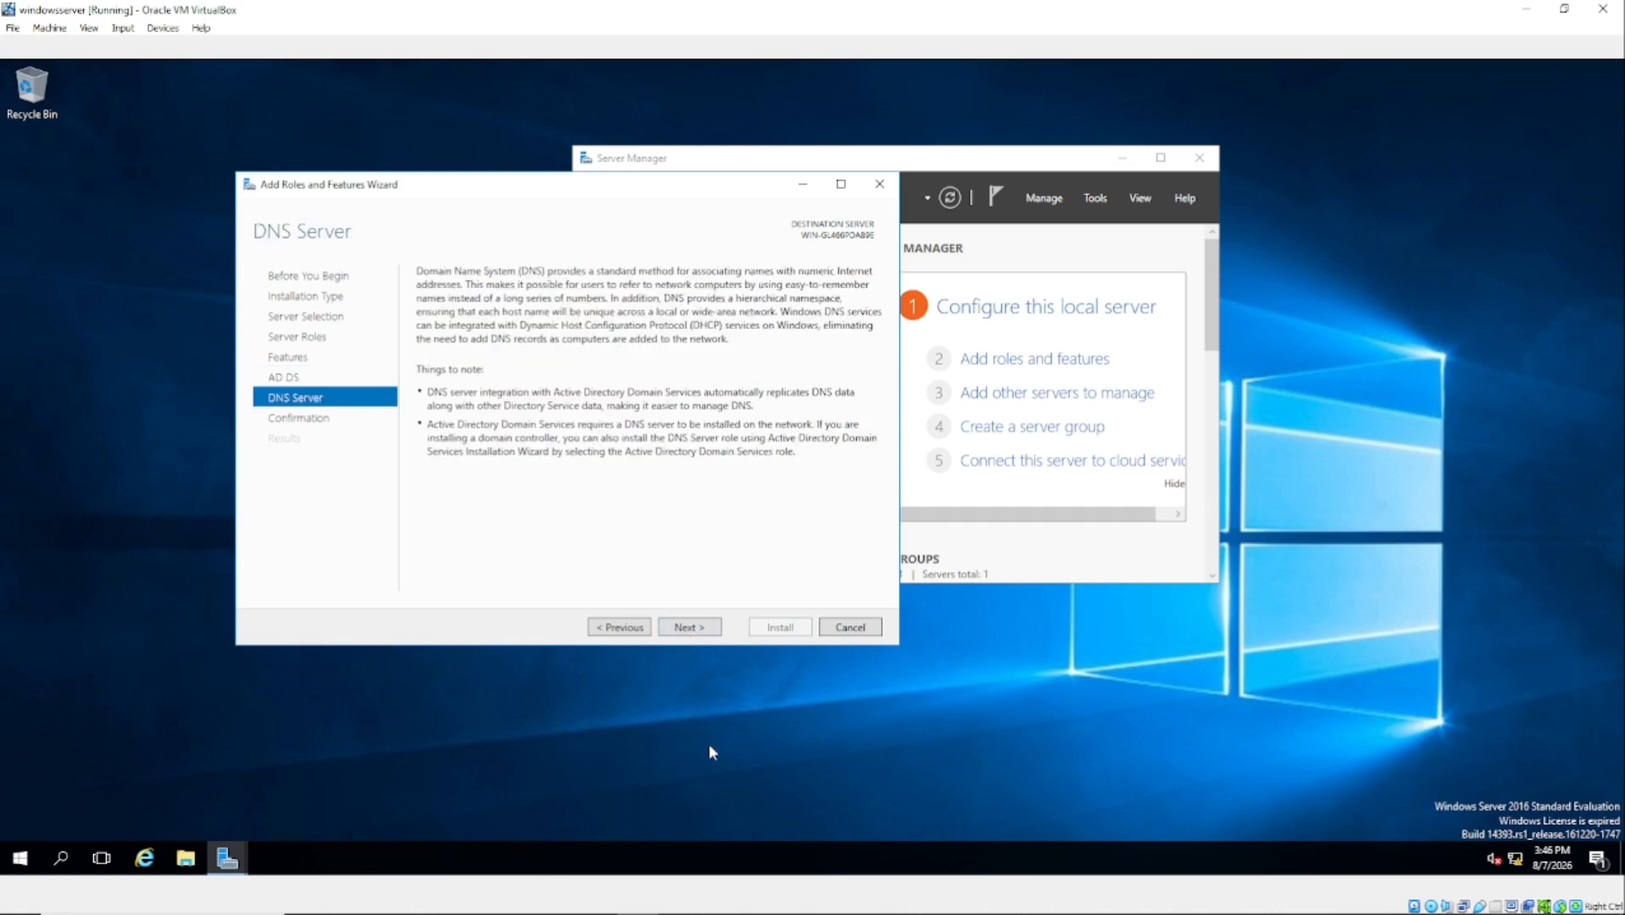
left_click(690, 629)
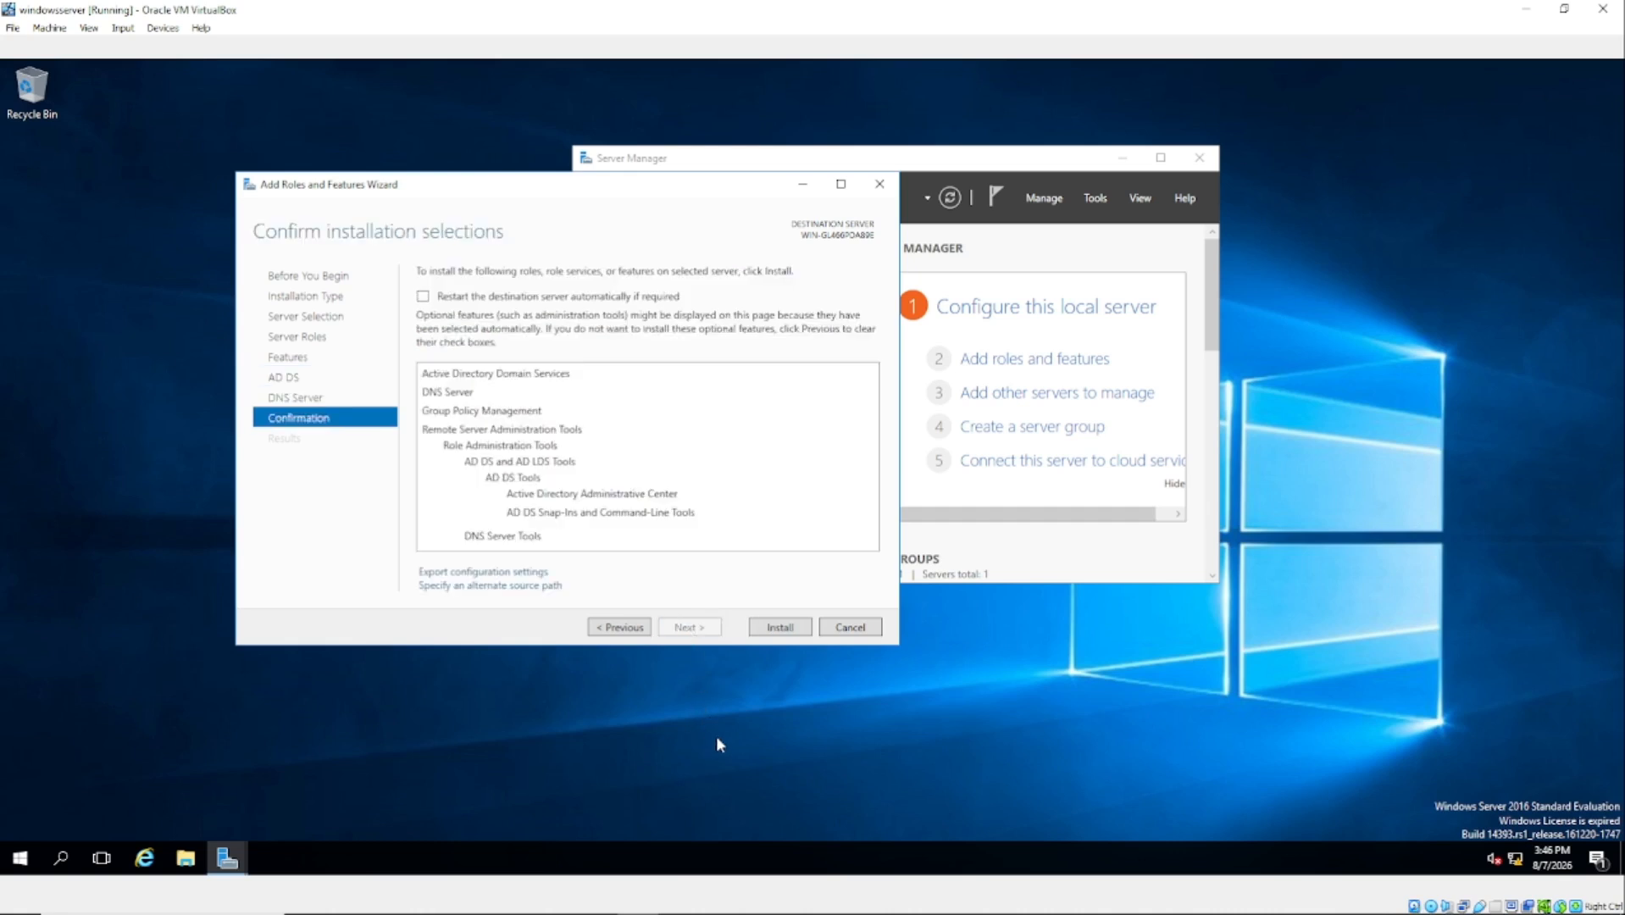
Step: Install the AD DS and DNS Server roles, close the wizard, and open the notifications flag
left_click(778, 627)
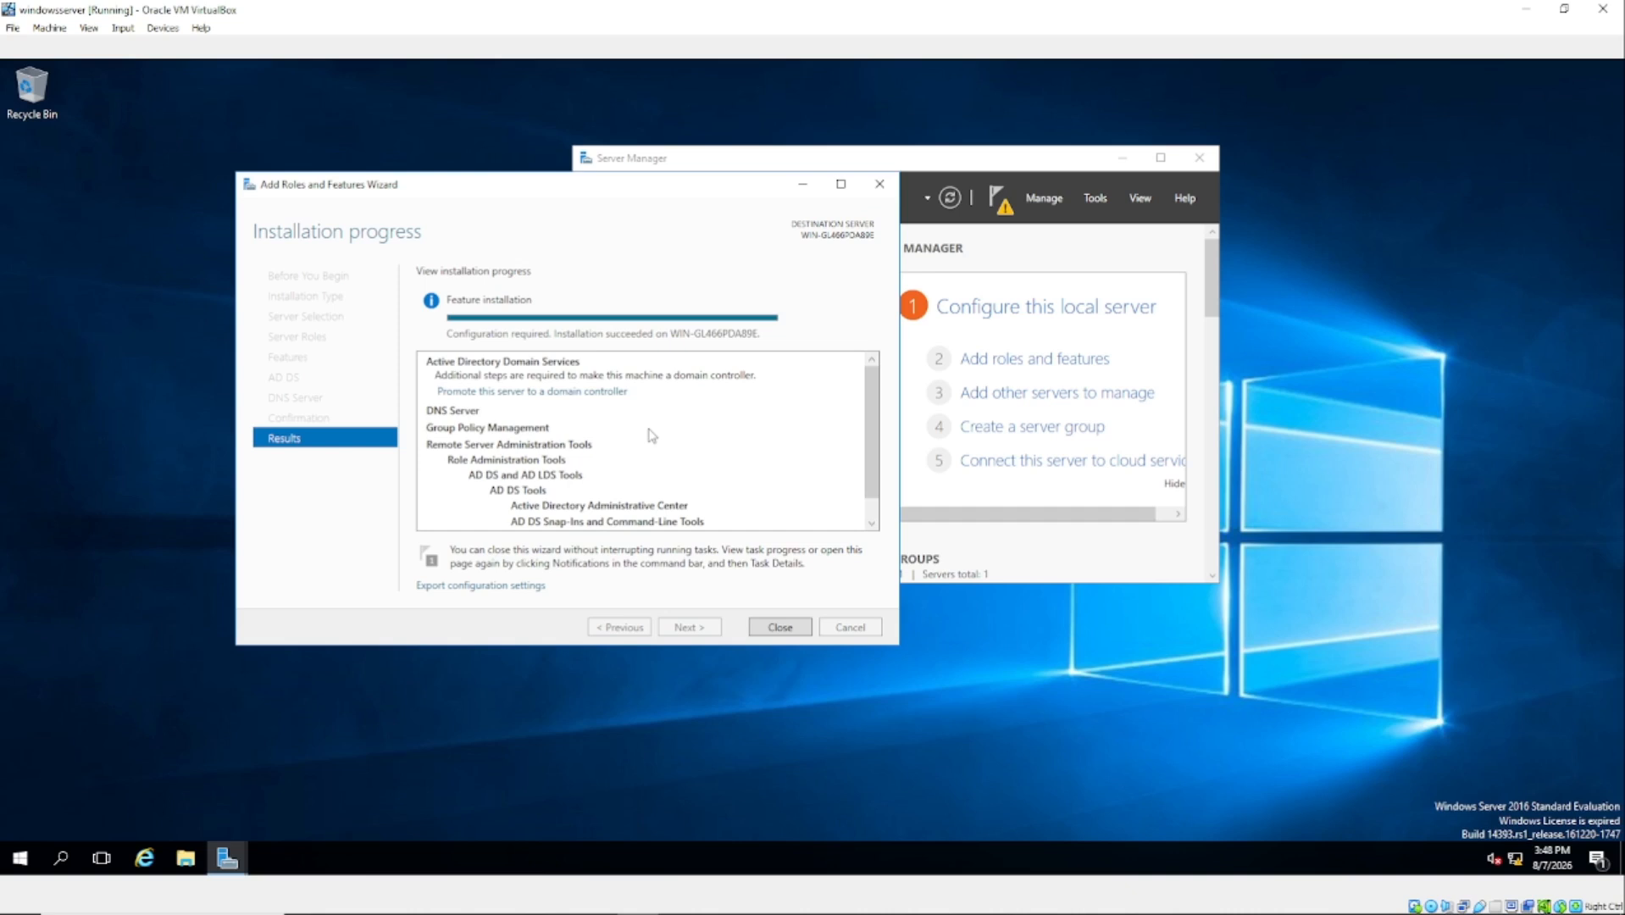
left_click(780, 627)
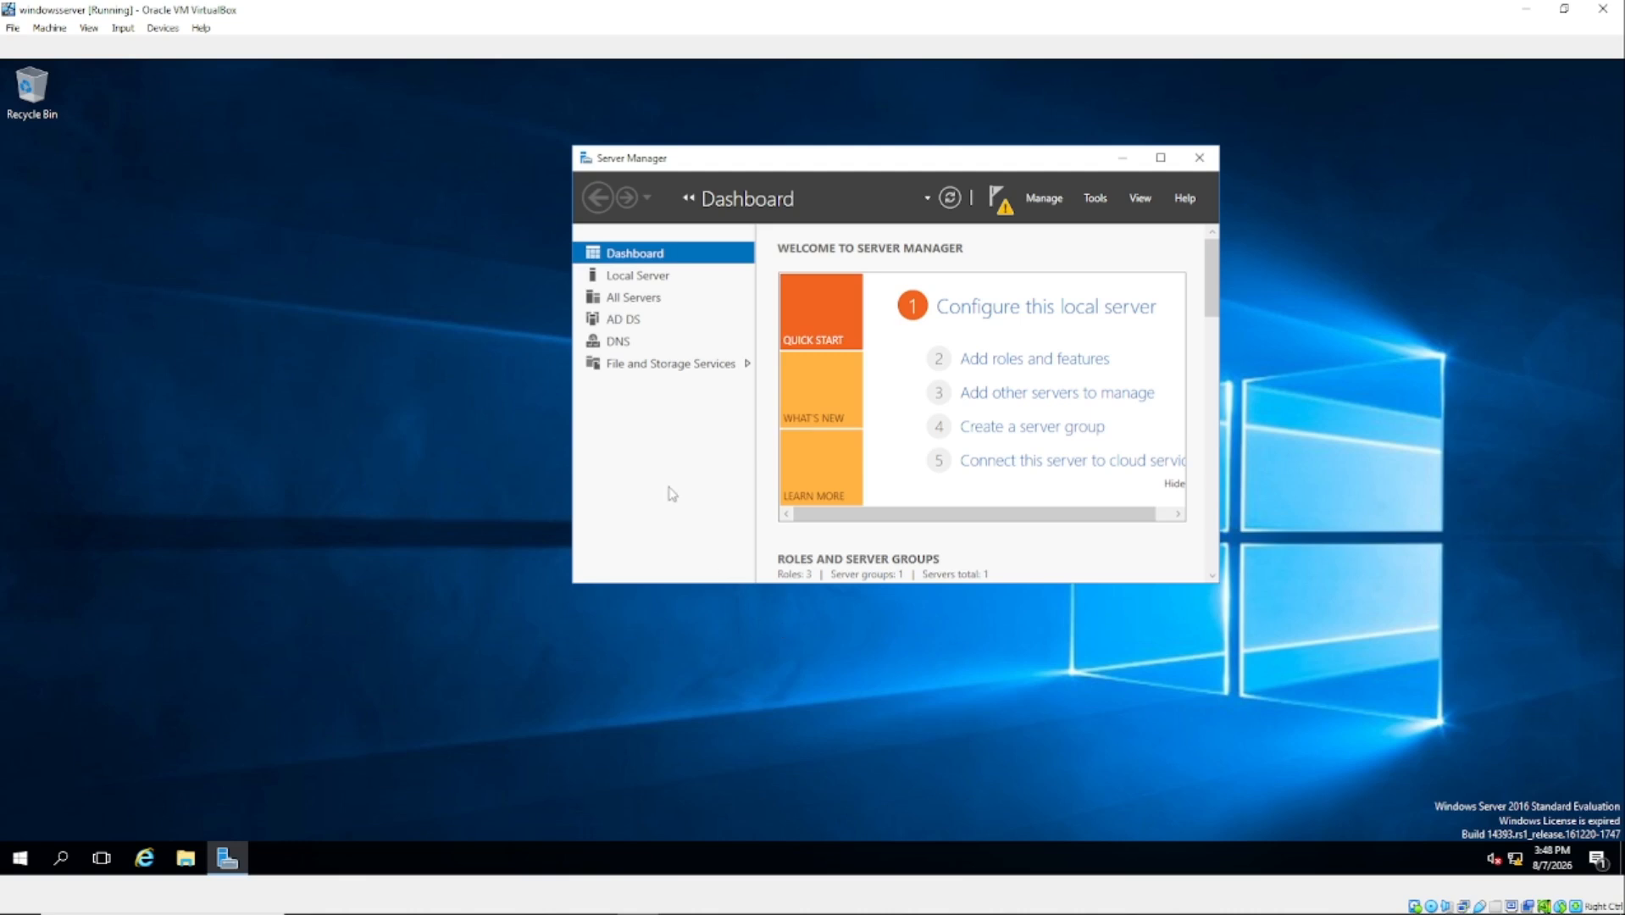
left_click(1004, 208)
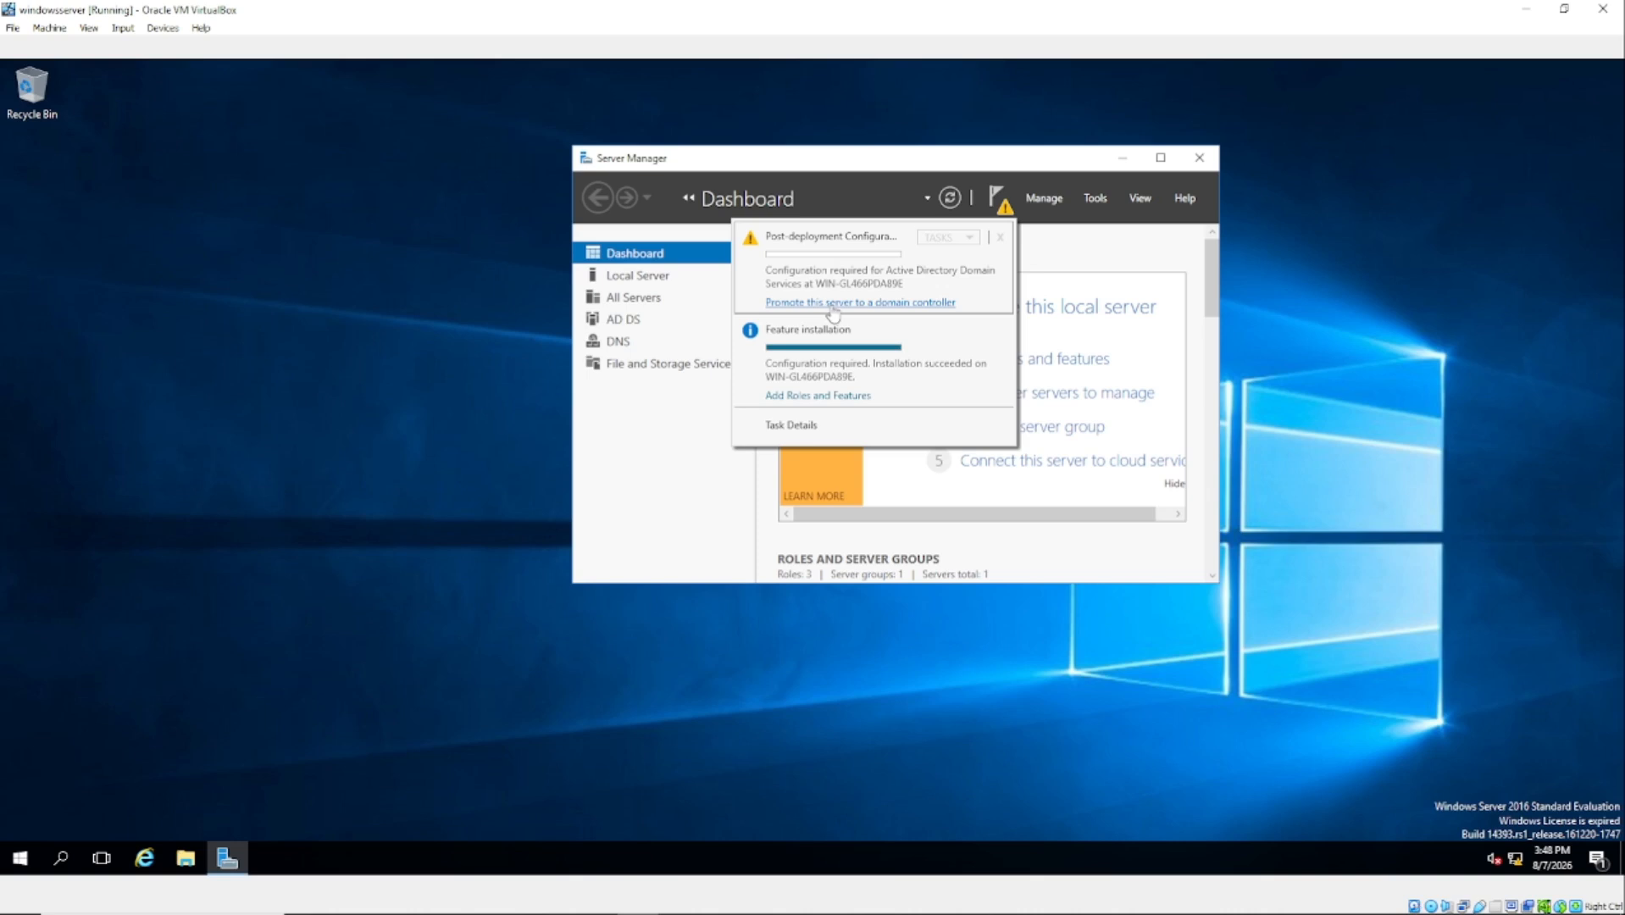
Step: Choose 'Promote this server to a domain controller' from the notifications menu
left_click(879, 304)
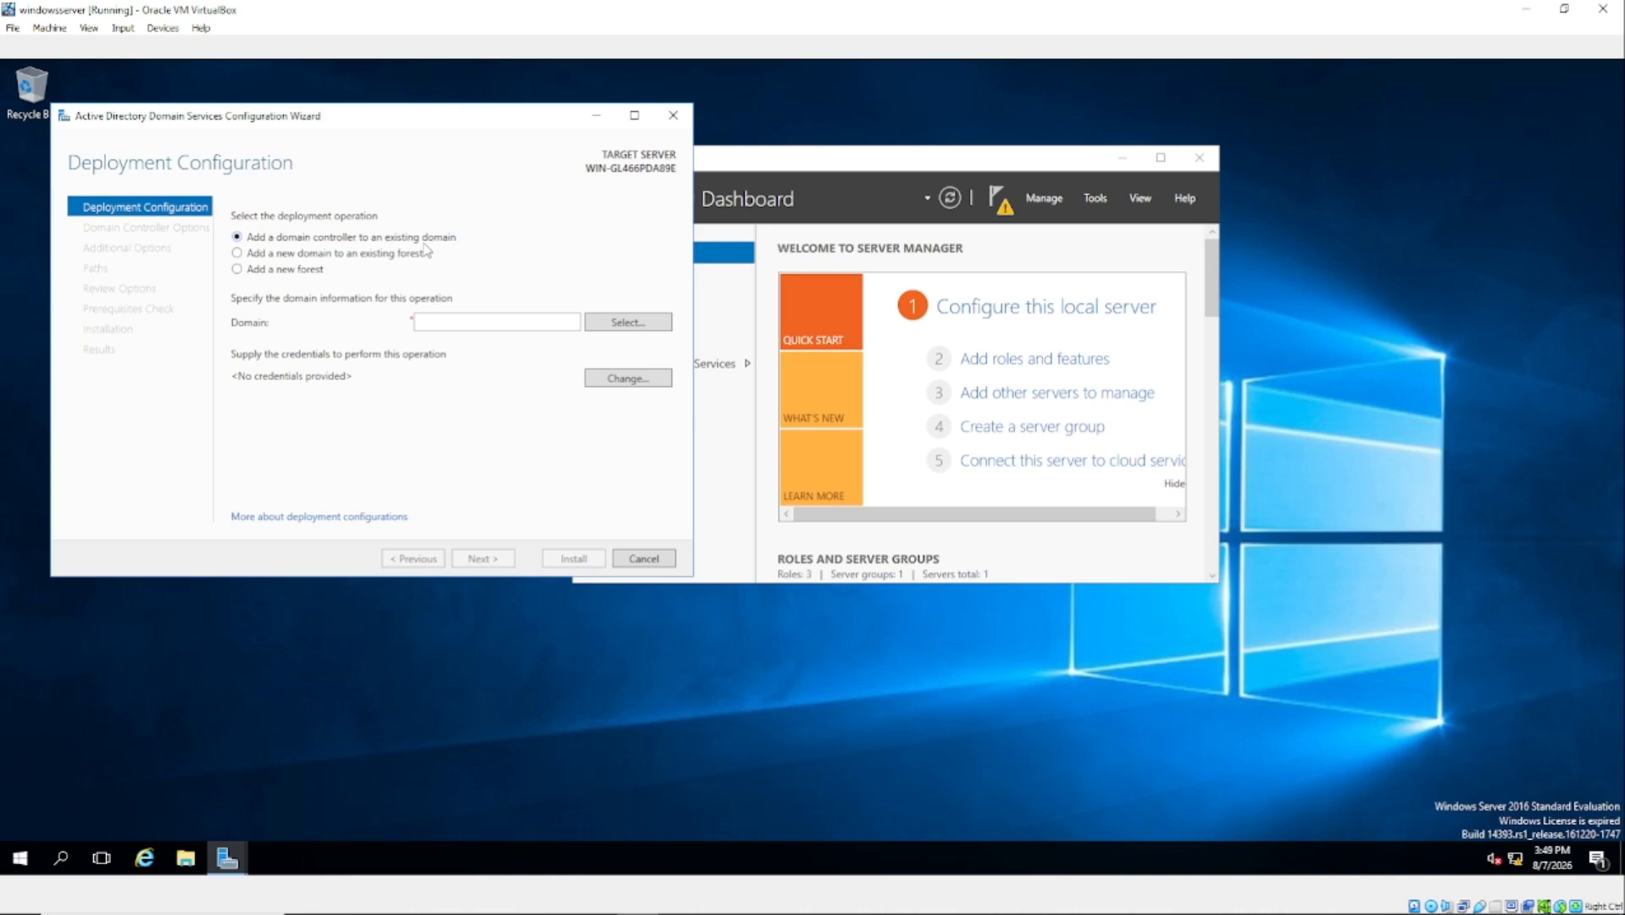
Step: Choose 'Add a new forest' and set the root domain to amibba.com, replacing the initial amibba.local
left_click(237, 269)
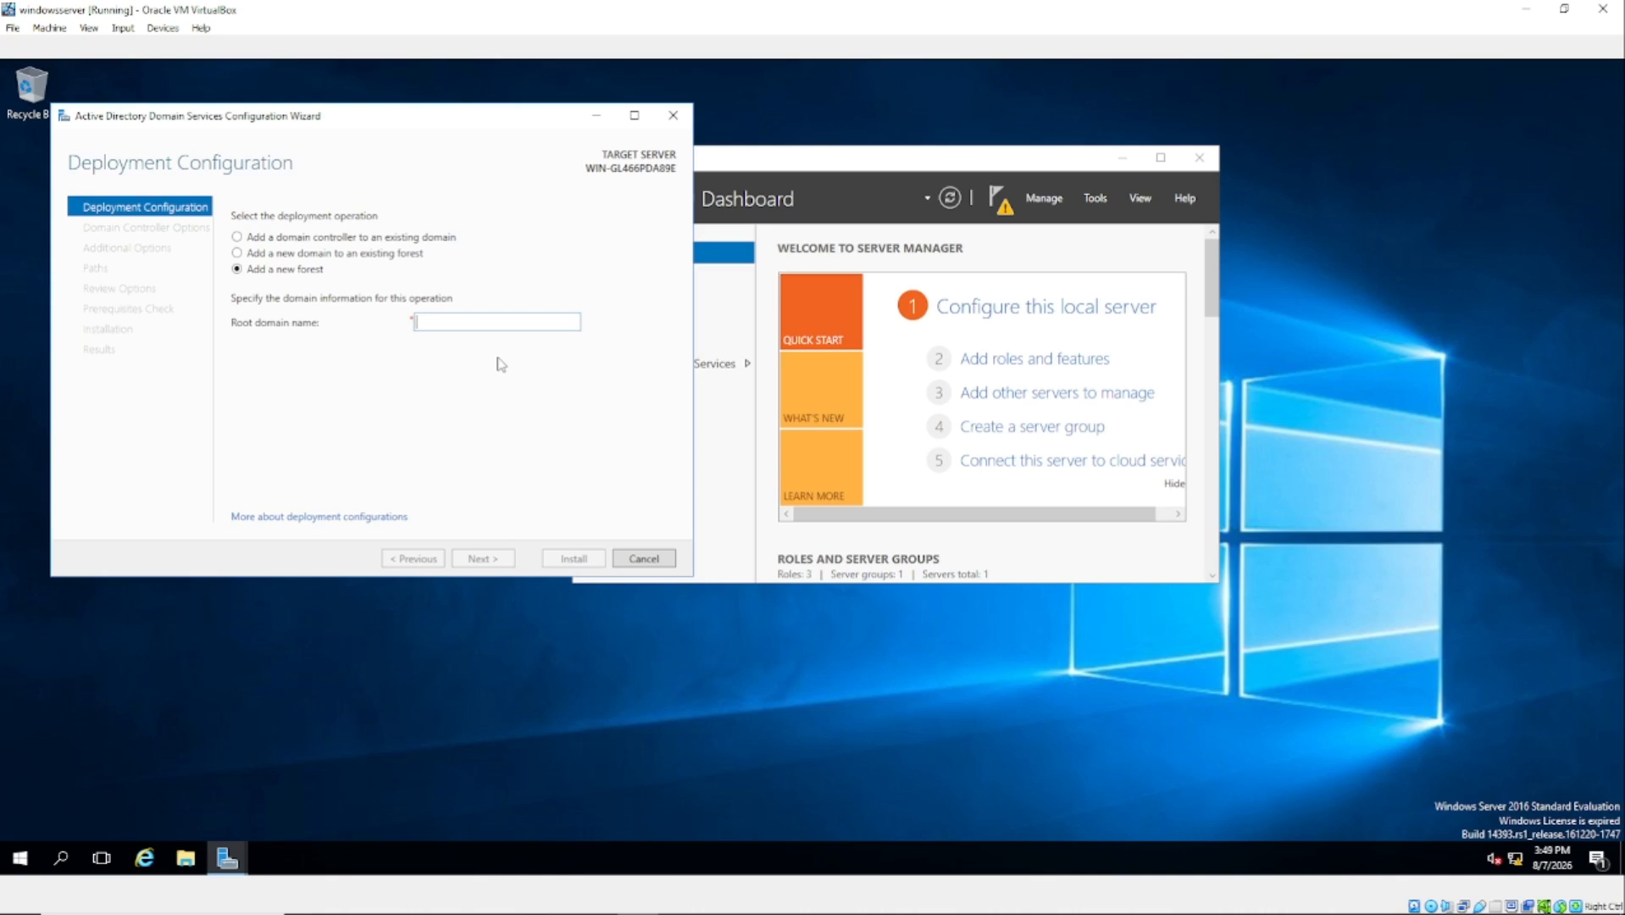
type("am")
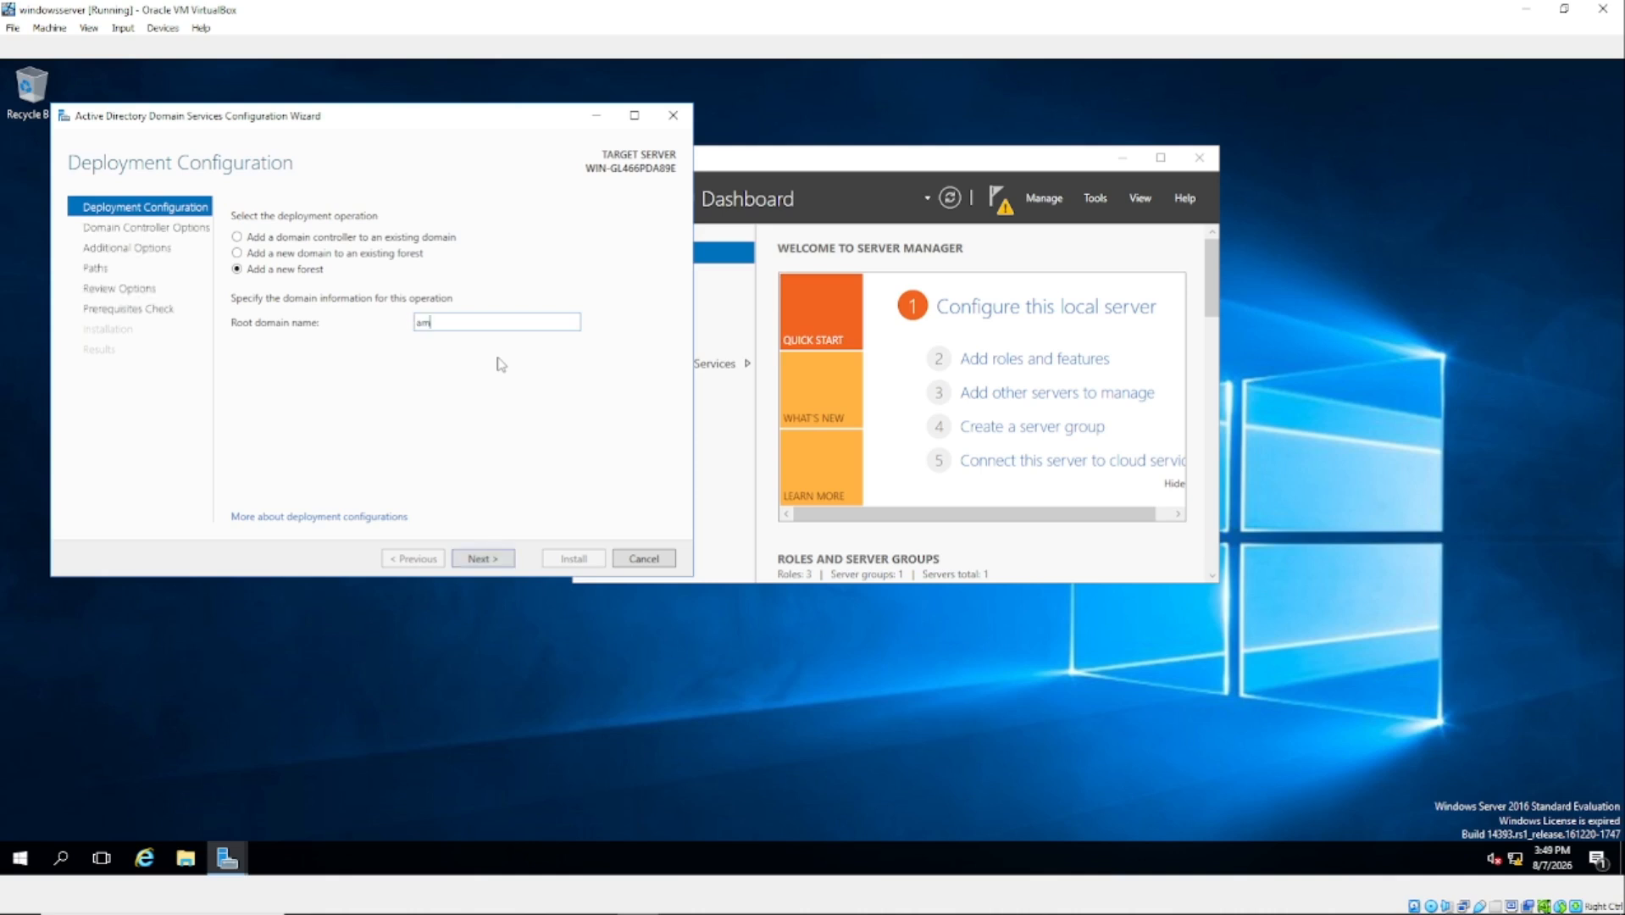
type("ibba")
type(".local")
left_click_drag(310, 114, 349, 119)
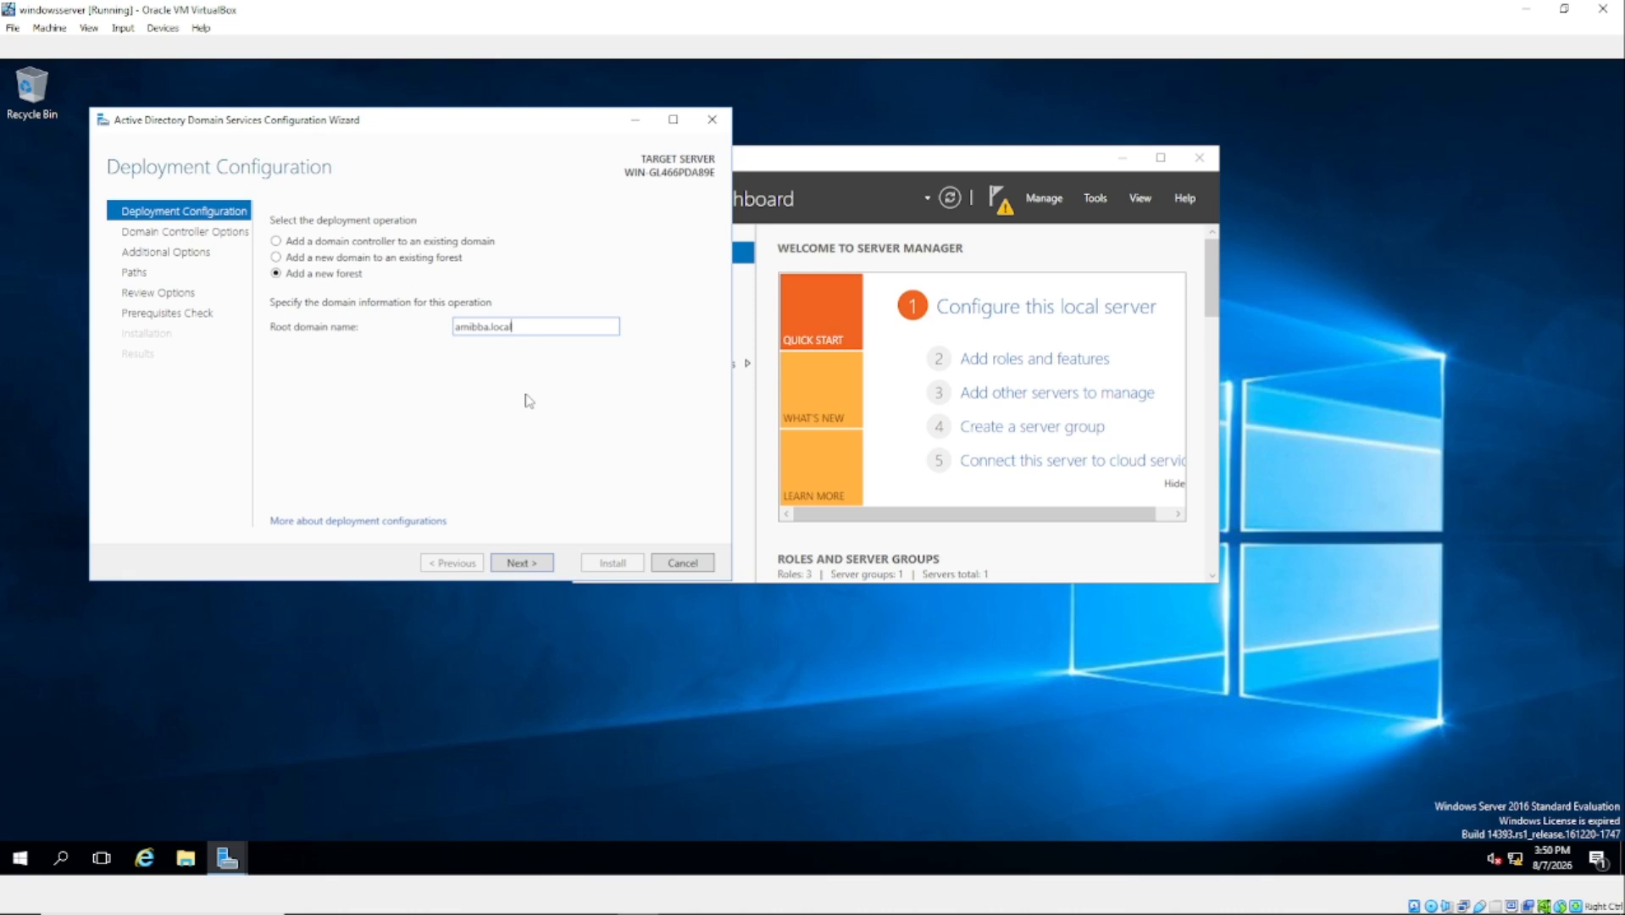
key("BackSpace")
key("BackSpace")
key("BackSpace")
key("BackSpace")
type("com")
Step: Continue to Domain Controller Options with Windows Server 2016 functional levels and focus the DSRM password fields
left_click(522, 564)
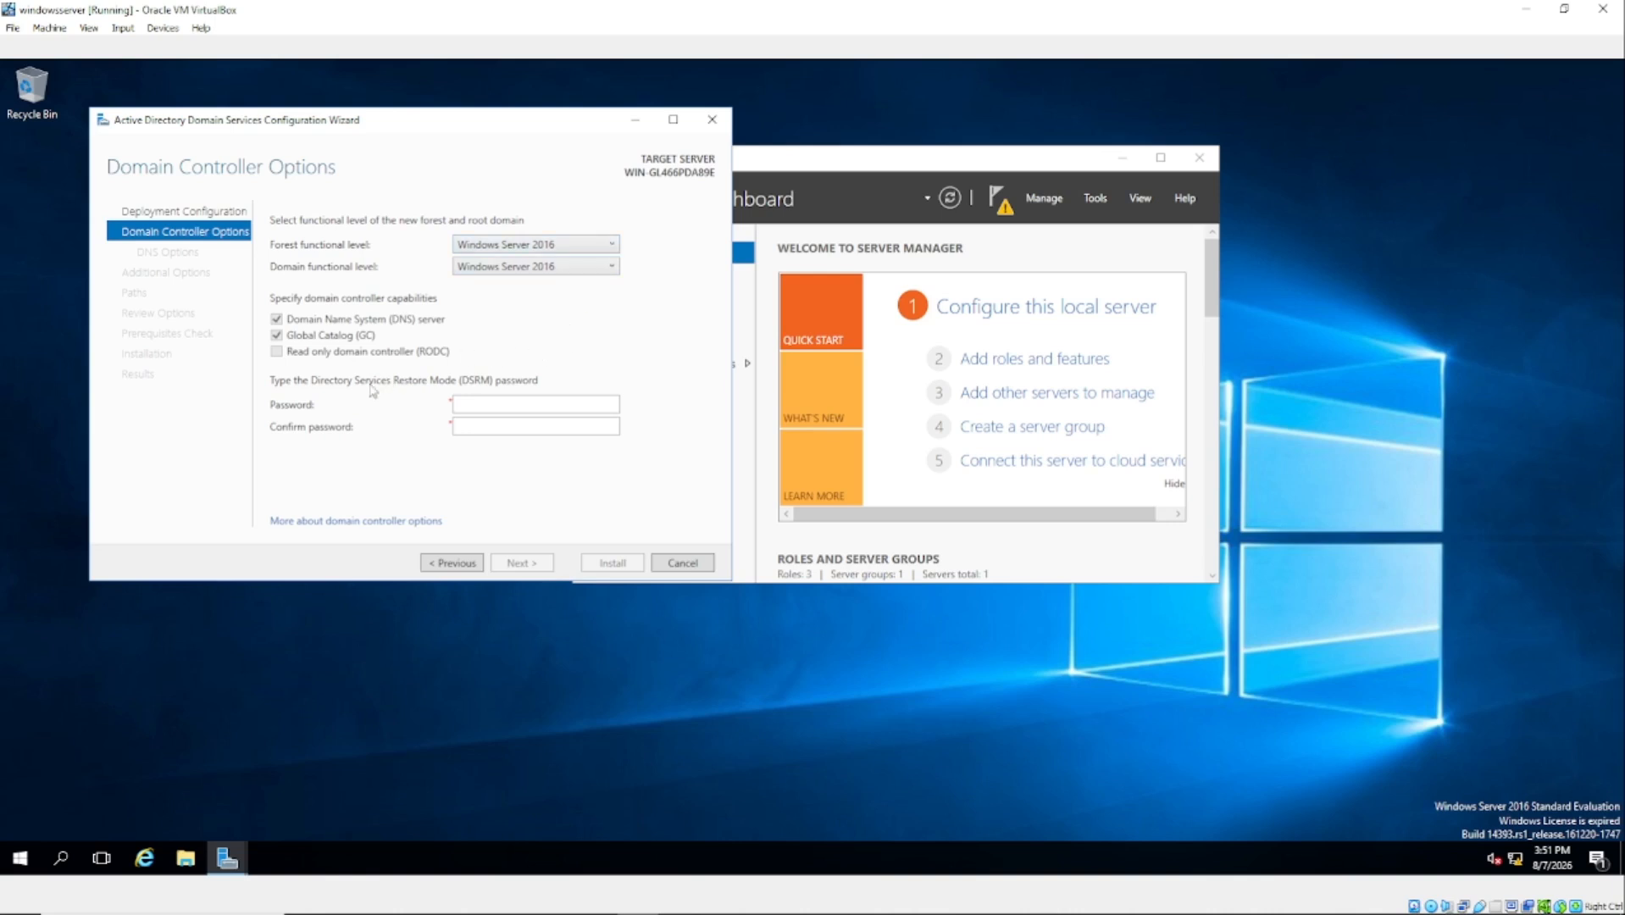
left_click(487, 406)
key("Tab")
left_click(487, 426)
left_click(476, 405)
left_click(480, 429)
left_click(507, 405)
Step: Enter and confirm the DSRM password, fixing a mistyped confirmation, then continue to DNS Options
type("P@ssw0r")
type("••••••••")
key("BackSpace")
key("BackSpace")
key("BackSpace")
key("BackSpace")
key("BackSpace")
key("BackSpace")
key("BackSpace")
key("BackSpace")
type("•••••••")
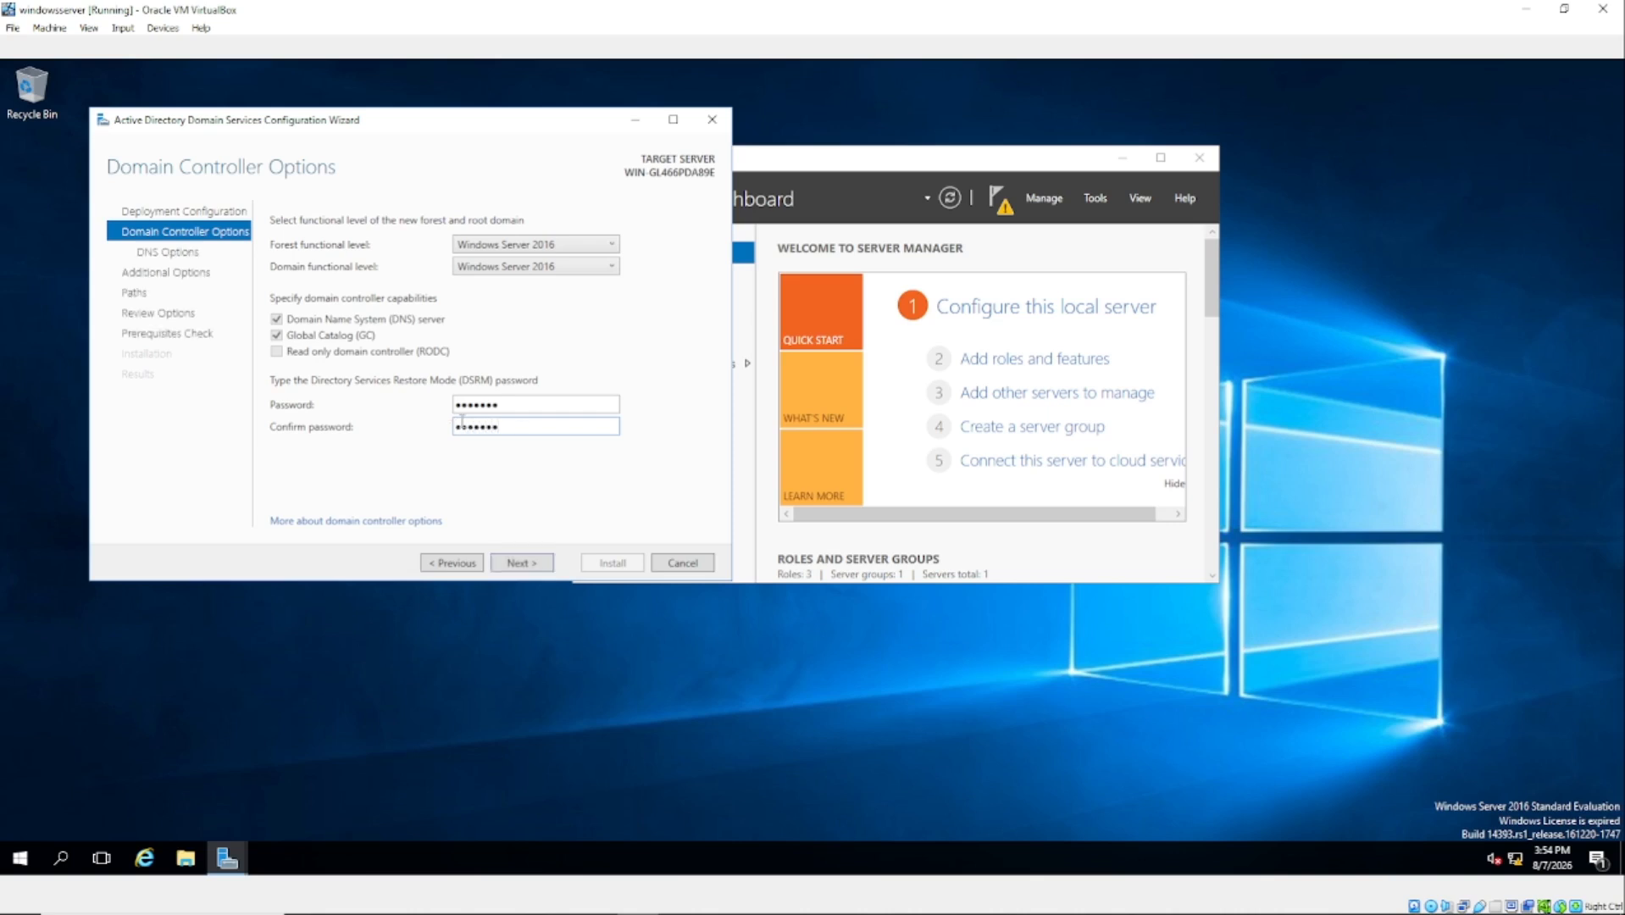
left_click(522, 563)
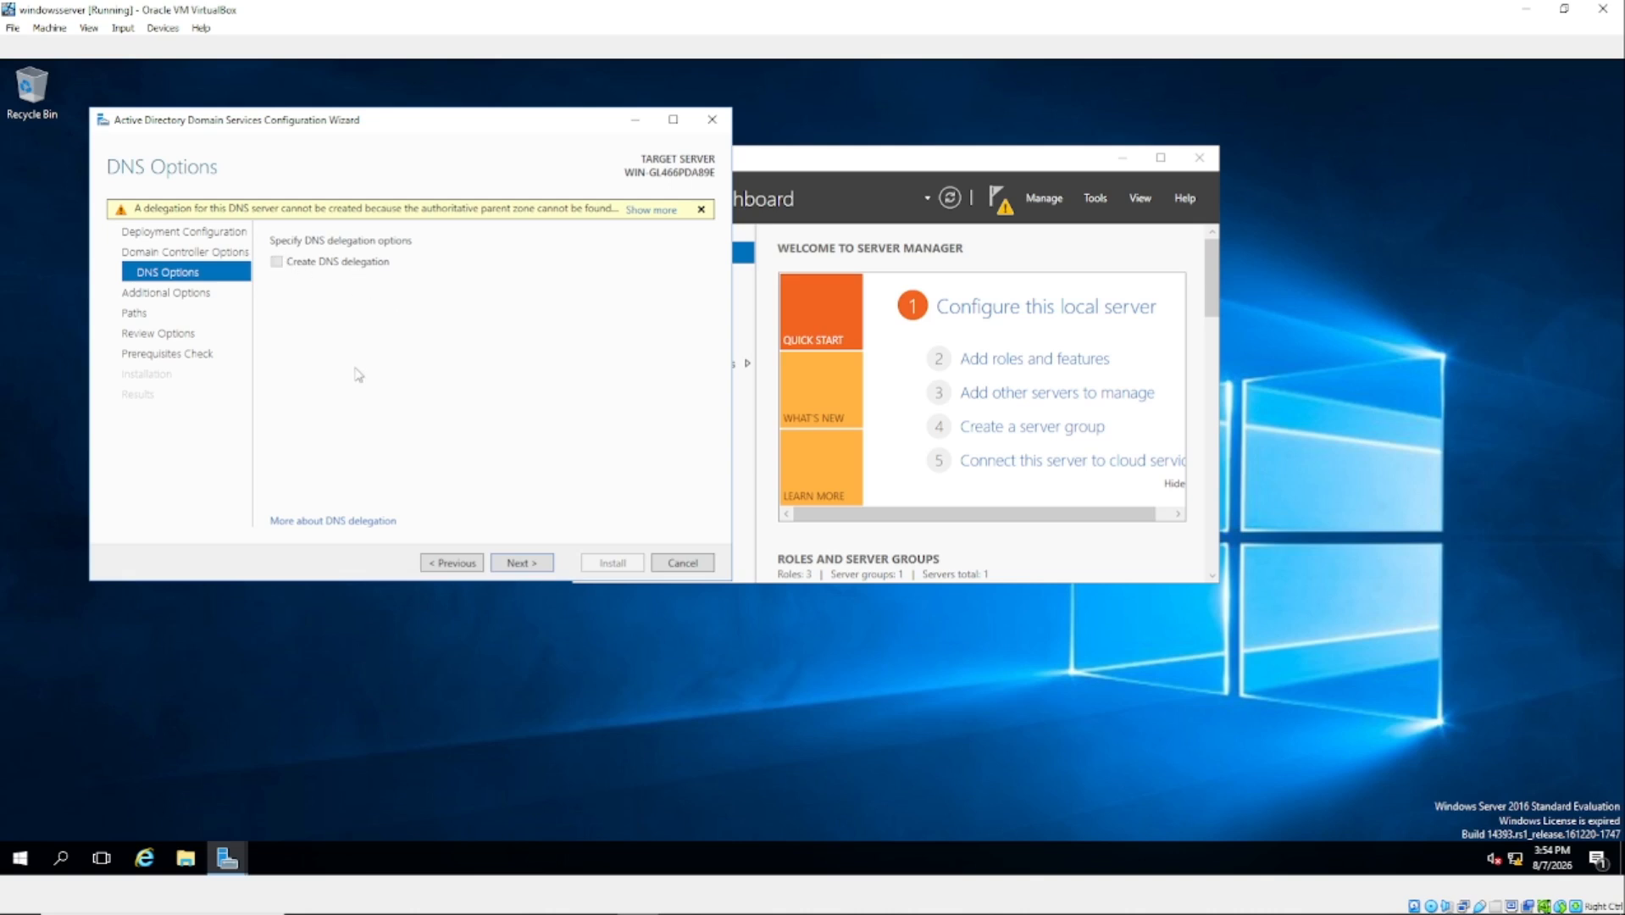
Step: Keep no DNS delegation, NetBIOS name AMIBBA and the default NTDS/SYSVOL paths
left_click(520, 563)
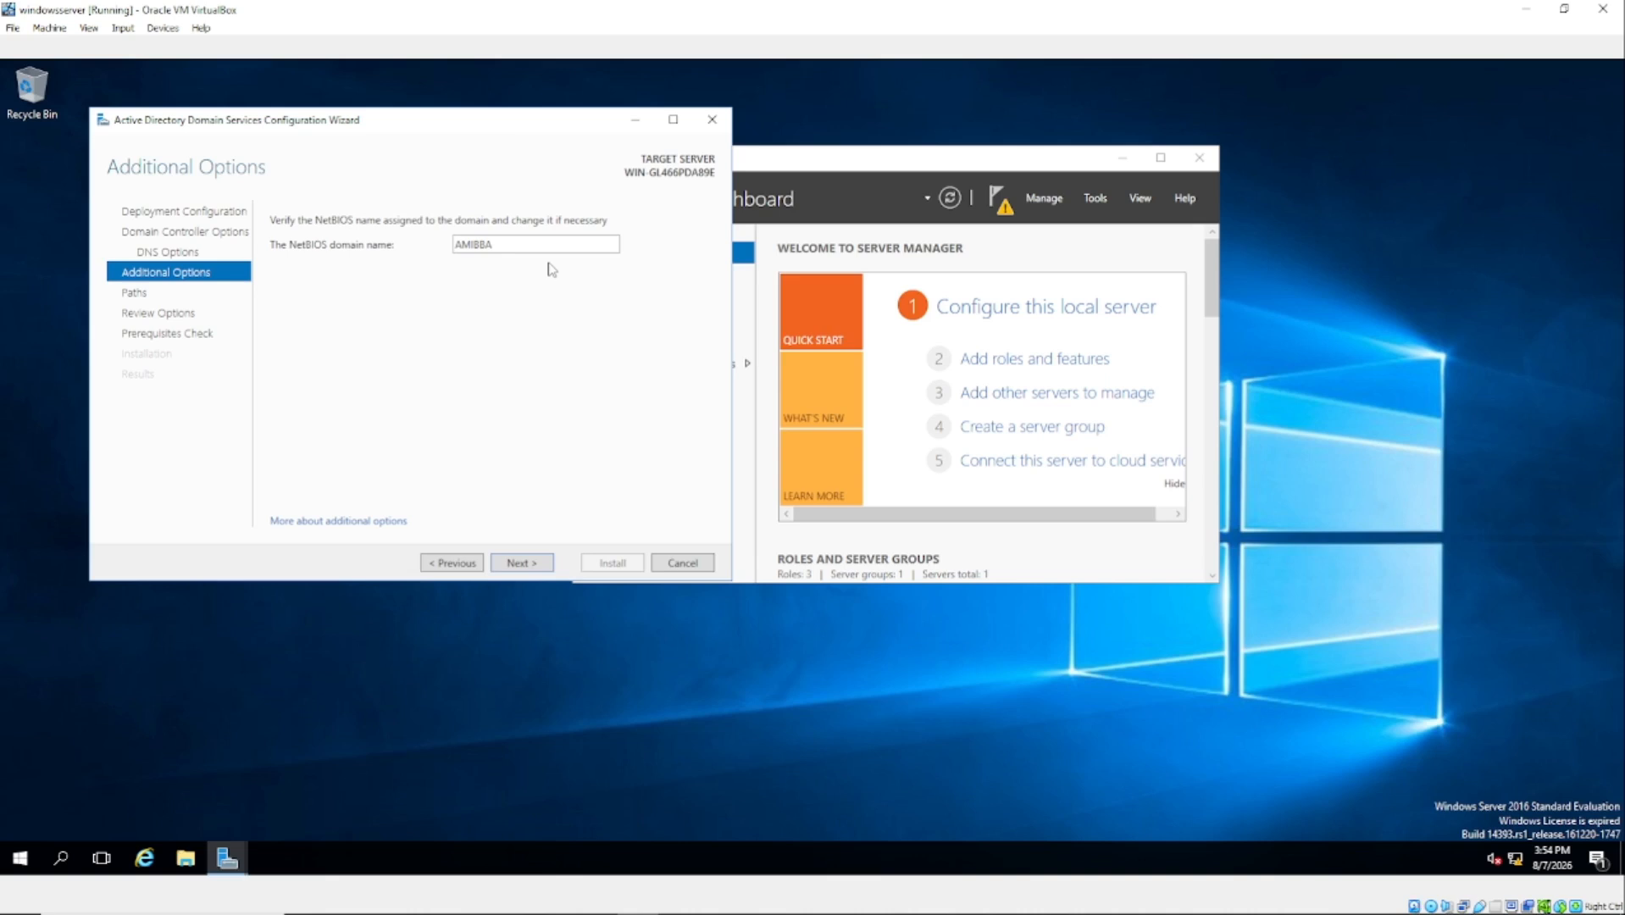
left_click(523, 565)
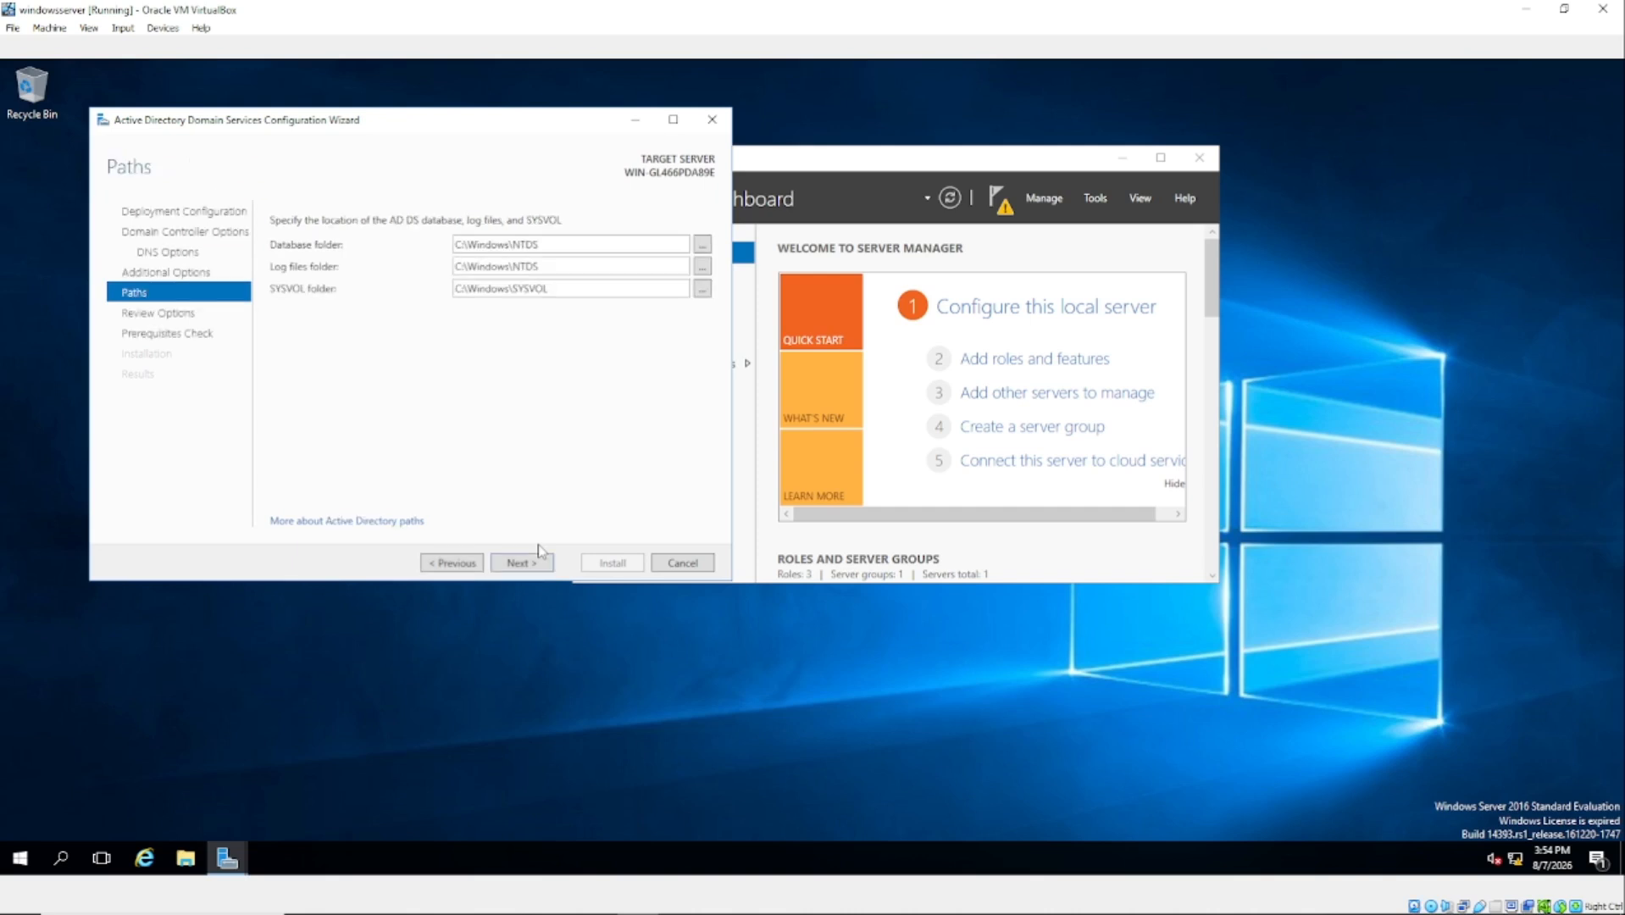
left_click(523, 564)
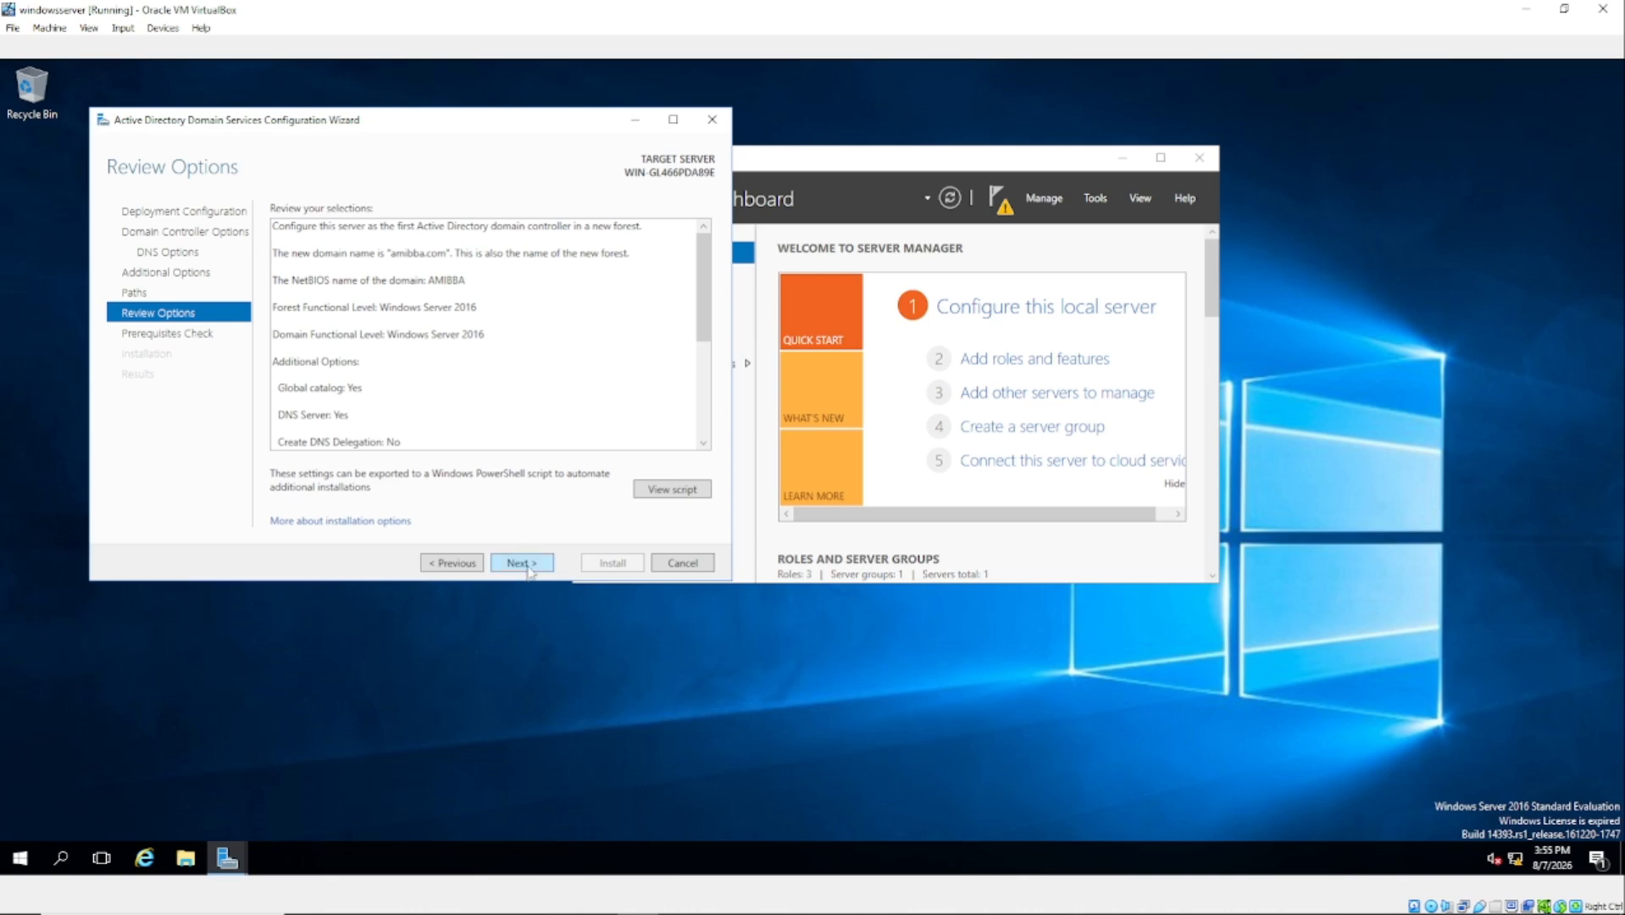
Step: Run the prerequisites check and scroll through the results to confirm all checks passed
left_click(523, 564)
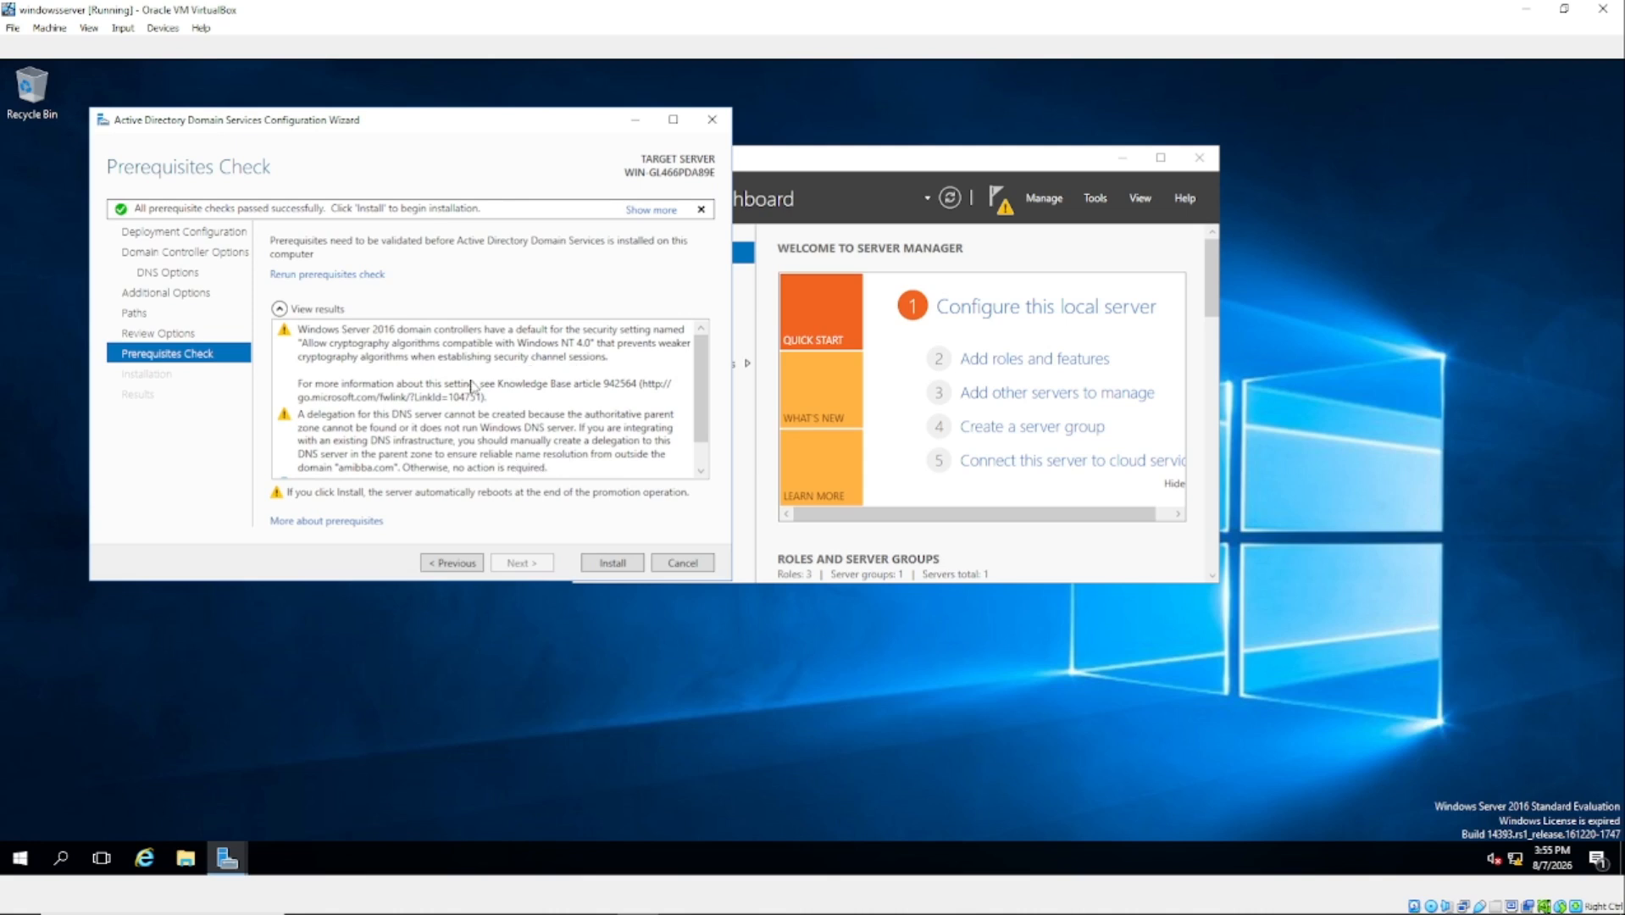
scroll(472, 392, "down", 1)
scroll(472, 393, "up", 1)
scroll(471, 393, "down", 1)
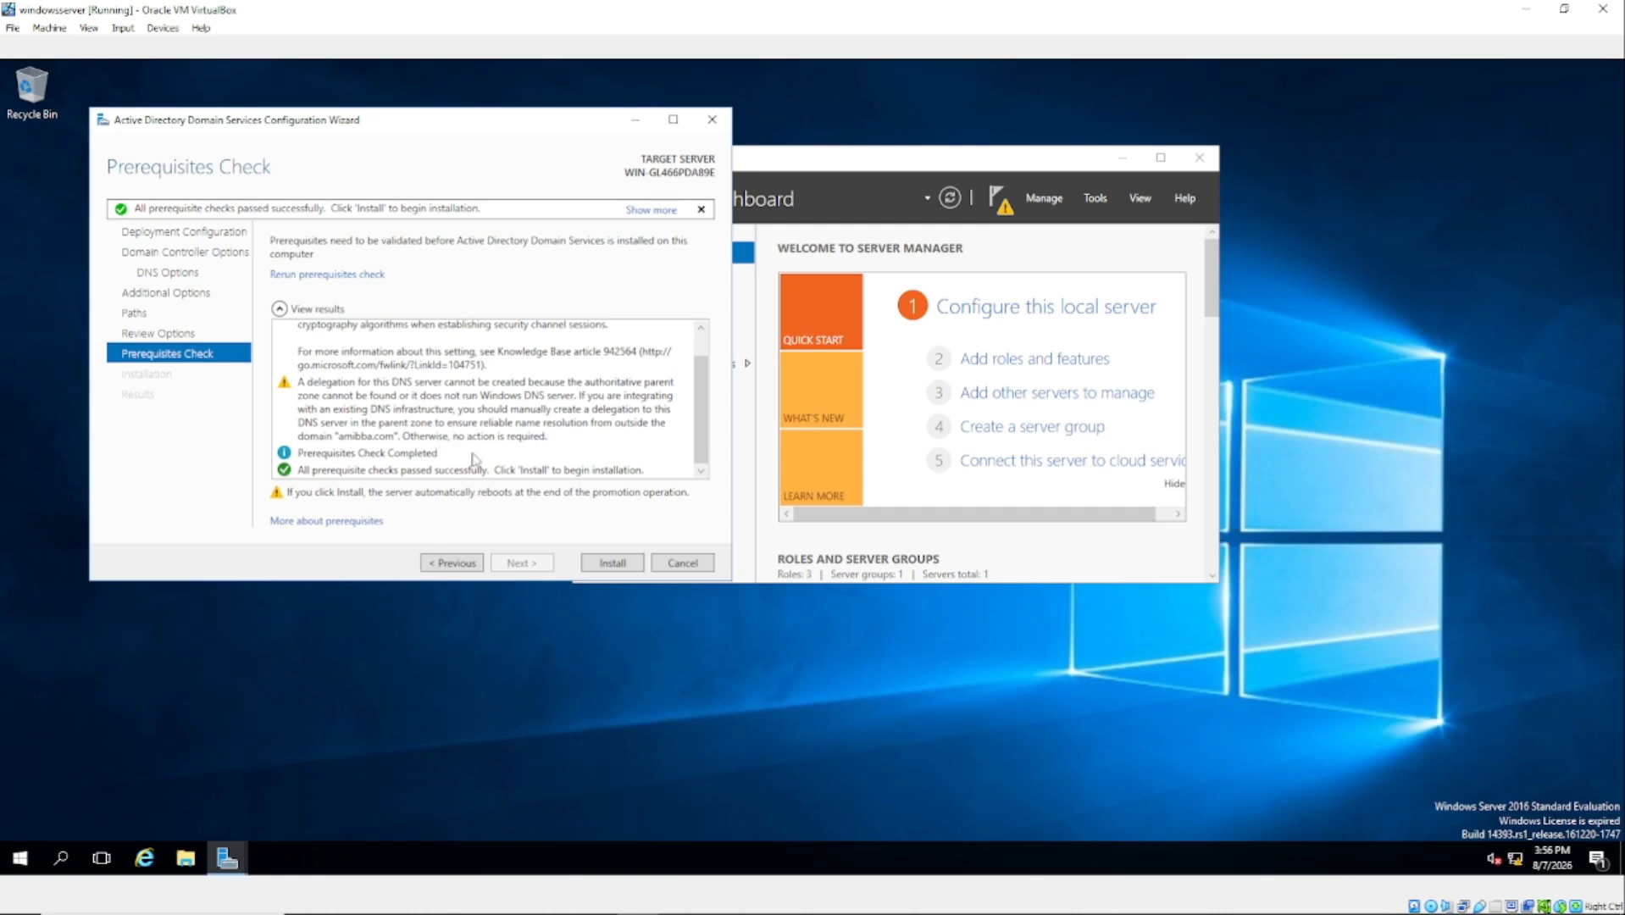
Step: Install the amibba.com domain controller, dismiss the sign-out notice and close the wizard
left_click(610, 566)
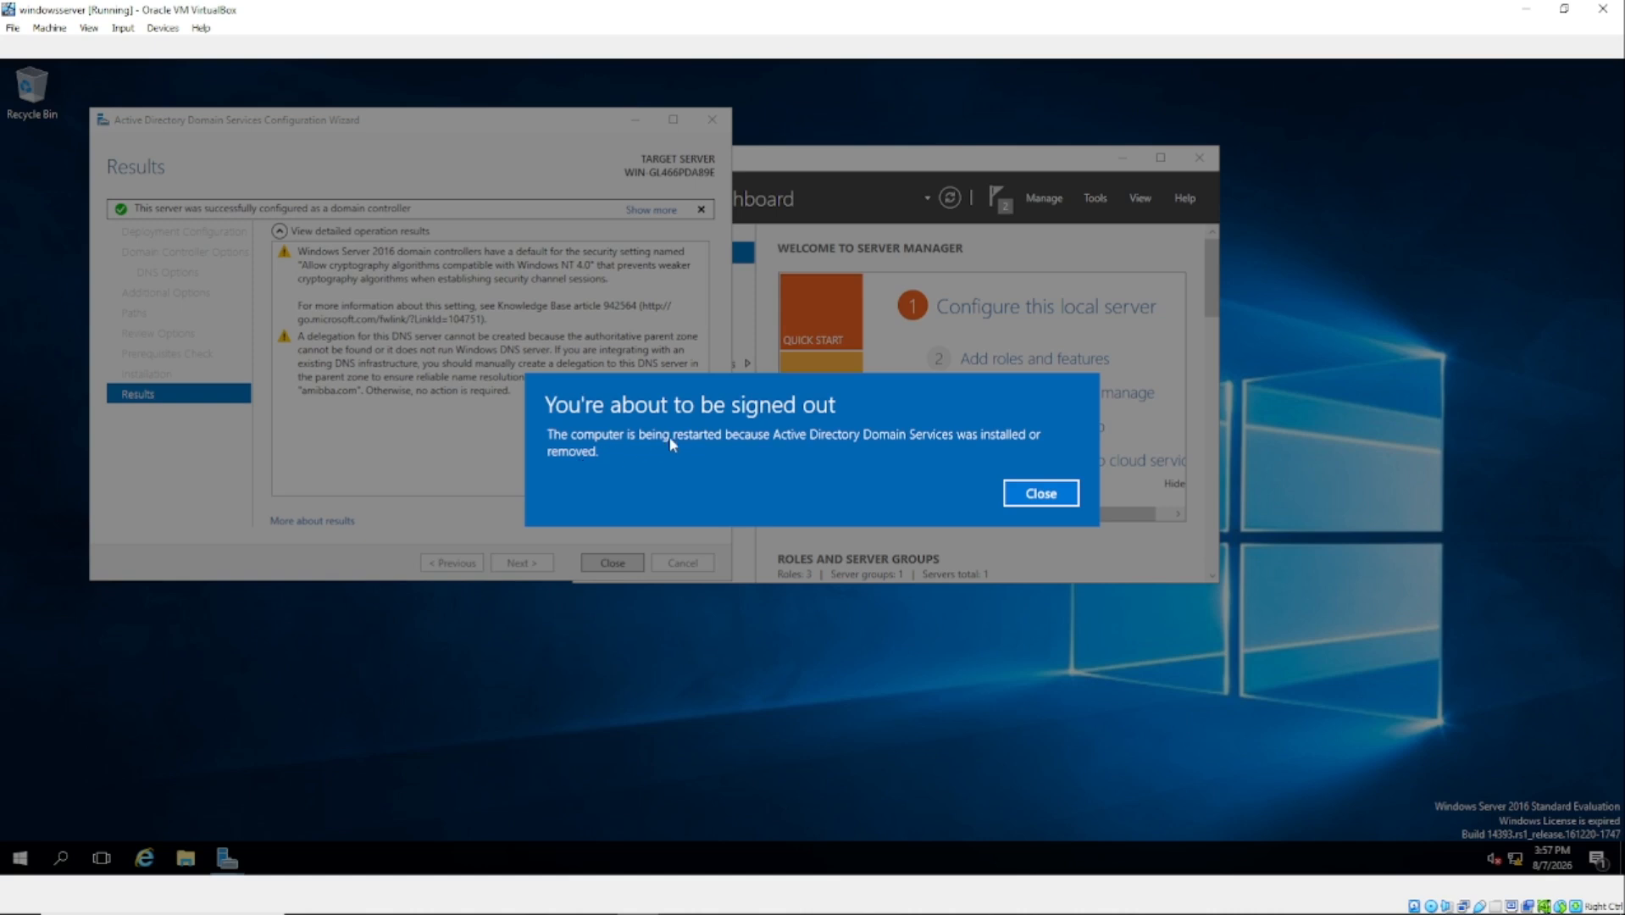
left_click(1041, 495)
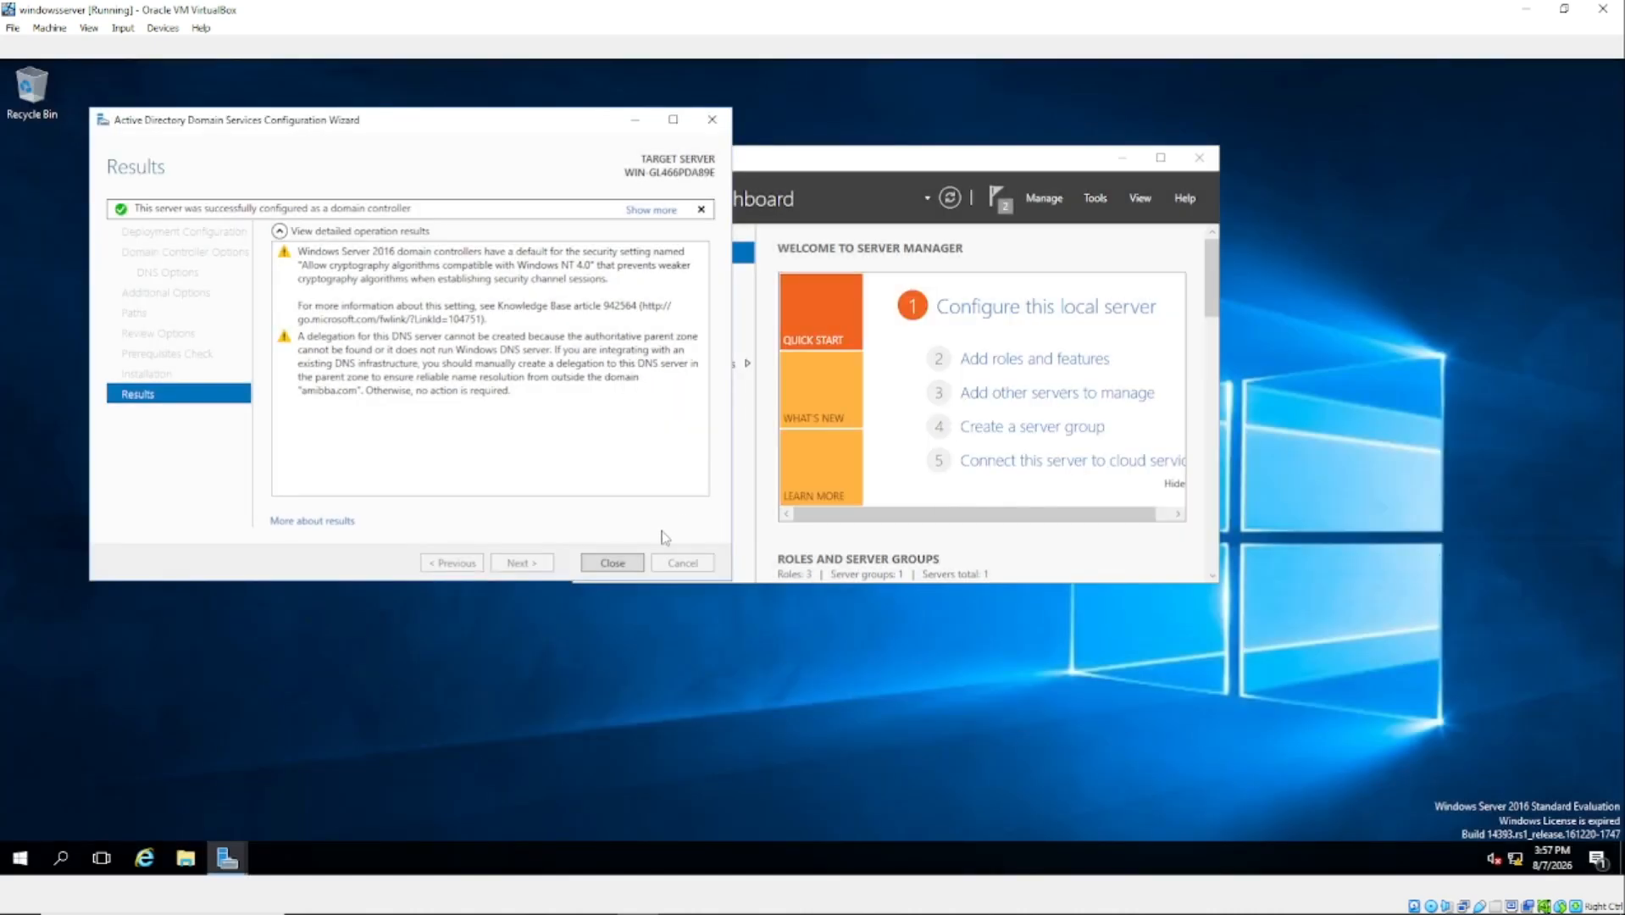
left_click(614, 564)
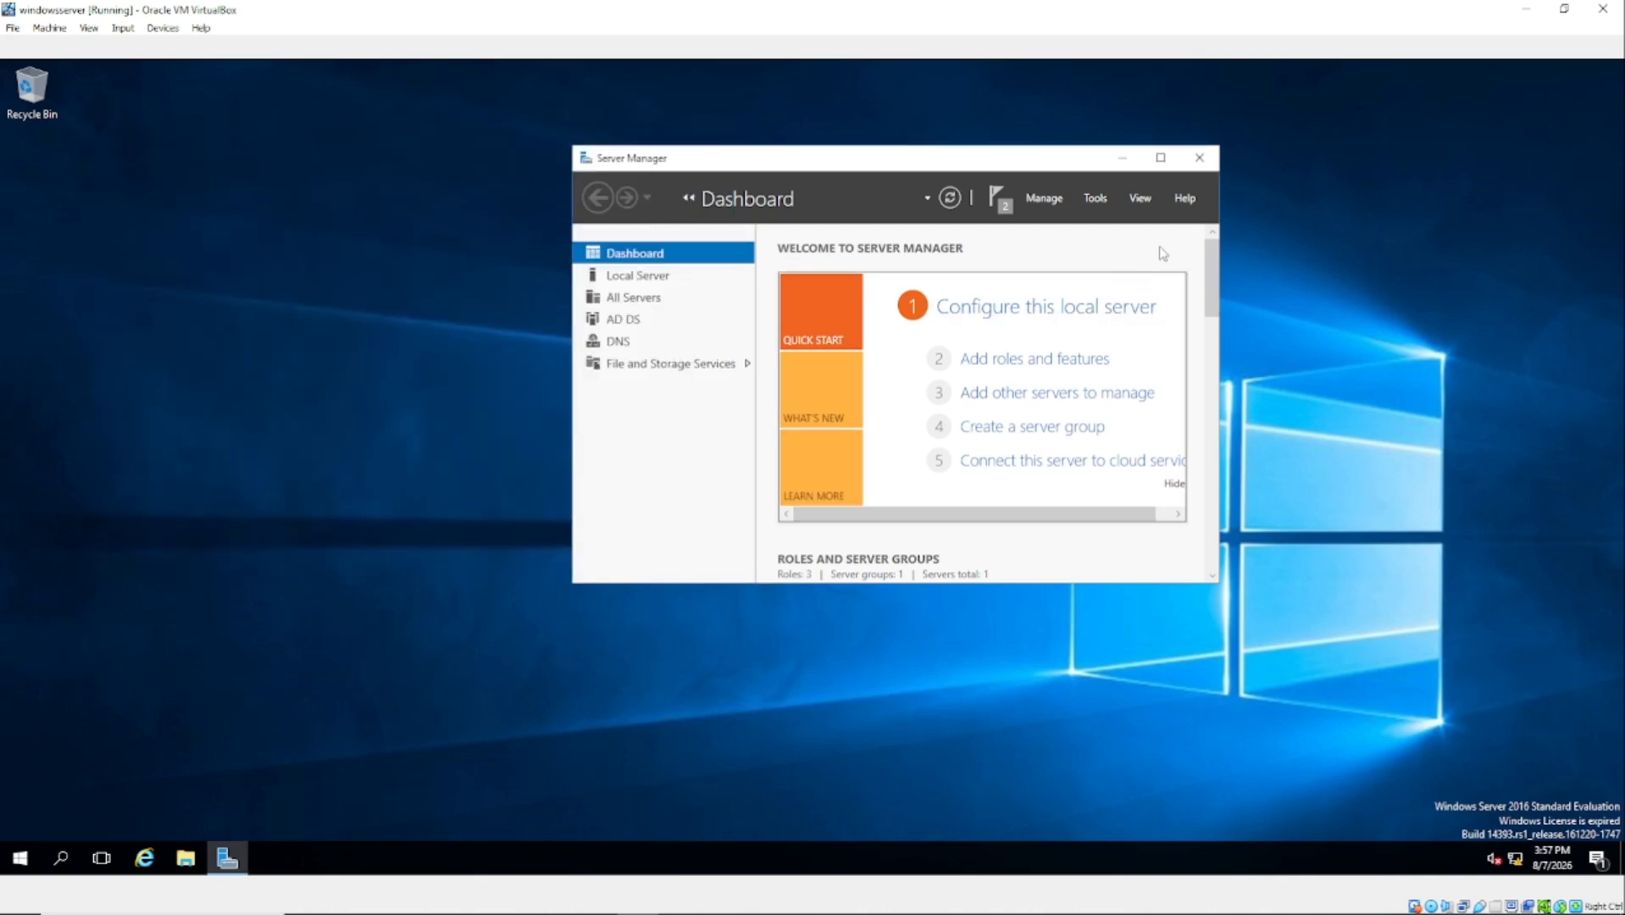
Step: Close Server Manager, let the VM reboot, and send Ctrl-Alt-Del via Input > Keyboard
left_click(1199, 158)
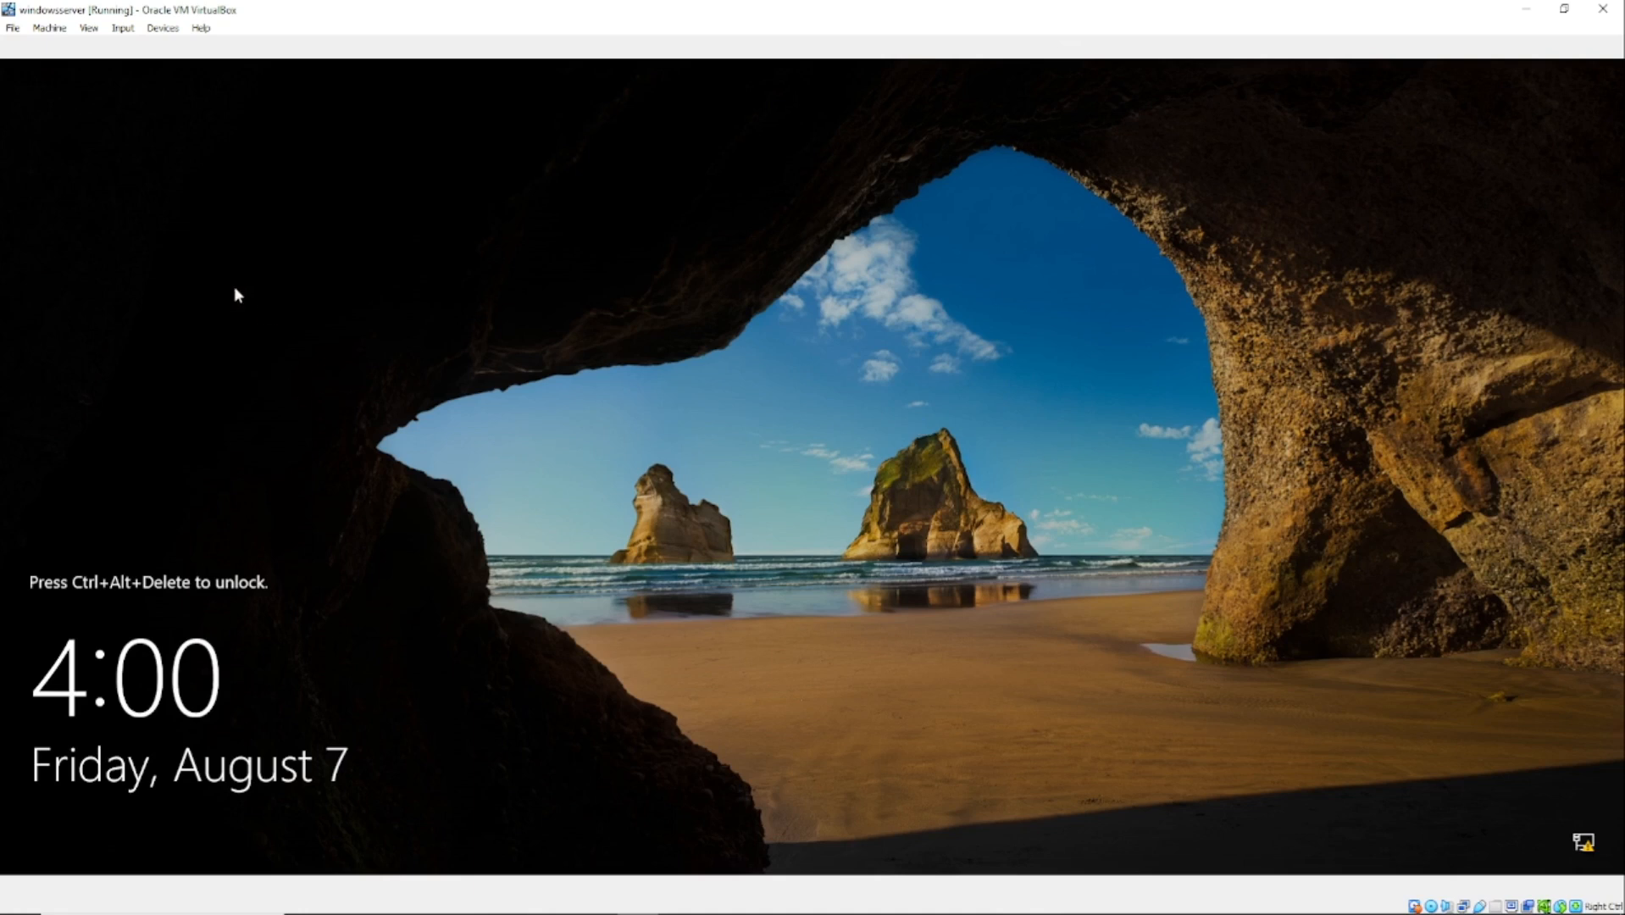
left_click(123, 27)
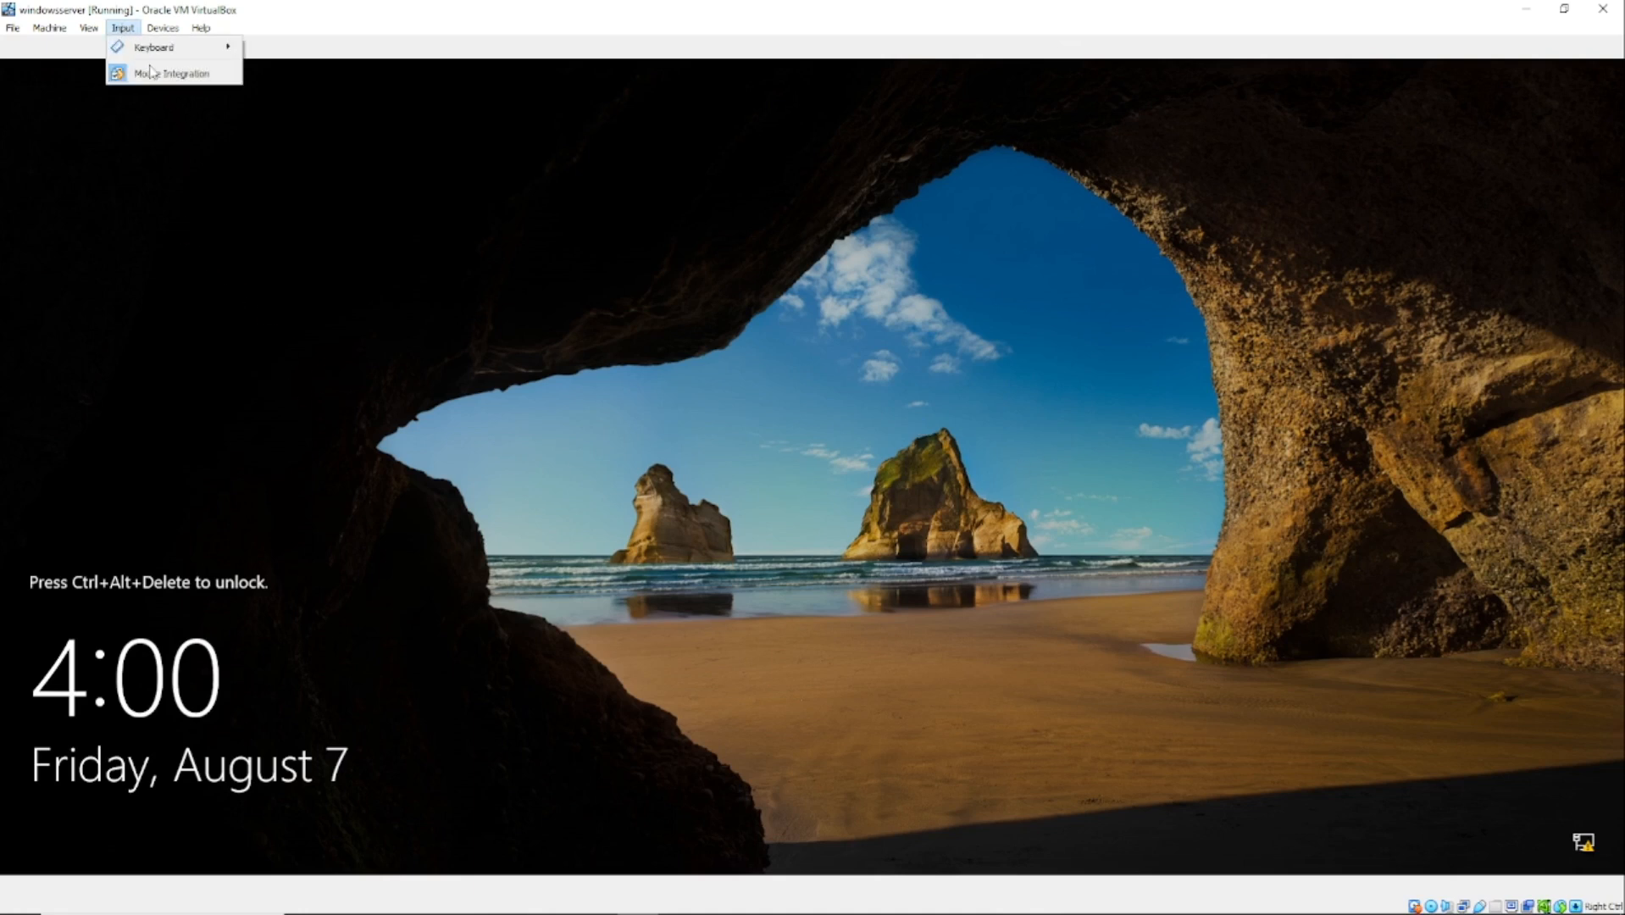
mouse_move(168, 52)
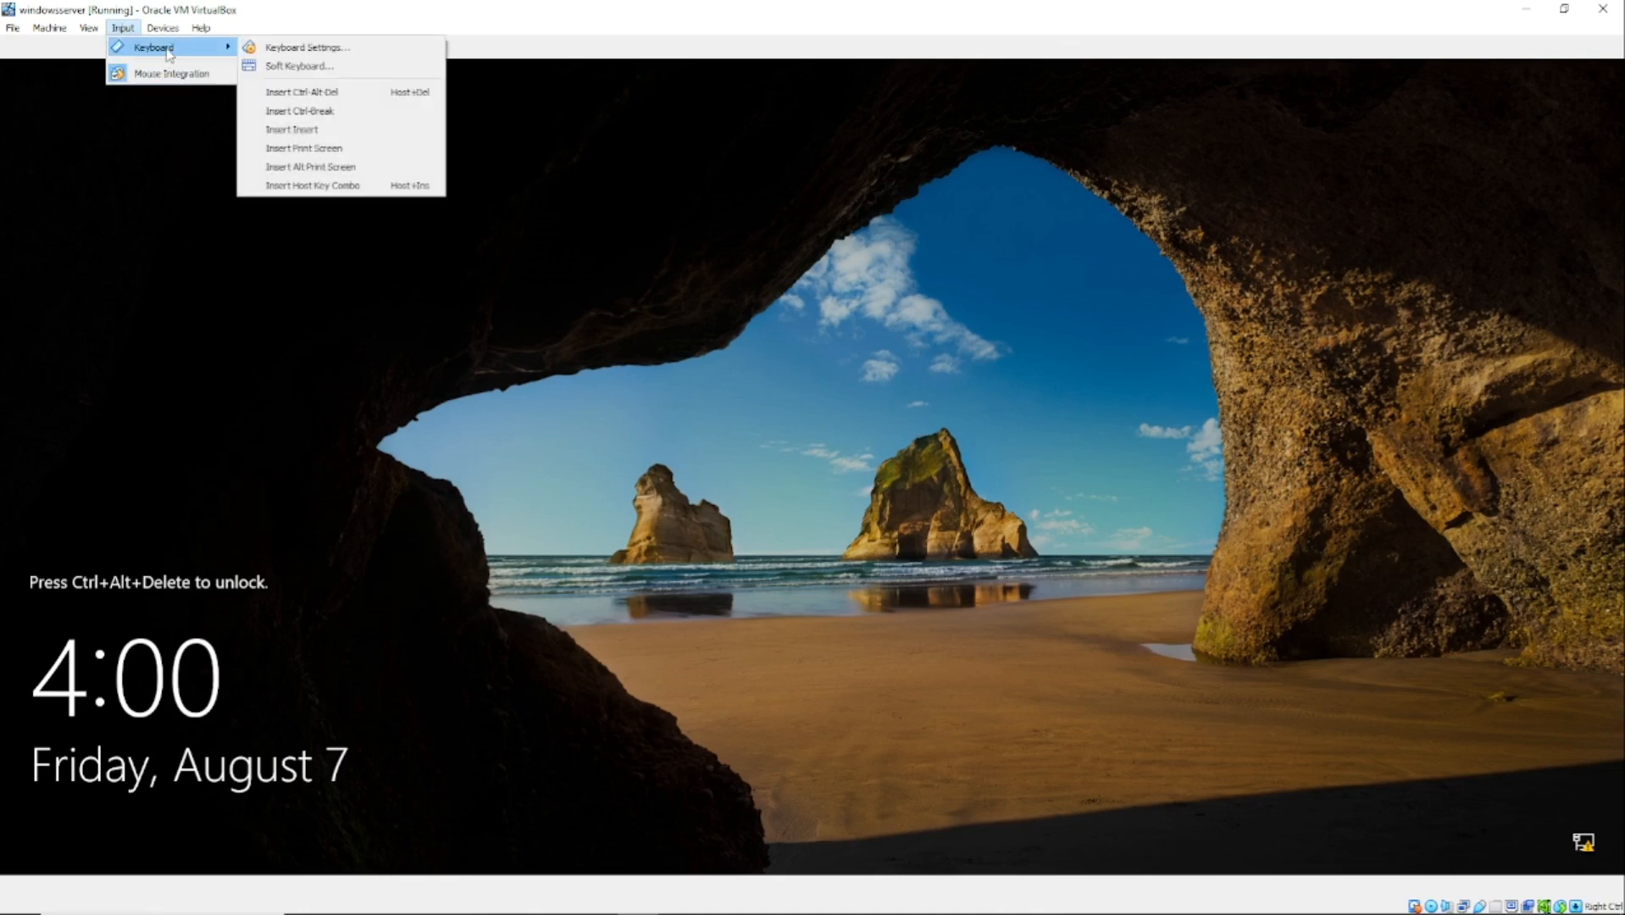
left_click(323, 95)
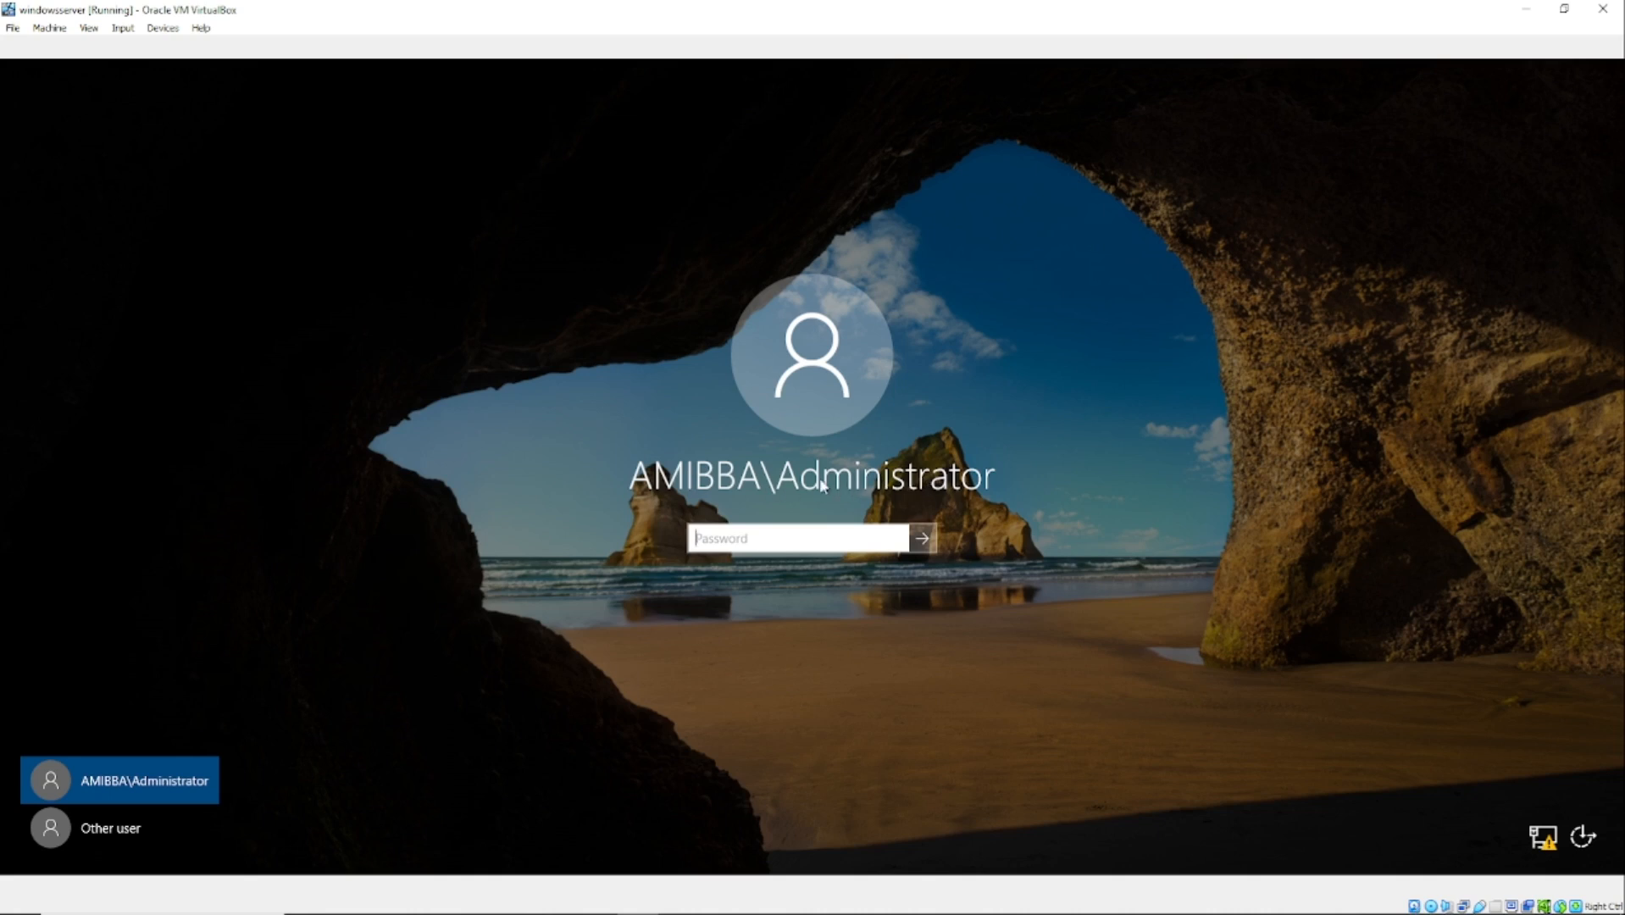
Step: Enter the domain Administrator password to sign in to the AMIBBA server
type("•••••••")
key("Return")
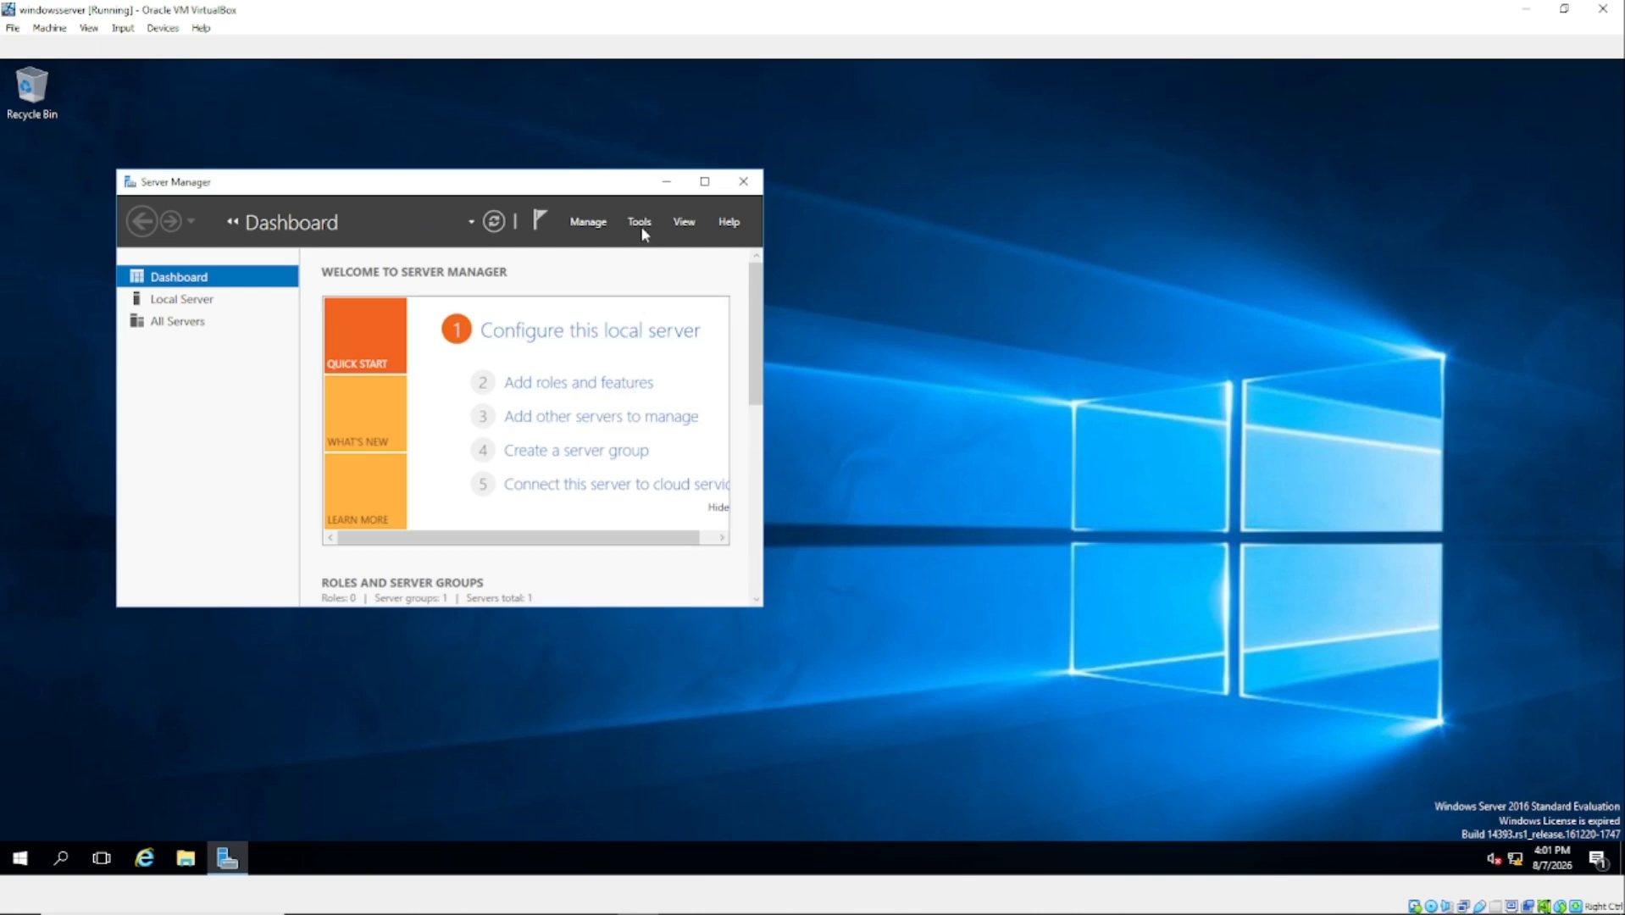
Step: Show Server Manager's Tools menu listing the administrative tools, including the Active Directory consoles
left_click(591, 227)
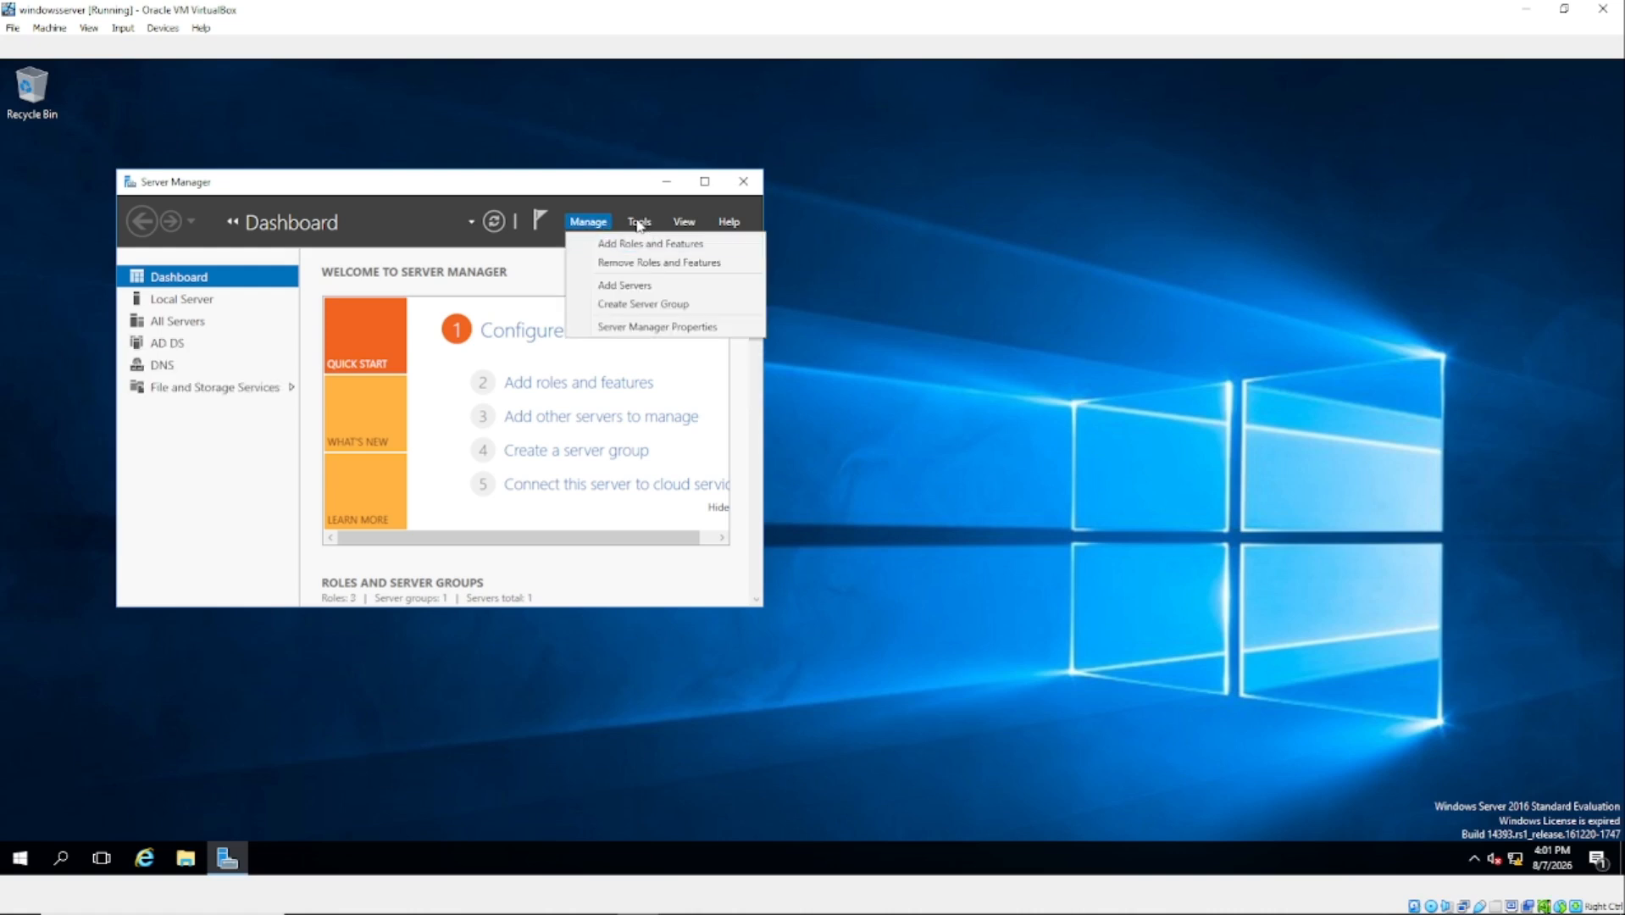
left_click(642, 222)
left_click(641, 222)
left_click(639, 223)
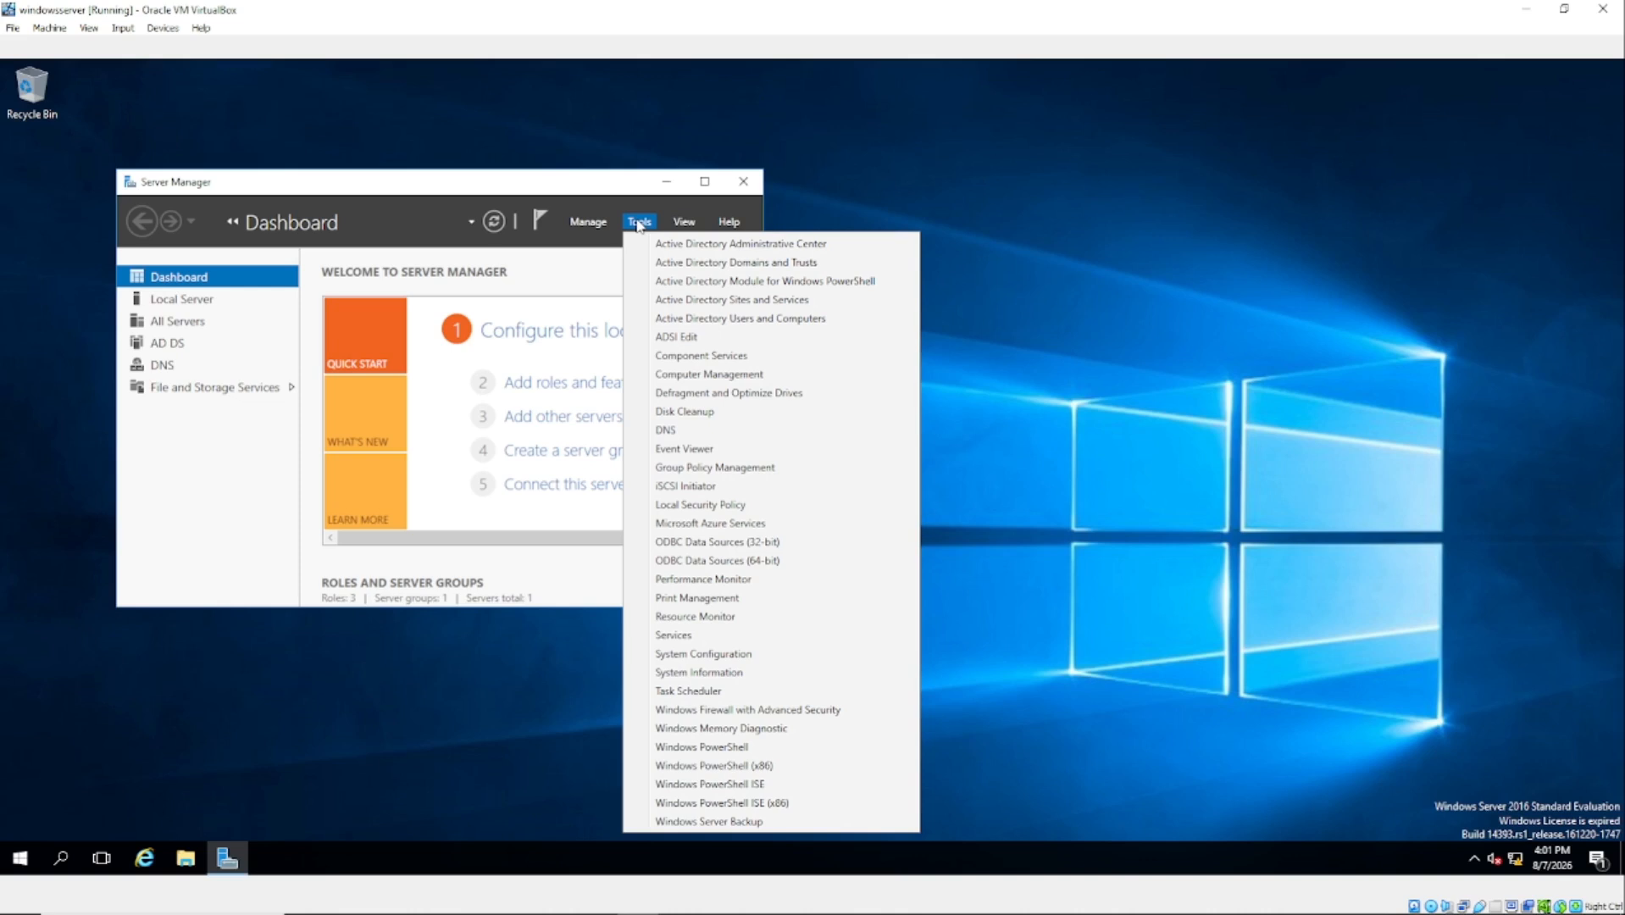